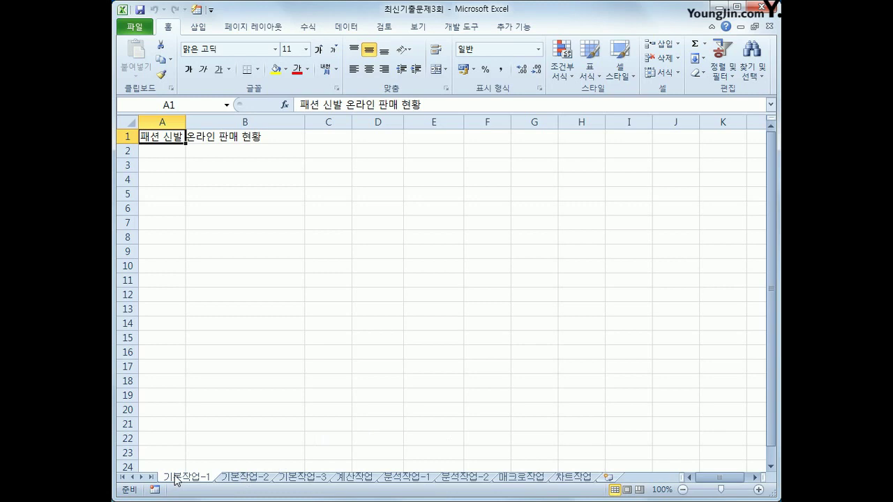
{"action": "left_click", "coordinate": [149, 169]}
{"action": "left_click_drag", "start_coordinate": [149, 169], "coordinate": [532, 289]}
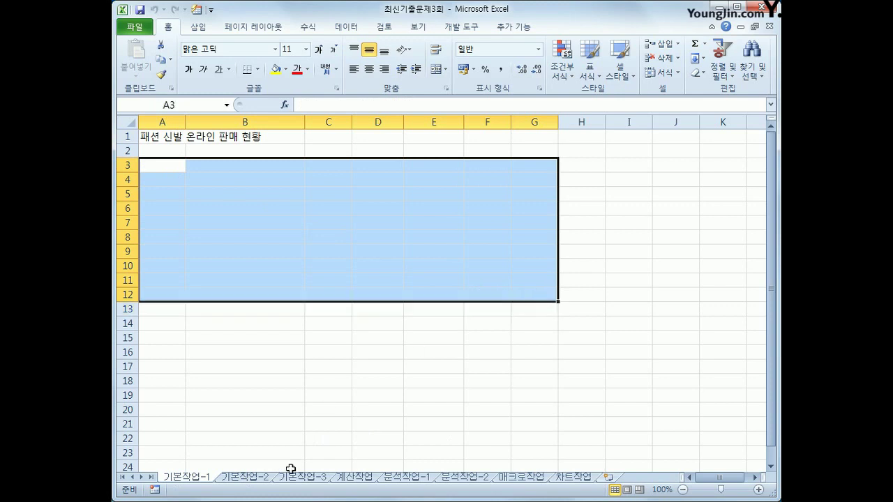
Step: On the 기본작업-2 sheet, merge and center the title across A1:G1
{"action": "left_click", "coordinate": [257, 479]}
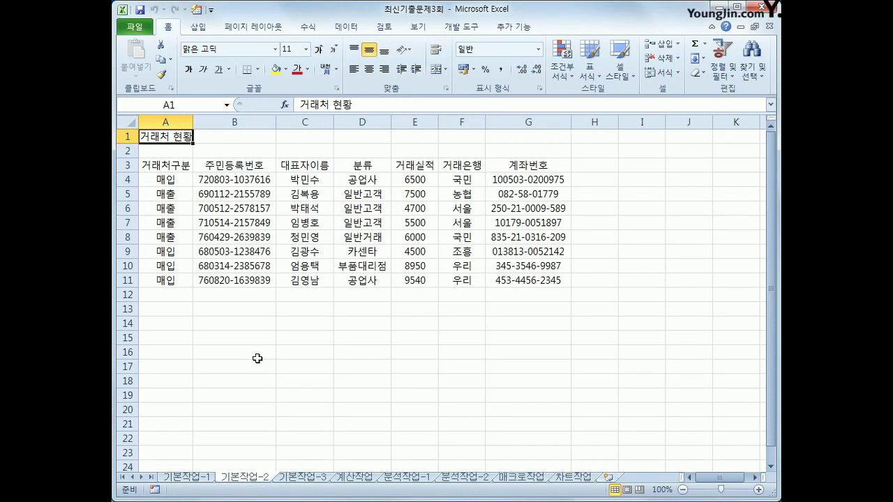
{"action": "left_click_drag", "start_coordinate": [173, 136], "coordinate": [546, 138]}
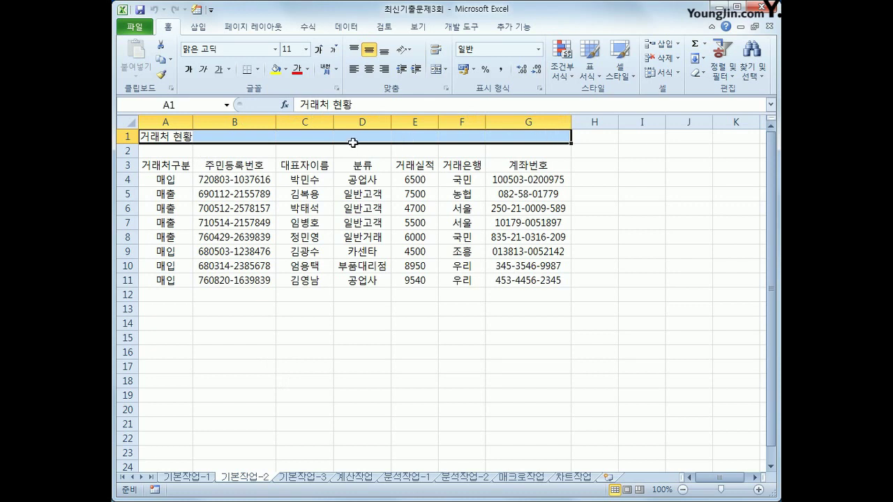
{"action": "left_click", "coordinate": [438, 72]}
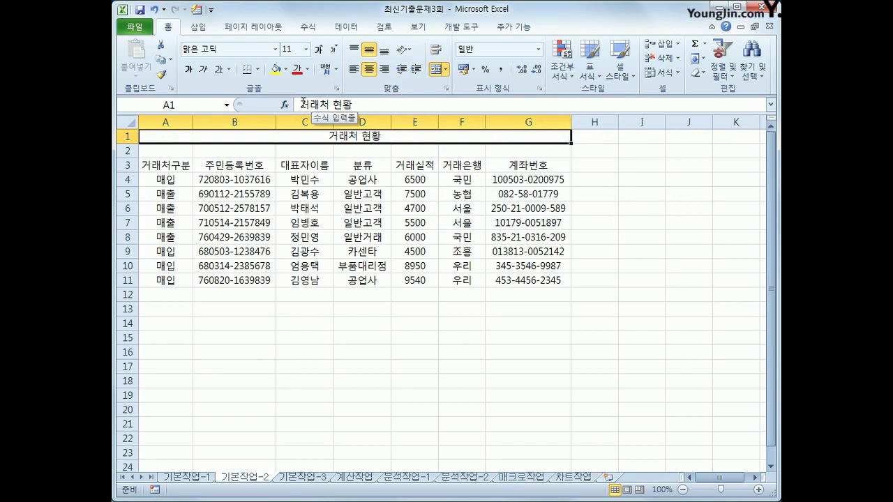
Step: Format the merged title 거래처 현황 with the HY수평선M font at size 17
{"action": "left_click", "coordinate": [276, 51]}
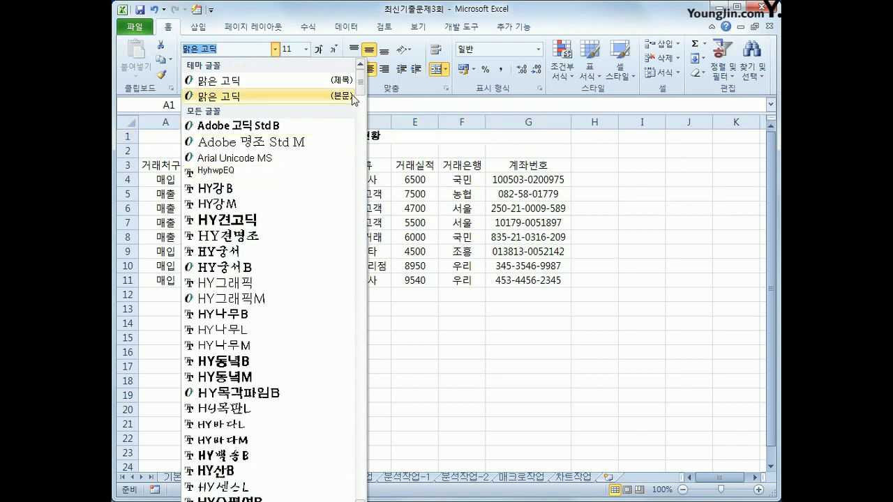
{"action": "scroll", "coordinate": [360, 96], "scroll_direction": "down", "scroll_amount": 2}
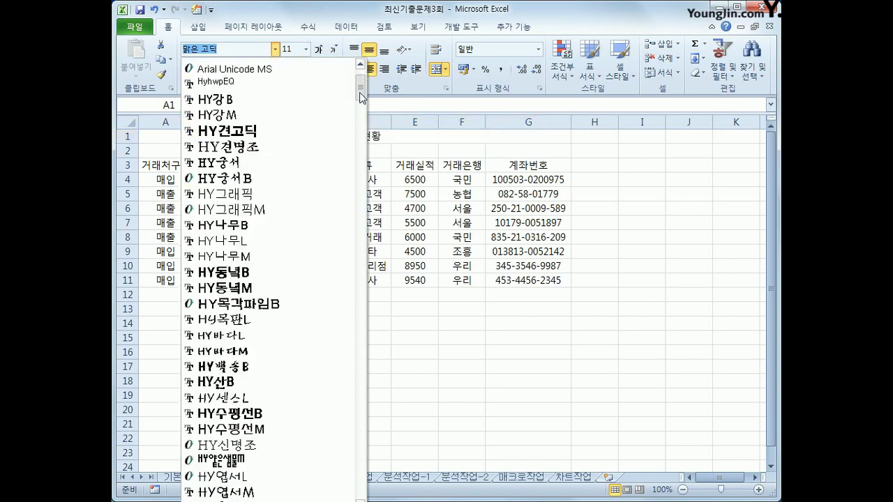
{"action": "left_click", "coordinate": [287, 428]}
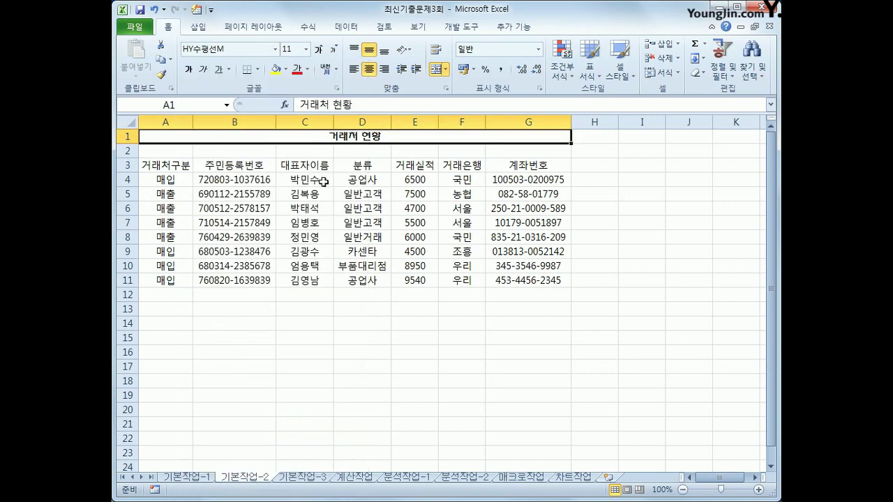
{"action": "left_click", "coordinate": [305, 50]}
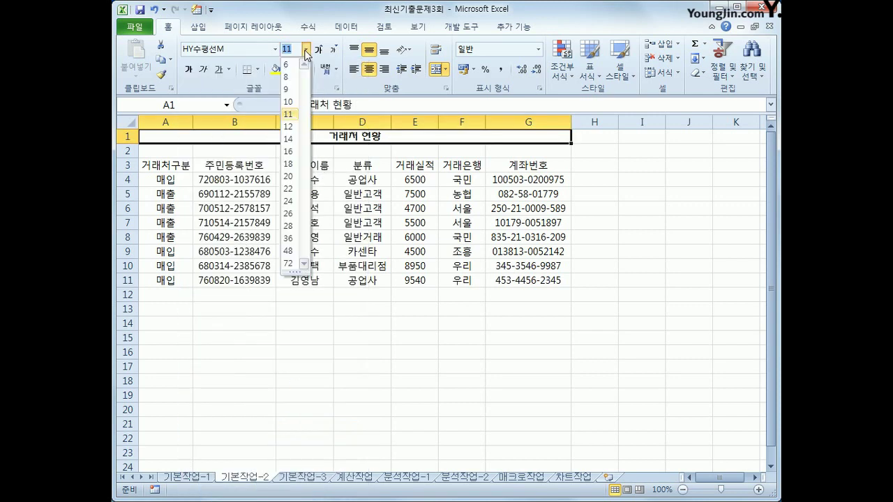
{"action": "type", "text": "17"}
{"action": "key", "text": "Return"}
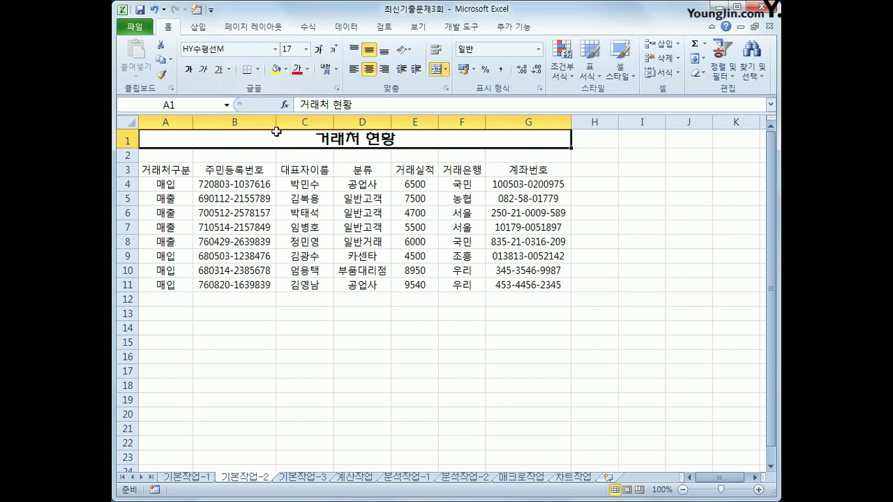
Step: Set the height of row 1 to 30
{"action": "left_click", "coordinate": [126, 140]}
{"action": "right_click", "coordinate": [126, 141]}
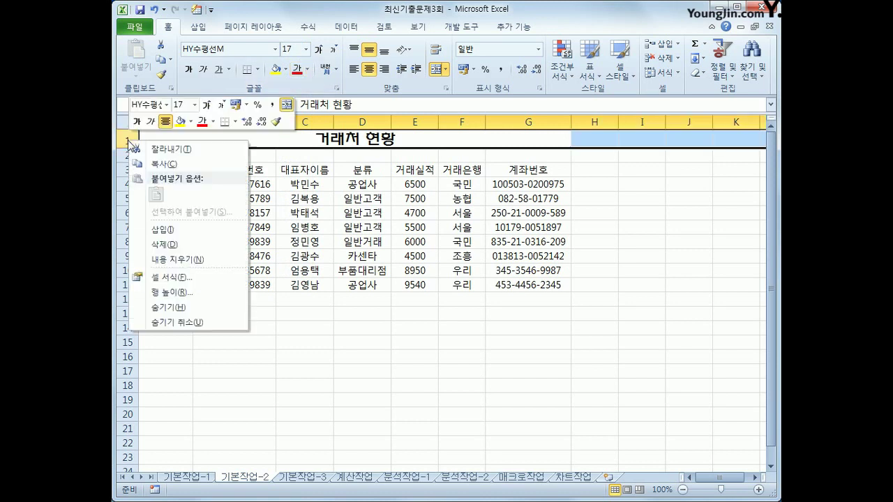
{"action": "left_click", "coordinate": [224, 294]}
{"action": "type", "text": "30"}
{"action": "key", "text": "Return"}
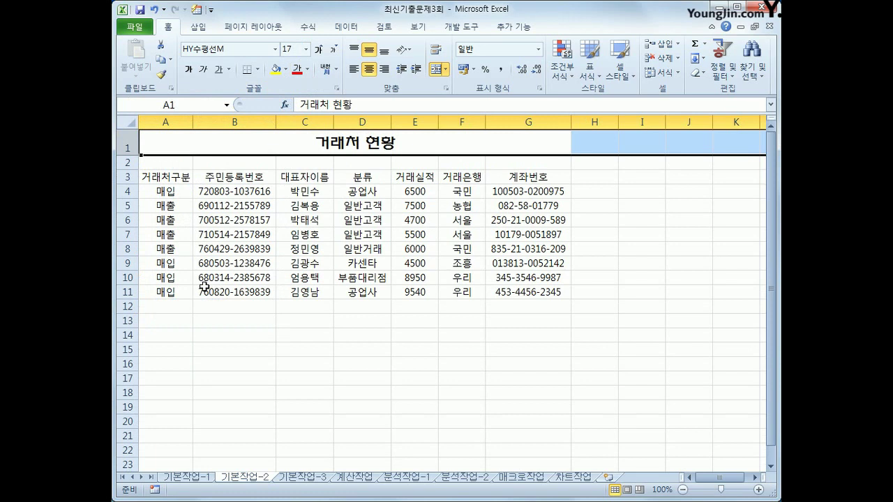
Step: Convert the heading 분류 in cell D3 to the Hanja 分類
{"action": "left_click", "coordinate": [356, 177]}
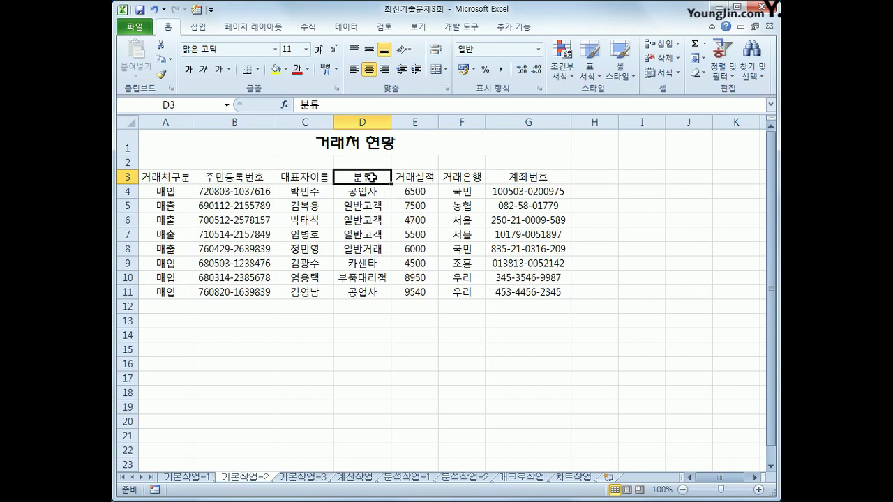
{"action": "double_click", "coordinate": [372, 177]}
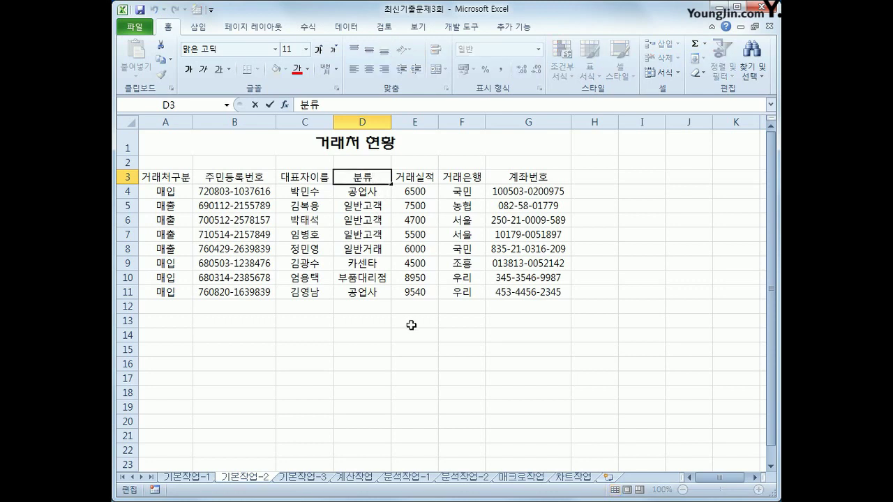
{"action": "key", "text": "Hangul_Hanja"}
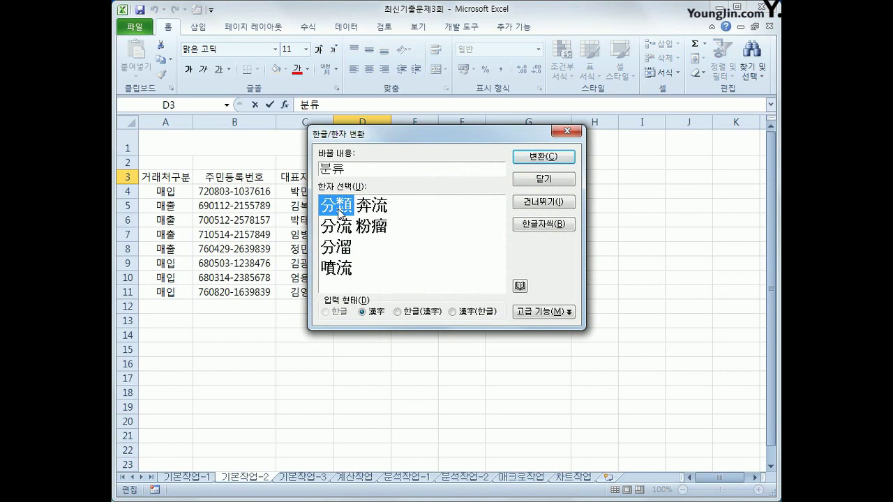
{"action": "left_click", "coordinate": [522, 160]}
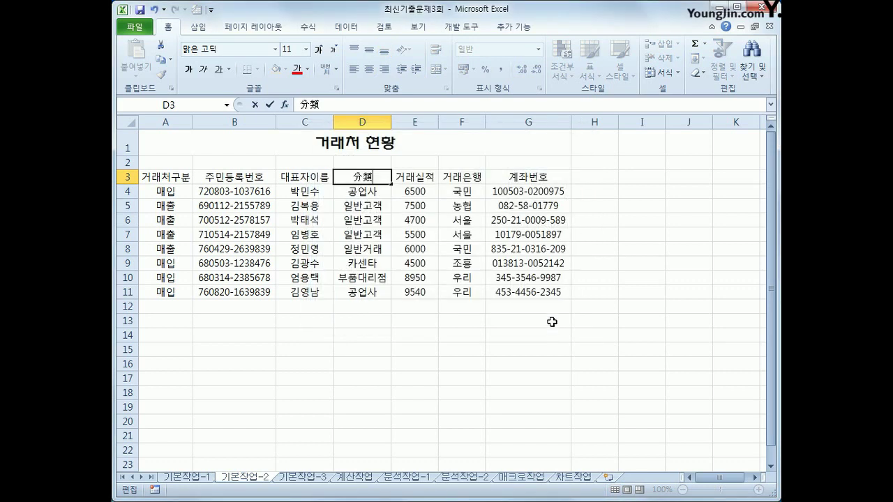
{"action": "left_click", "coordinate": [552, 332]}
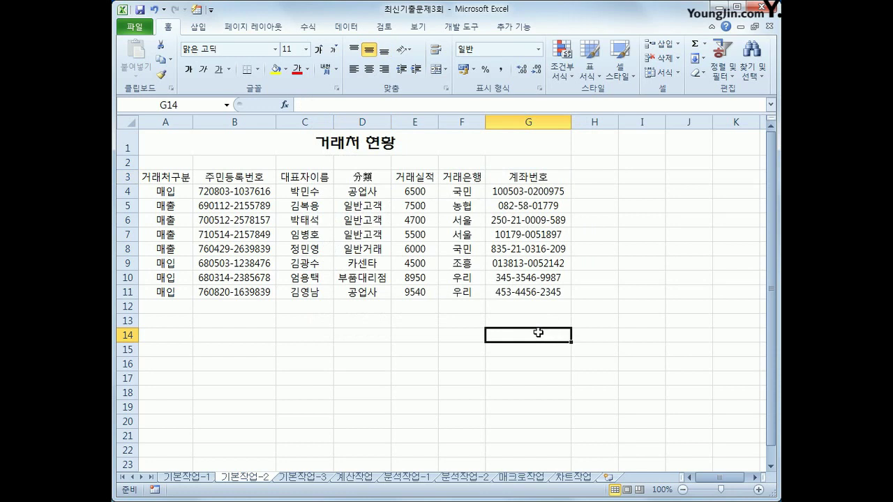
Step: Insert a comment on cell E11, replacing its default text with 최고실적
{"action": "left_click", "coordinate": [409, 294]}
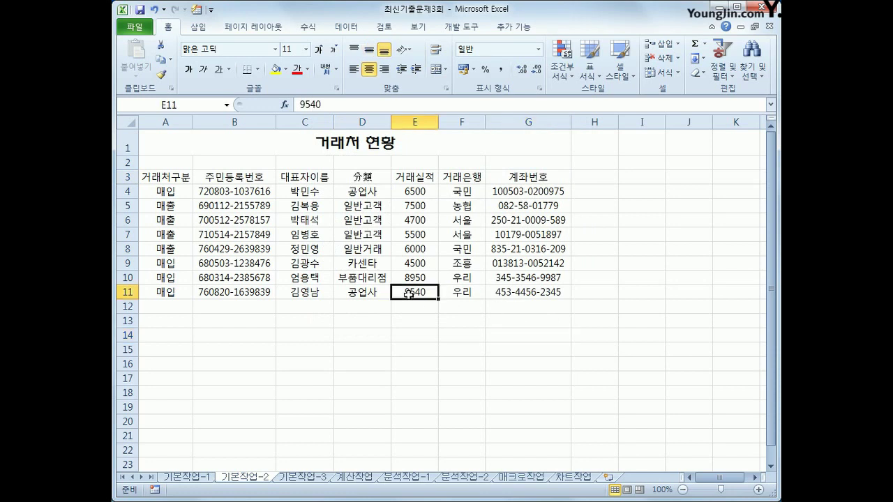
{"action": "right_click", "coordinate": [409, 294]}
{"action": "left_click", "coordinate": [419, 291]}
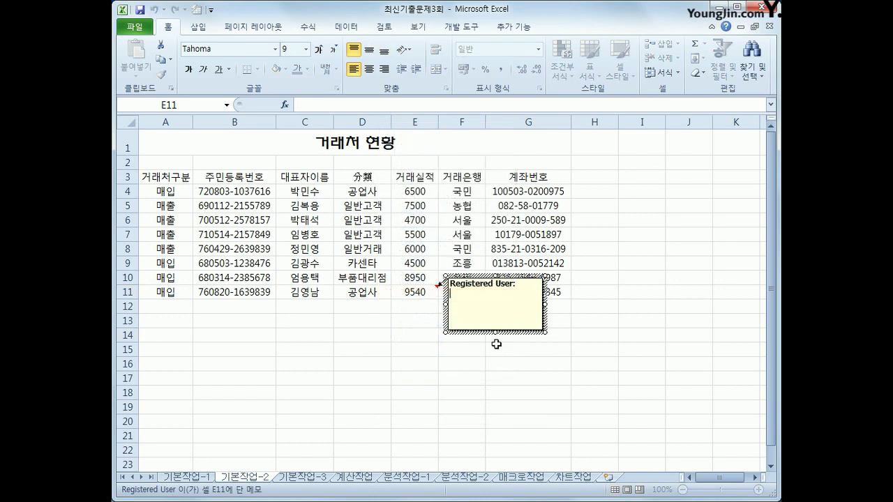
{"action": "key", "text": "ctrl+a"}
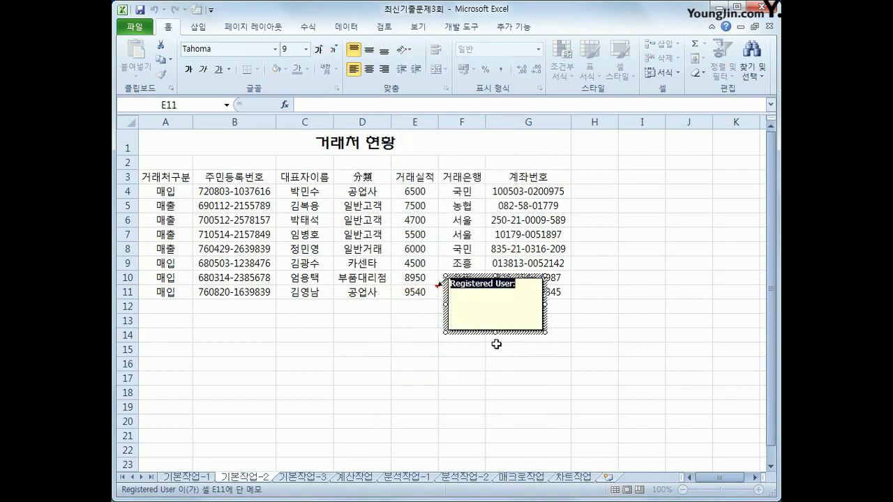
{"action": "type", "text": "ㅁㅁ"}
{"action": "key", "text": "BackSpace"}
{"action": "key", "text": "BackSpace"}
{"action": "key", "text": "BackSpace"}
{"action": "type", "text": "최고실적"}
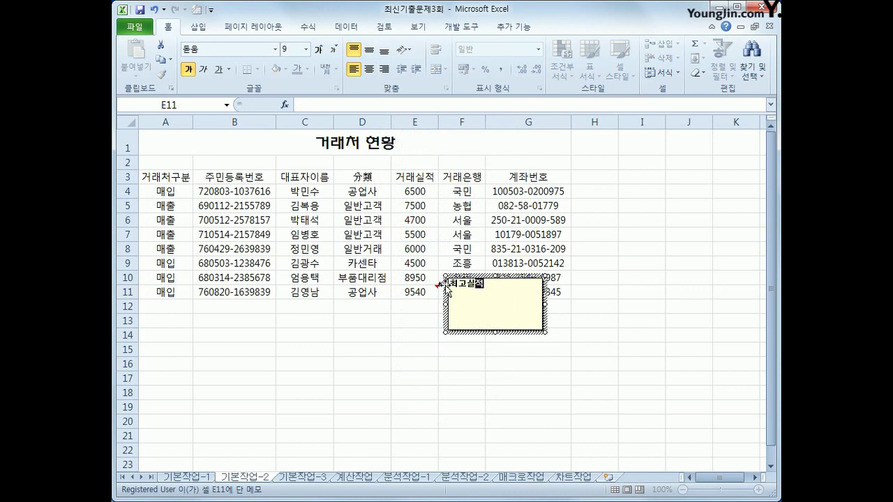
Step: Turn on automatic sizing (자동 크기) in the format of the E11 comment
{"action": "left_click", "coordinate": [485, 278]}
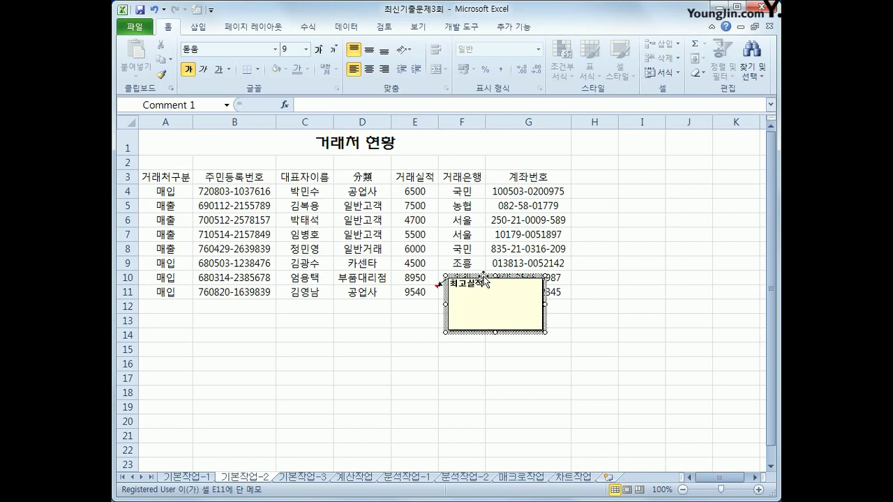
{"action": "right_click", "coordinate": [482, 279]}
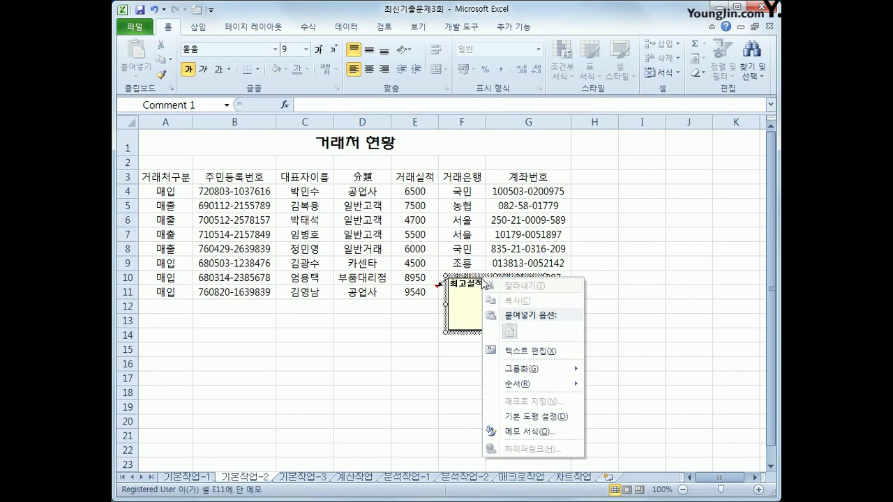
{"action": "left_click", "coordinate": [540, 438]}
{"action": "left_click", "coordinate": [453, 139]}
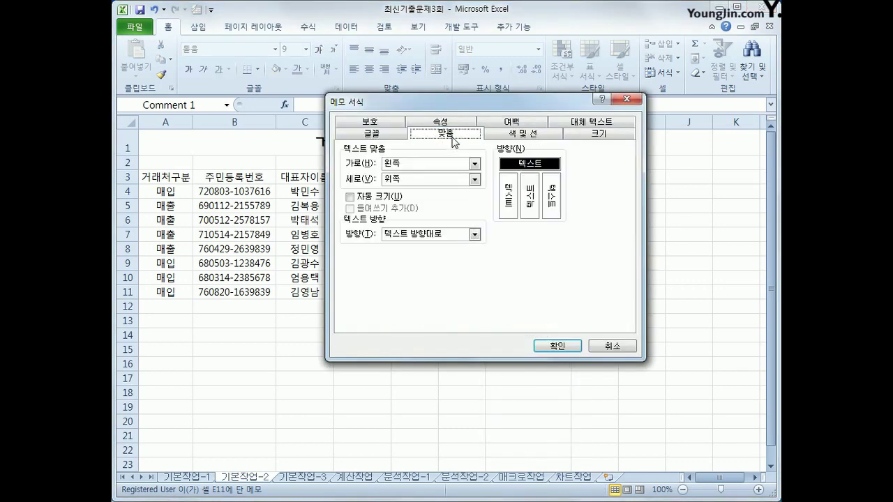
{"action": "left_click", "coordinate": [363, 202]}
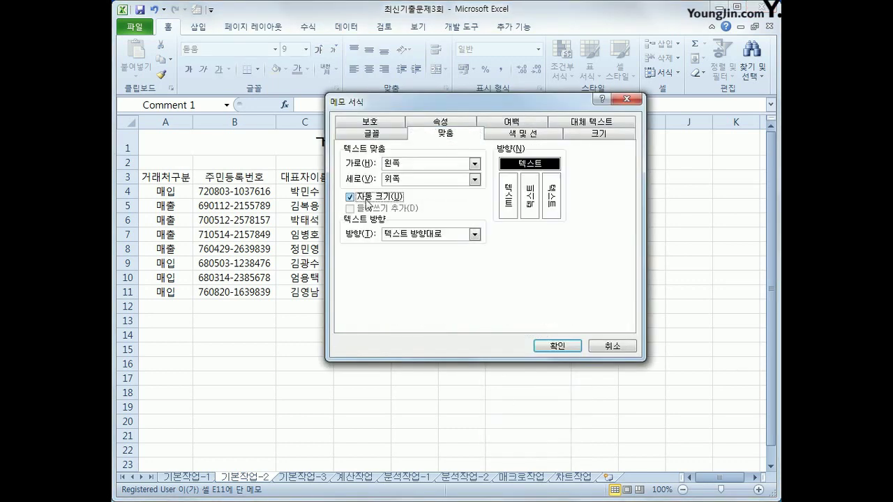
{"action": "left_click", "coordinate": [555, 347]}
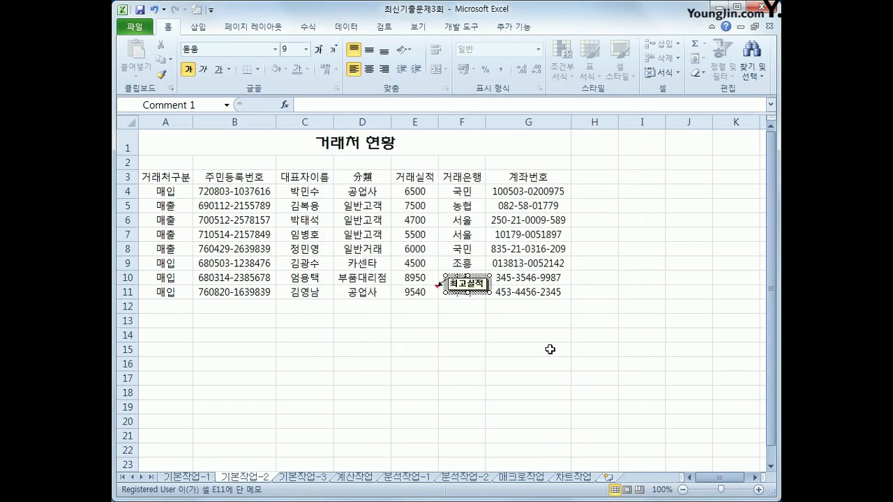
Step: Set the comment on cell E11 to be always displayed
{"action": "left_click", "coordinate": [407, 295]}
{"action": "right_click", "coordinate": [406, 294]}
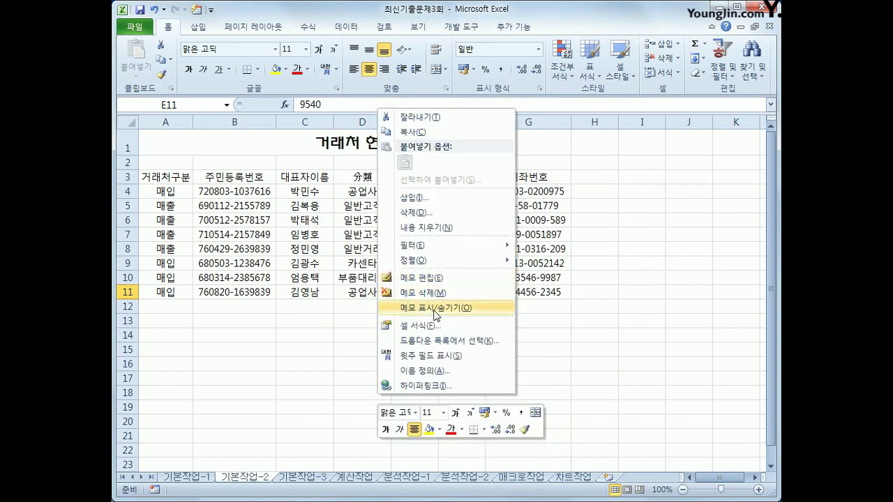
{"action": "left_click", "coordinate": [436, 309]}
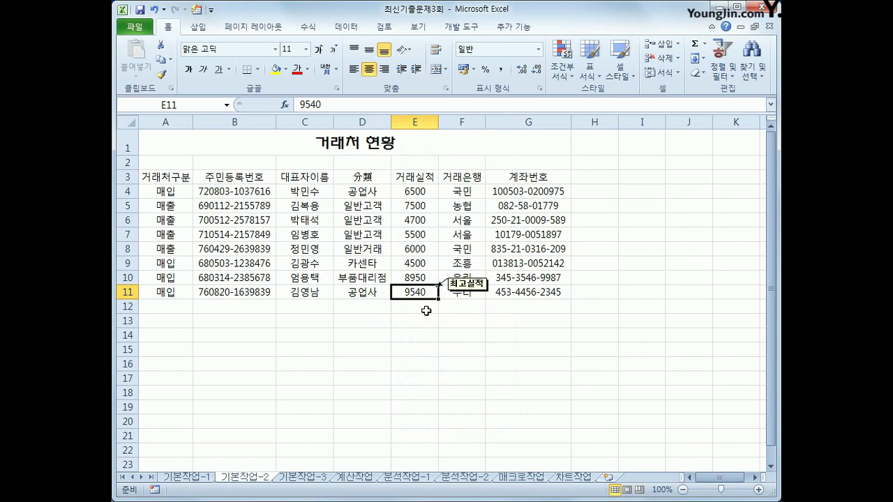
Step: Apply the custom number format #,##0만원 to the 거래실적 values in E4:E11
{"action": "left_click", "coordinate": [408, 193]}
{"action": "left_click_drag", "start_coordinate": [409, 193], "coordinate": [407, 297]}
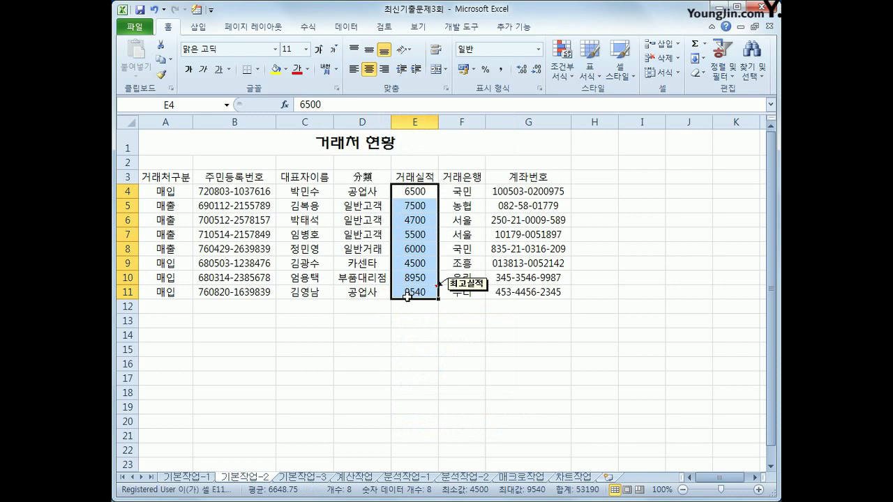
{"action": "right_click", "coordinate": [408, 255]}
{"action": "left_click", "coordinate": [454, 320]}
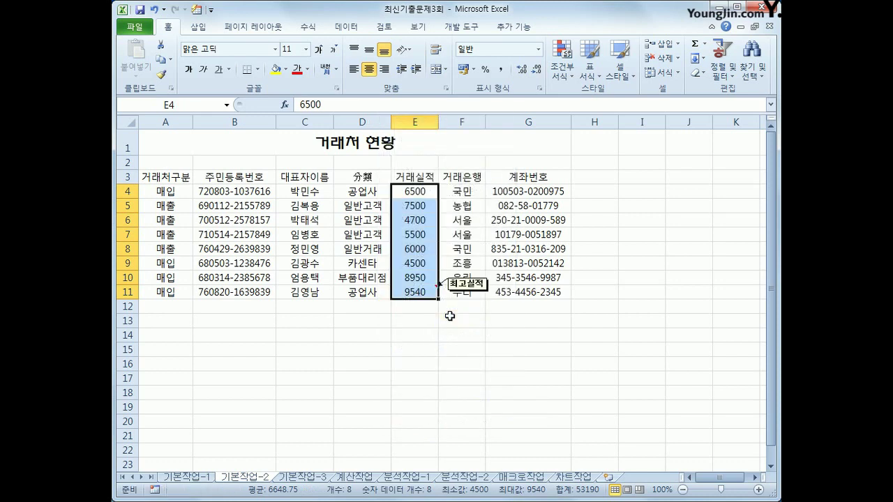
{"action": "left_click", "coordinate": [293, 195]}
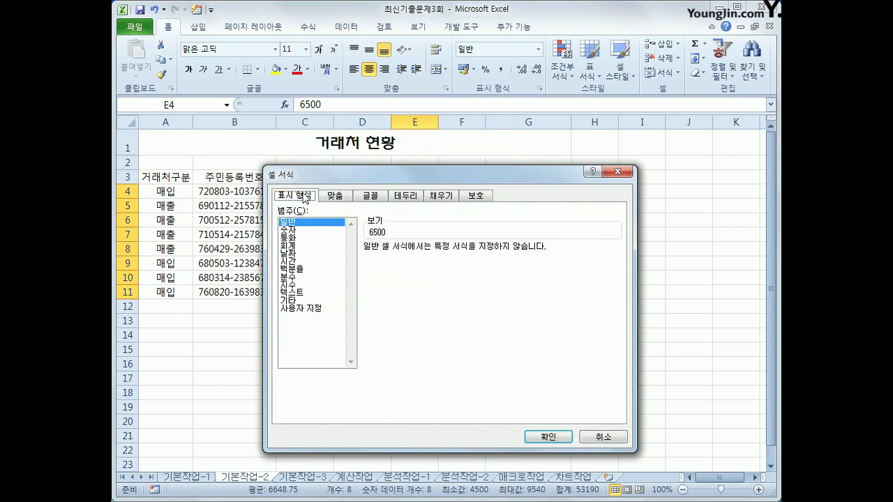
{"action": "left_click", "coordinate": [321, 308]}
{"action": "left_click_drag", "start_coordinate": [409, 256], "coordinate": [365, 258]}
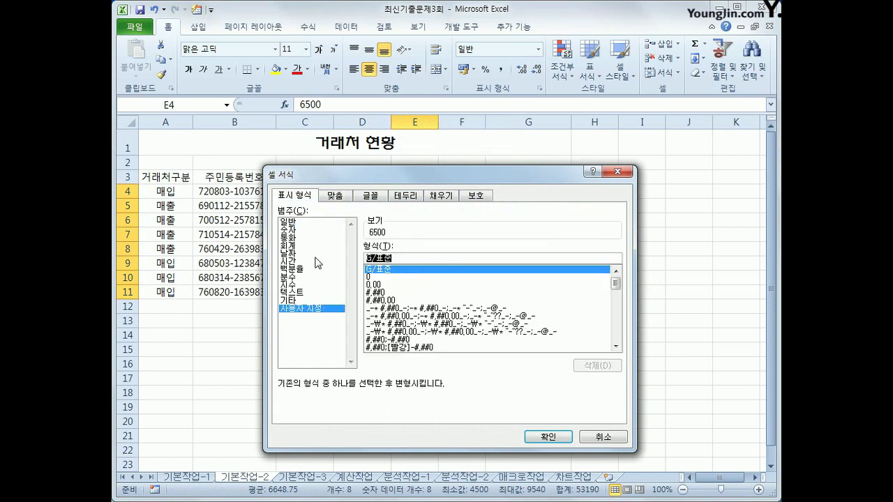
{"action": "type", "text": "#,"}
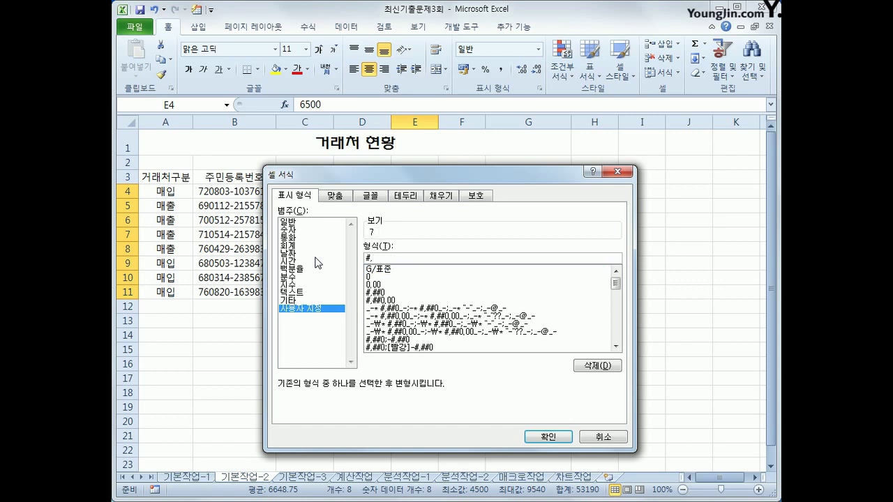
{"action": "type", "text": "###"}
{"action": "key", "text": "BackSpace"}
{"action": "type", "text": "0"}
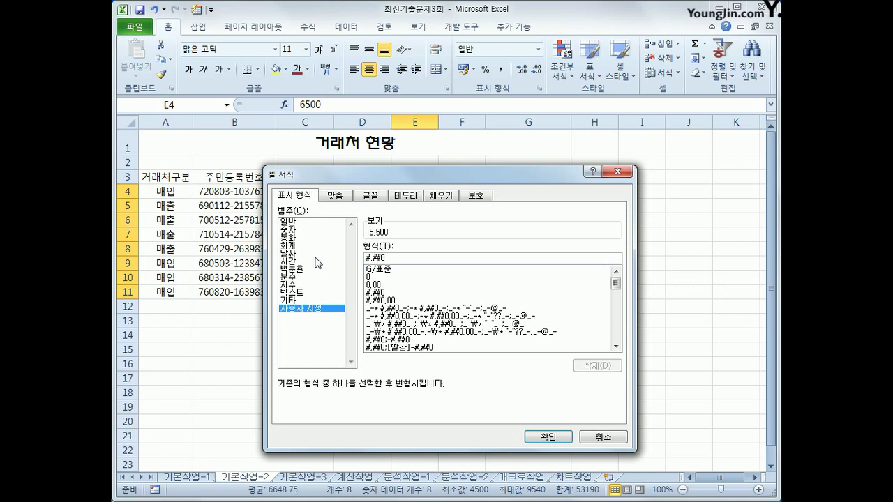
{"action": "type", "text": "만원"}
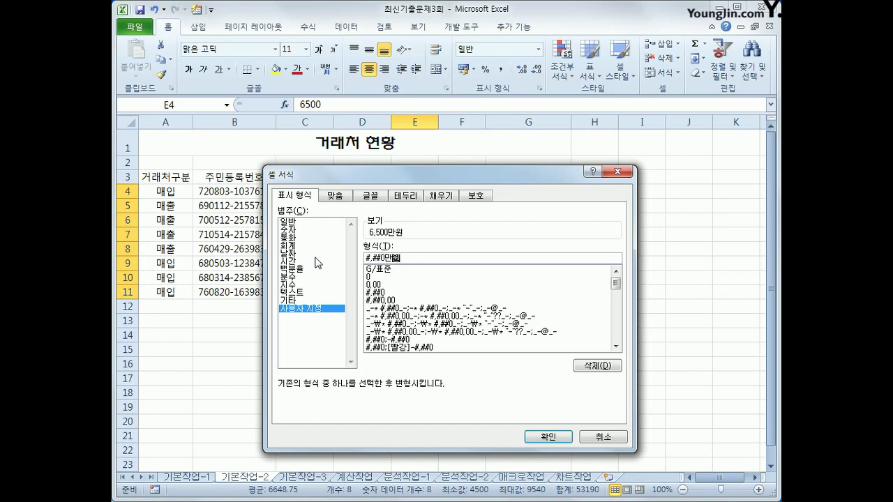
{"action": "left_click", "coordinate": [537, 436]}
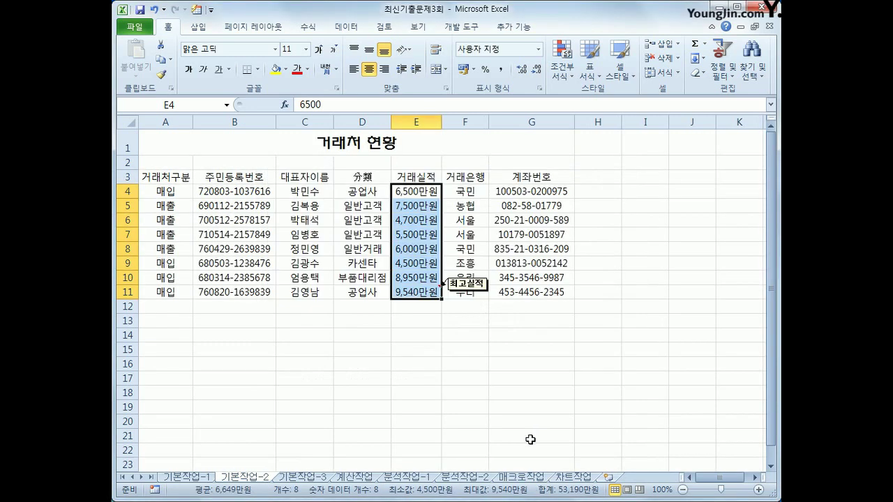
Step: Apply all borders (모든 테두리) to the table range A3:G11 on the 기본작업-2 sheet
{"action": "left_click", "coordinate": [412, 292]}
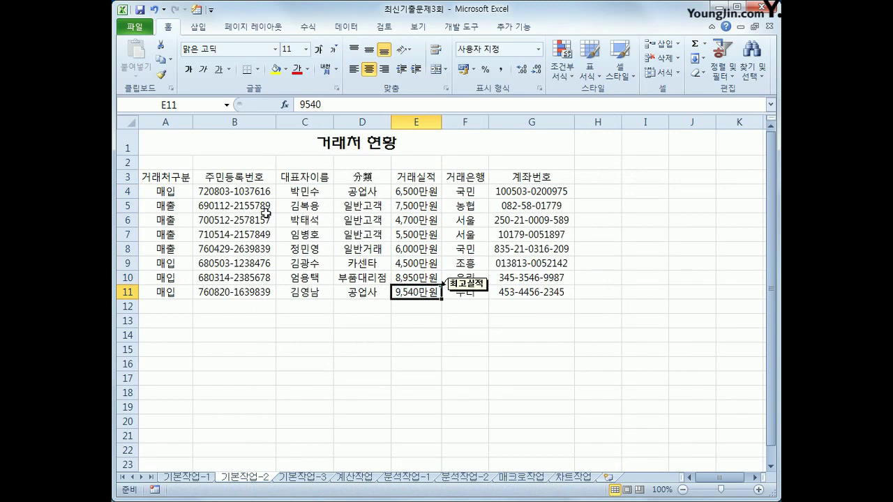
{"action": "left_click", "coordinate": [175, 191]}
{"action": "left_click", "coordinate": [170, 178]}
{"action": "left_click_drag", "start_coordinate": [171, 178], "coordinate": [562, 294]}
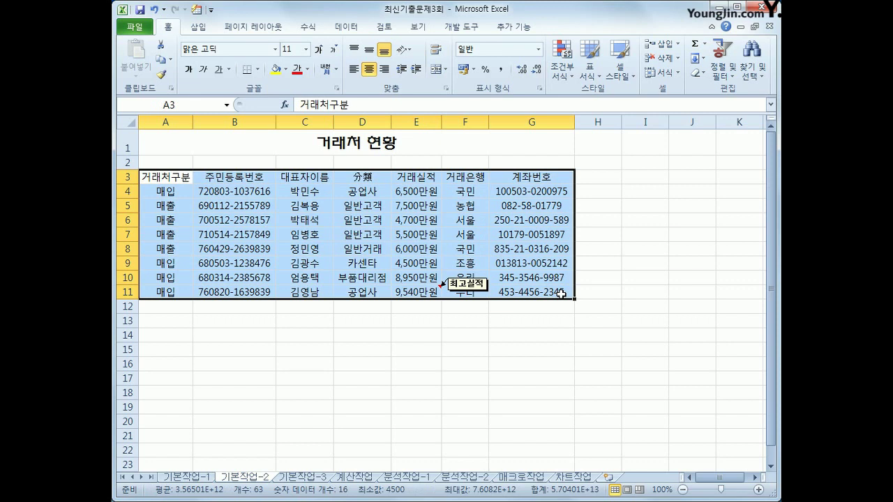
{"action": "left_click", "coordinate": [256, 69]}
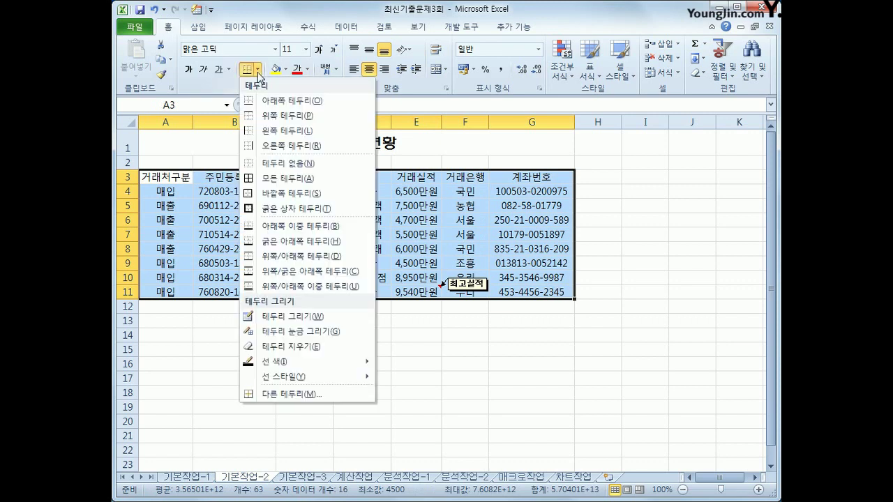
{"action": "left_click", "coordinate": [286, 180]}
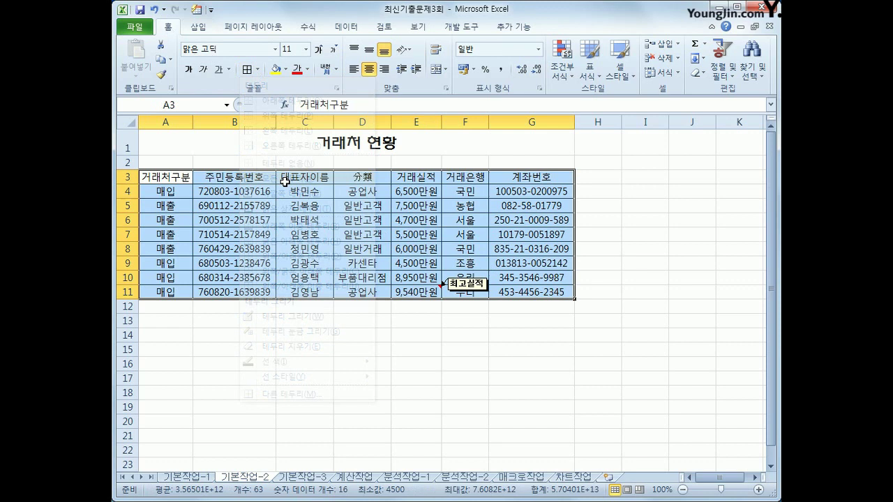
Step: Add a thick box border (굵은 상자 테두리) around the table range A3:G11
{"action": "left_click", "coordinate": [257, 70]}
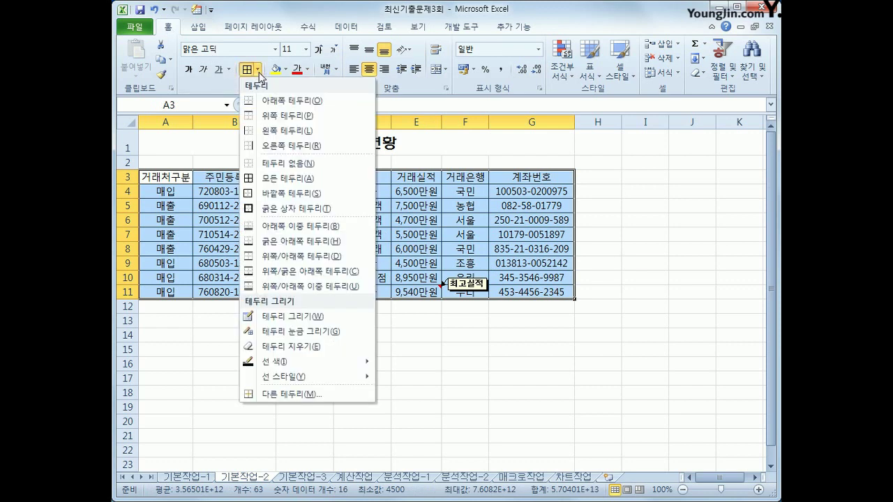
{"action": "left_click", "coordinate": [296, 210]}
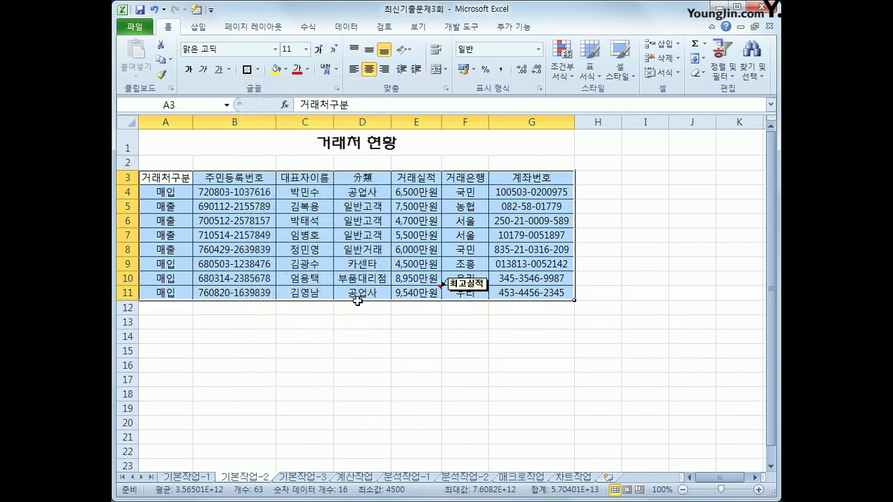
{"action": "left_click", "coordinate": [517, 291]}
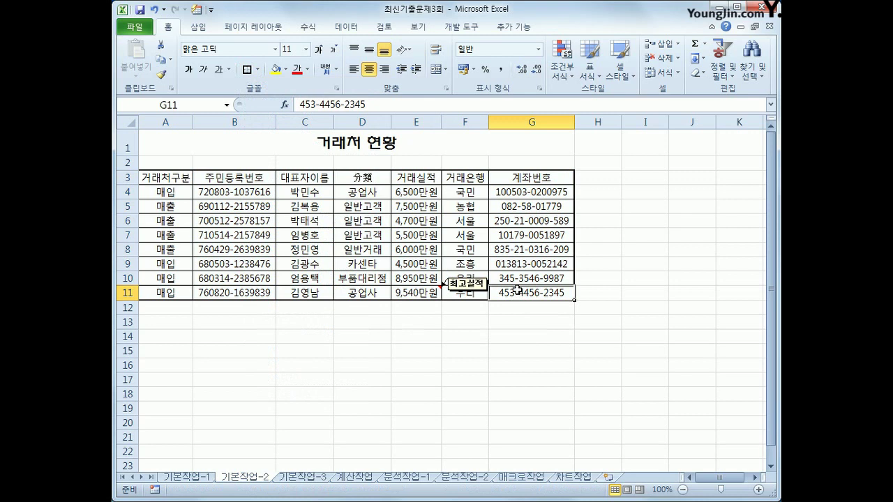
Step: Switch to the 기본작업-3 sheet and turn on automatic filtering for the 급여대장 table headings in row 3
{"action": "left_click", "coordinate": [317, 480]}
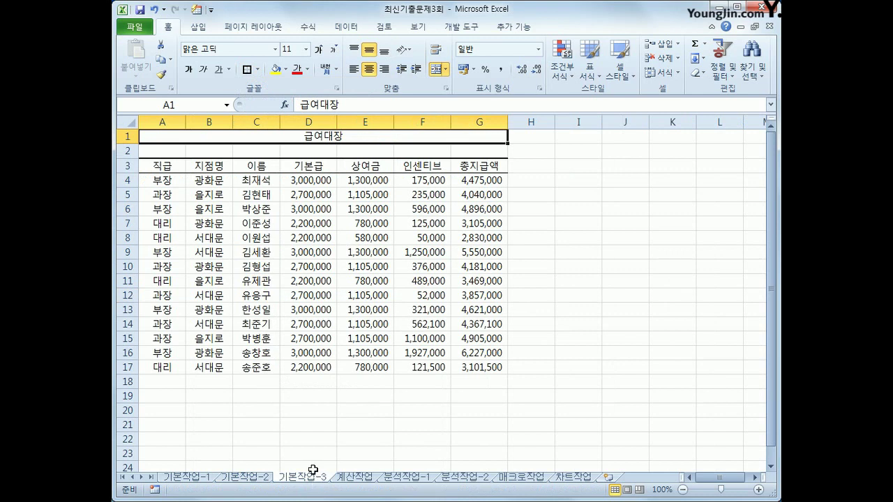
{"action": "left_click", "coordinate": [261, 168]}
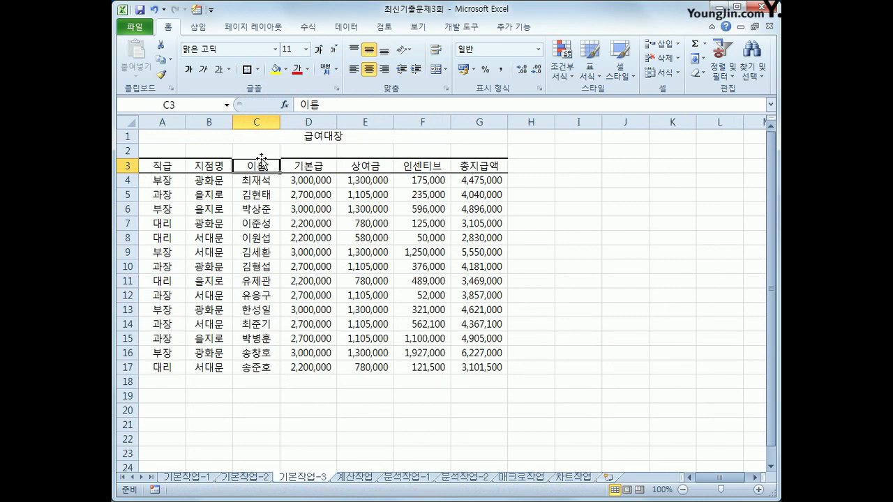
{"action": "left_click_drag", "start_coordinate": [162, 166], "coordinate": [466, 368]}
{"action": "left_click", "coordinate": [274, 170]}
{"action": "left_click", "coordinate": [346, 26]}
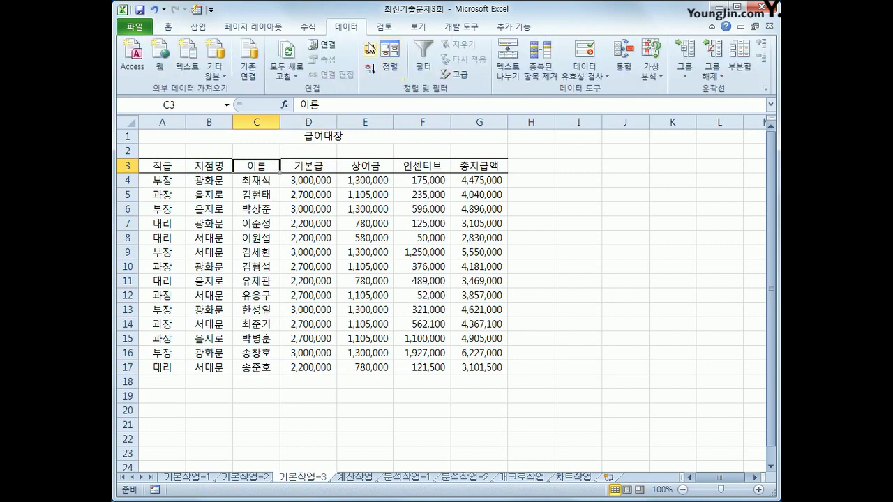
{"action": "left_click", "coordinate": [423, 64]}
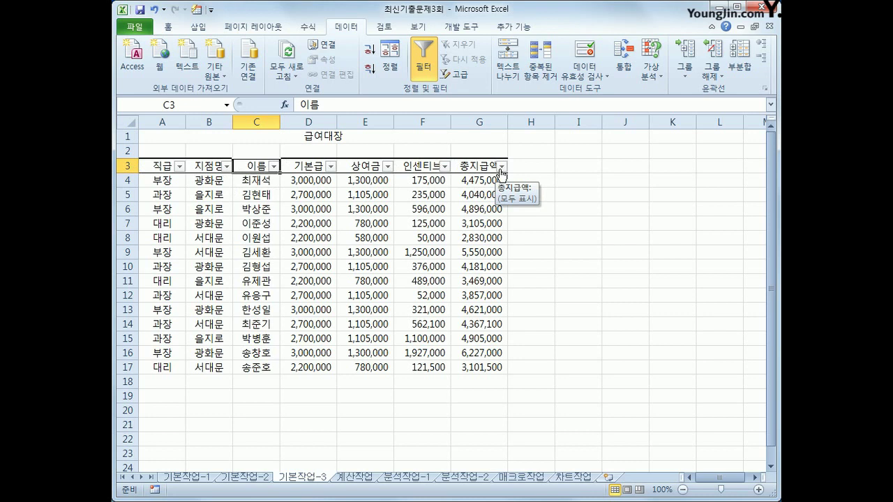
Step: Start a custom filter on the 총지급액 column with the first condition >= 3000000
{"action": "left_click", "coordinate": [501, 166]}
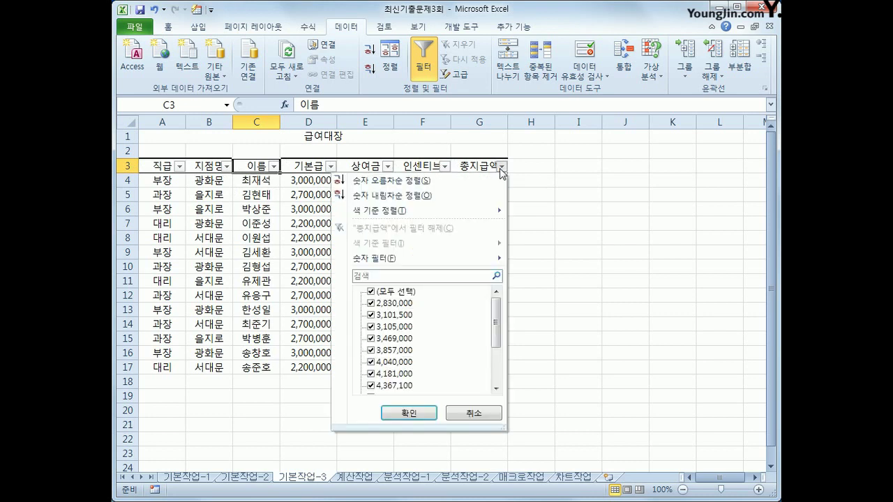
{"action": "mouse_move", "coordinate": [472, 260]}
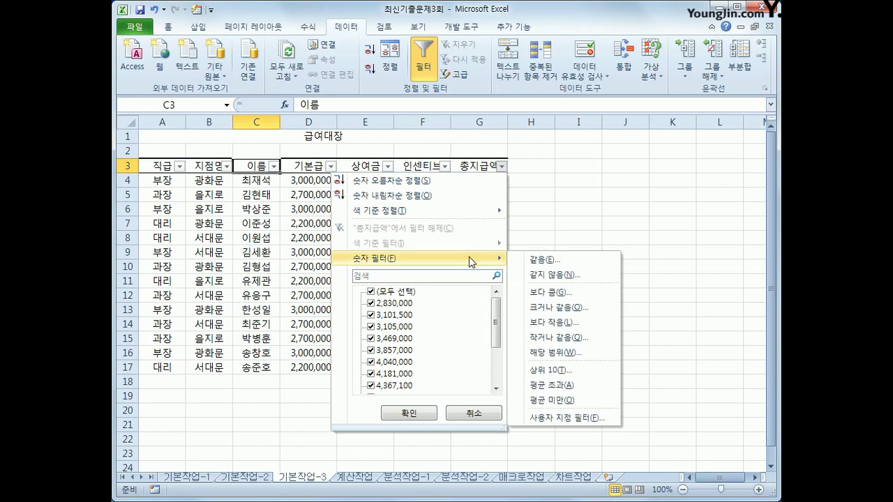
{"action": "left_click", "coordinate": [569, 418]}
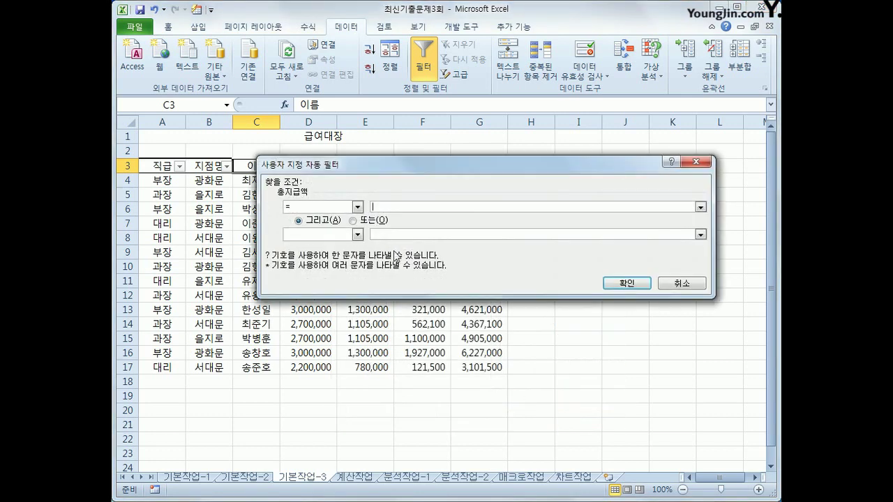
{"action": "left_click", "coordinate": [357, 207]}
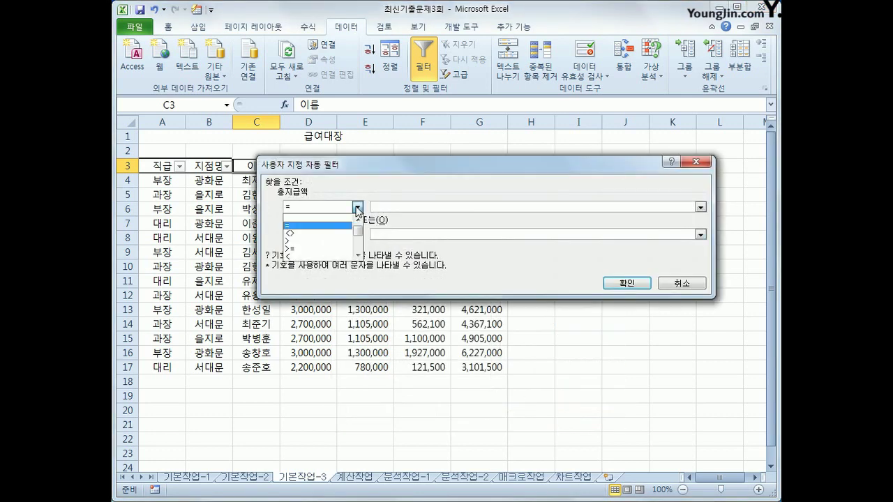
{"action": "left_click", "coordinate": [337, 248]}
{"action": "left_click", "coordinate": [385, 205]}
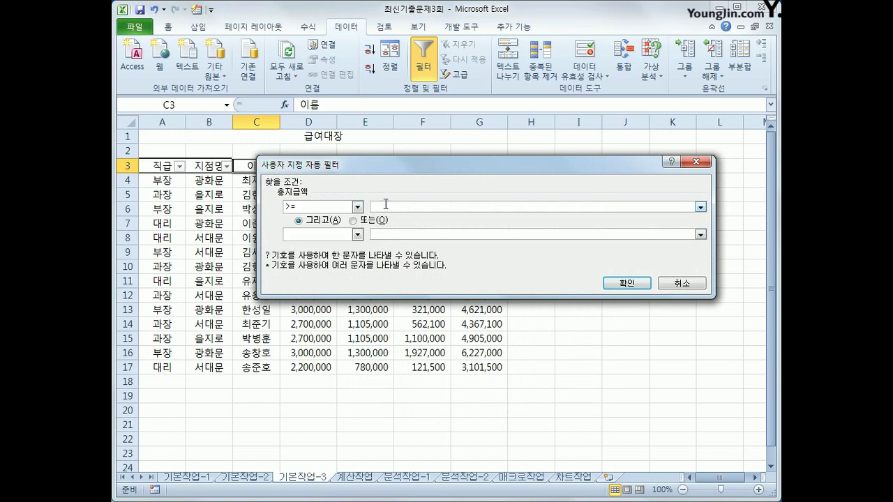
{"action": "type", "text": "3000000"}
Step: Add the second condition < 5000000, joined with And (그리고), and apply the 총지급액 filter
{"action": "left_click", "coordinate": [358, 236]}
{"action": "left_click", "coordinate": [335, 285]}
{"action": "left_click", "coordinate": [392, 234]}
{"action": "type", "text": "5000000"}
{"action": "left_click_drag", "start_coordinate": [402, 168], "coordinate": [385, 280]}
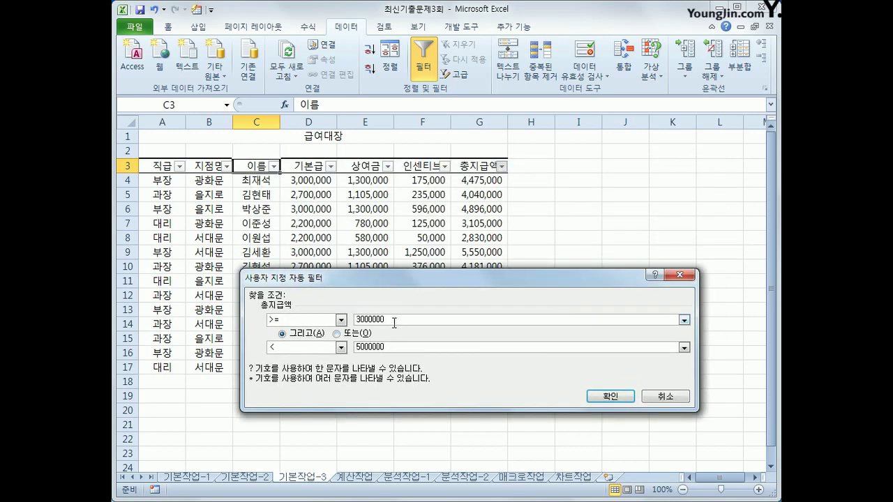
{"action": "left_click", "coordinate": [363, 352]}
{"action": "key", "text": "Delete"}
{"action": "type", "text": "8"}
{"action": "left_click", "coordinate": [612, 396]}
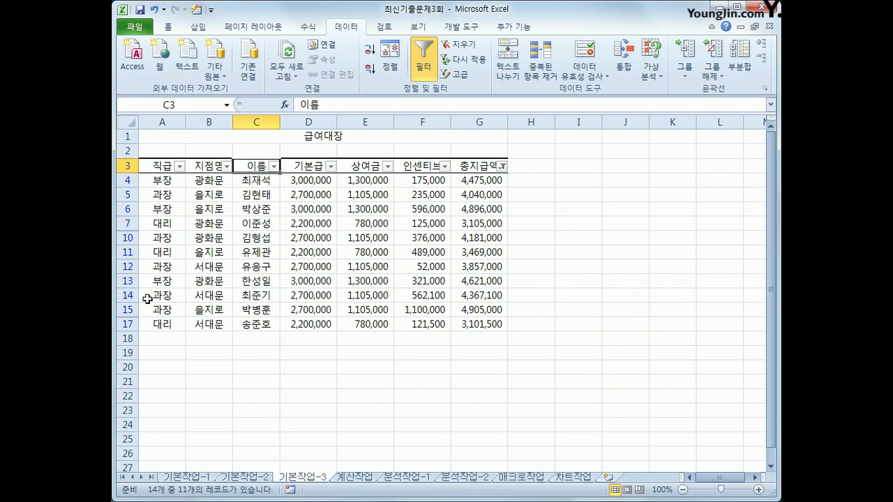
{"action": "left_click", "coordinate": [169, 325]}
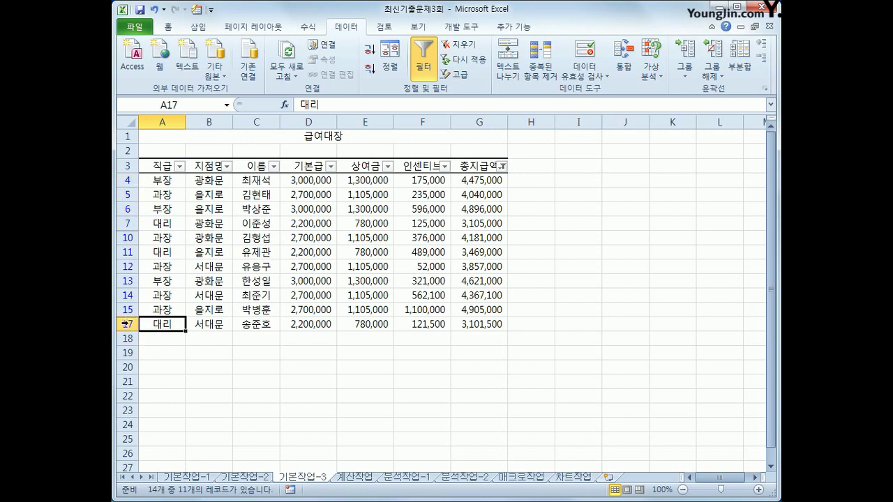
{"action": "left_click", "coordinate": [303, 324]}
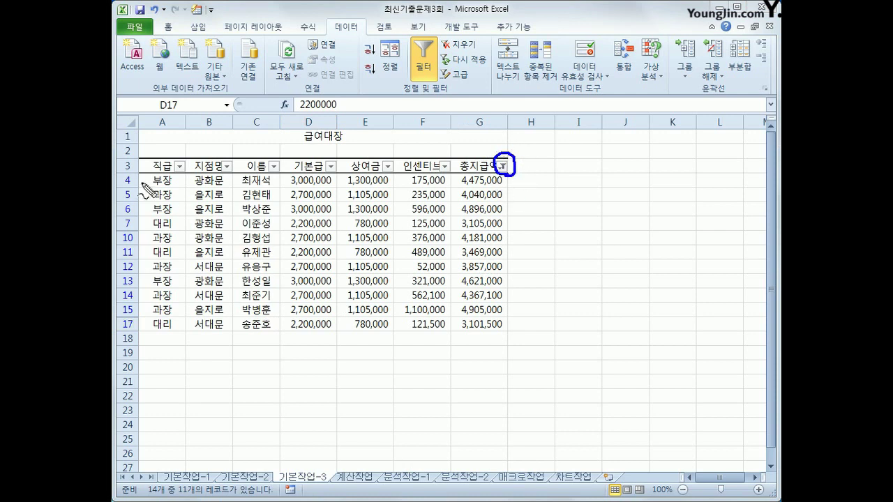
{"action": "mouse_move", "coordinate": [117, 173]}
{"action": "left_mouse_down"}
{"action": "mouse_move", "coordinate": [114, 325]}
{"action": "mouse_move", "coordinate": [138, 328]}
{"action": "mouse_move", "coordinate": [143, 183]}
{"action": "mouse_move", "coordinate": [118, 178]}
{"action": "left_mouse_up"}
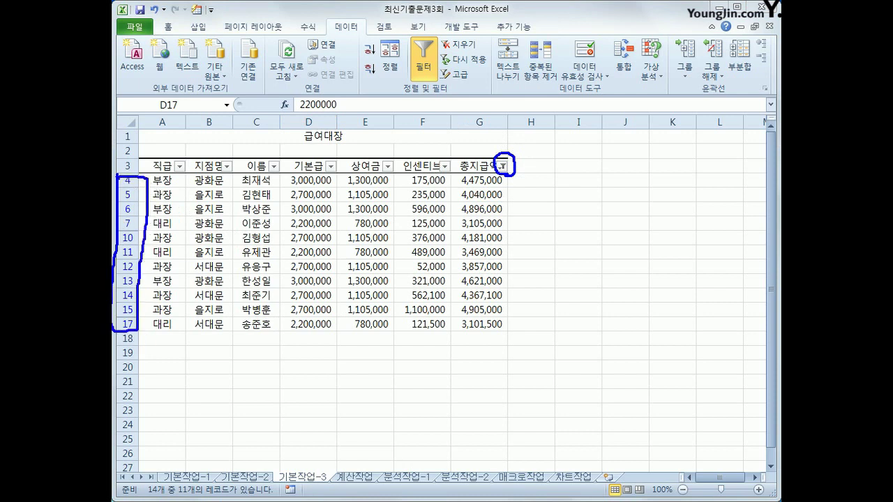
{"action": "key", "text": "Escape"}
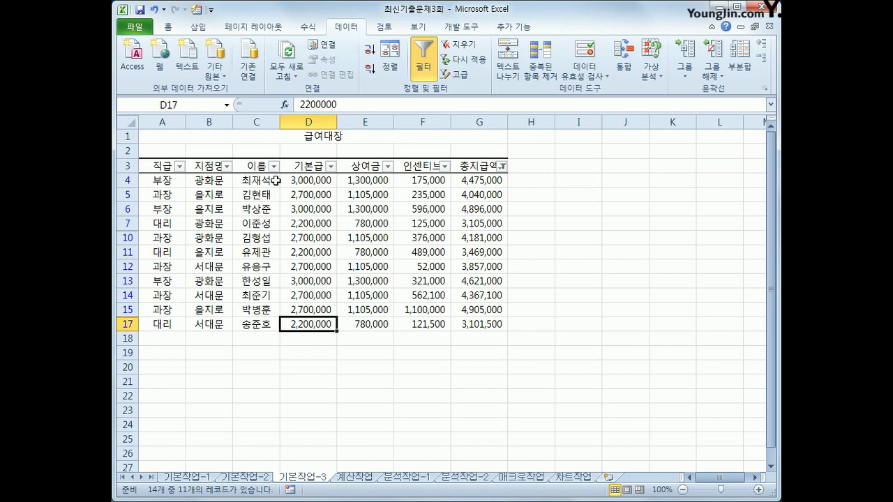
Step: Filter the 지점명 column with a text filter for branch names ending with (끝 문자) 문
{"action": "left_click", "coordinate": [213, 168]}
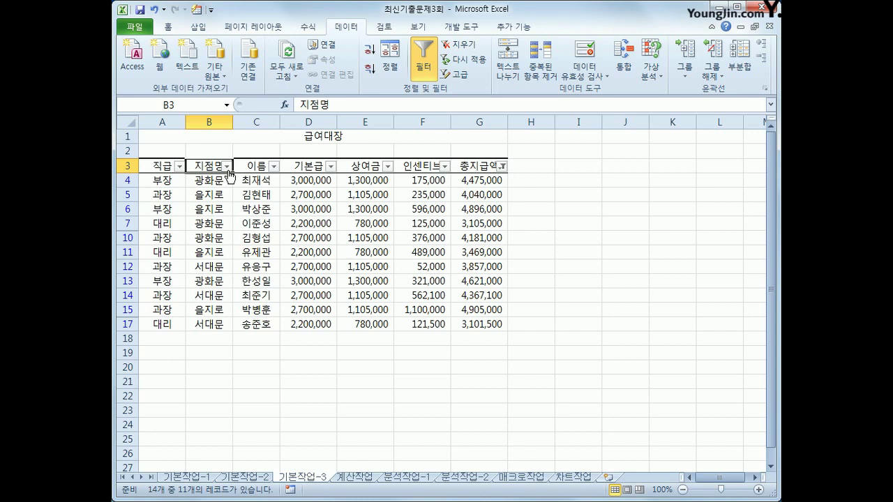
{"action": "left_click", "coordinate": [227, 168]}
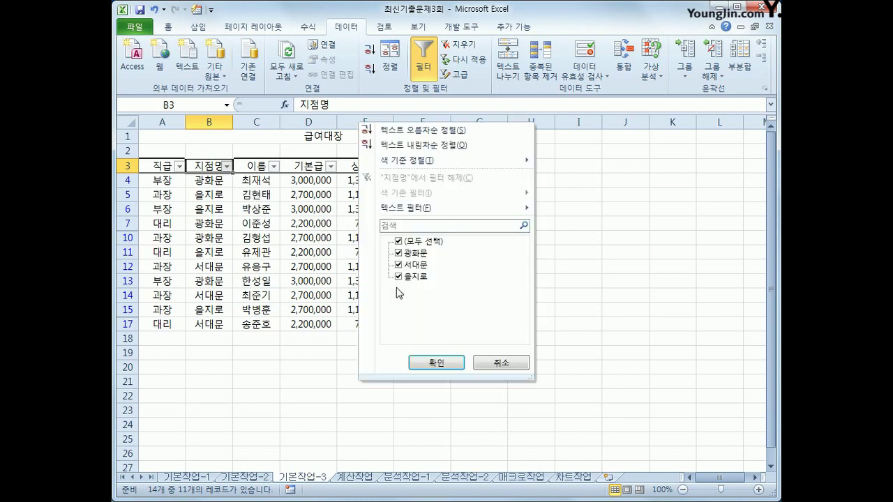
{"action": "mouse_move", "coordinate": [458, 215]}
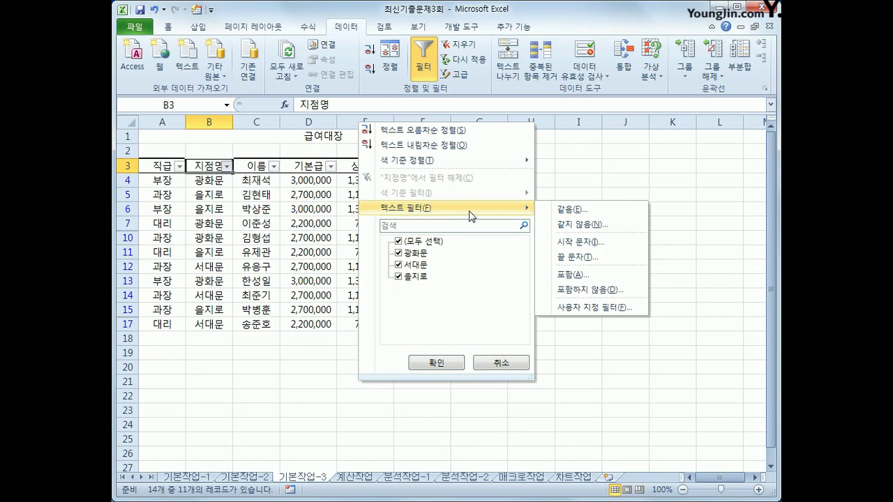
{"action": "left_click", "coordinate": [615, 267]}
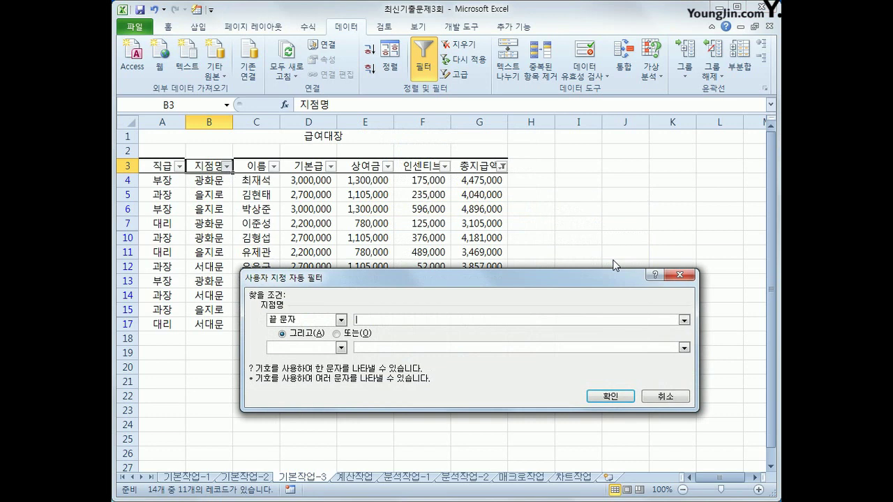
{"action": "type", "text": "문"}
{"action": "left_click", "coordinate": [623, 396]}
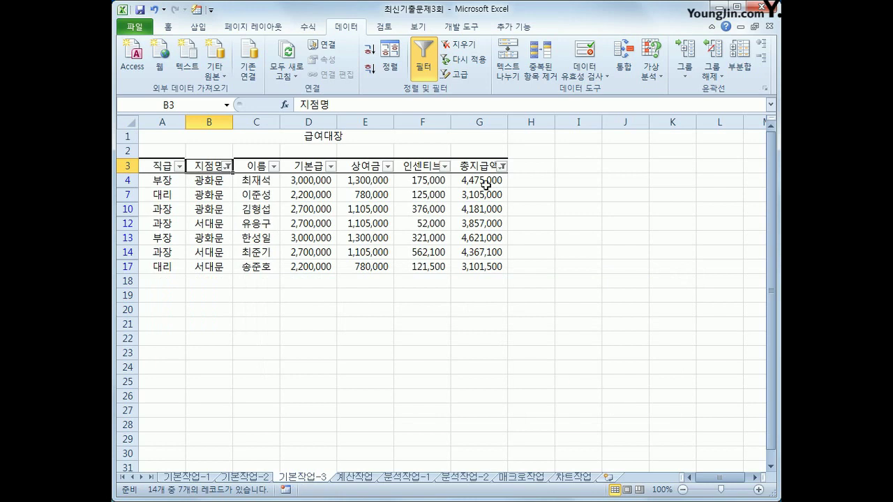
{"action": "left_click_drag", "start_coordinate": [210, 183], "coordinate": [209, 266]}
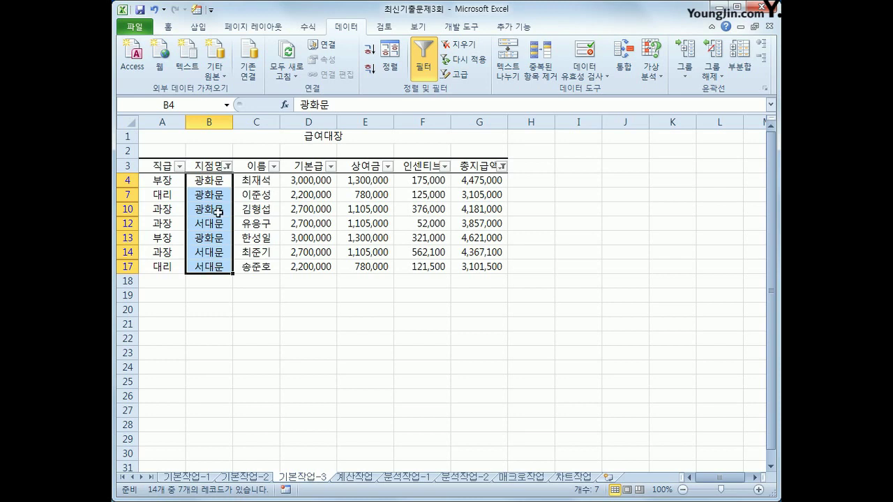
{"action": "left_click", "coordinate": [206, 171]}
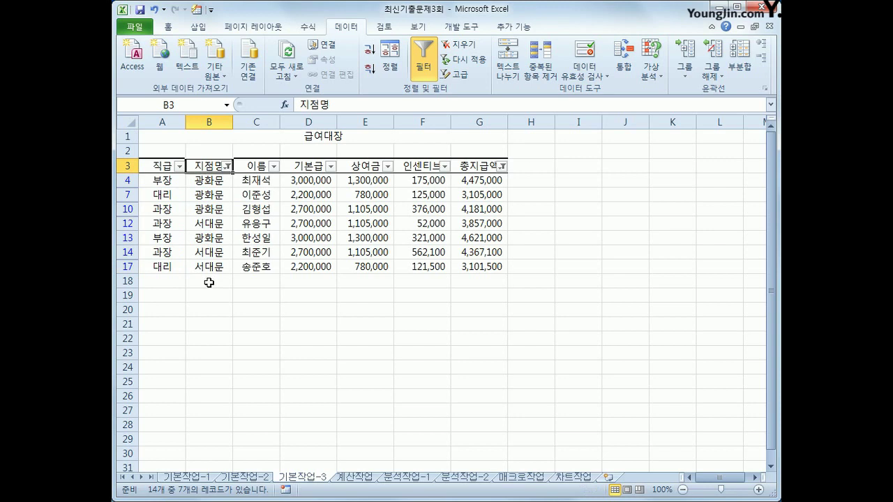
{"action": "left_click_drag", "start_coordinate": [488, 180], "coordinate": [469, 273]}
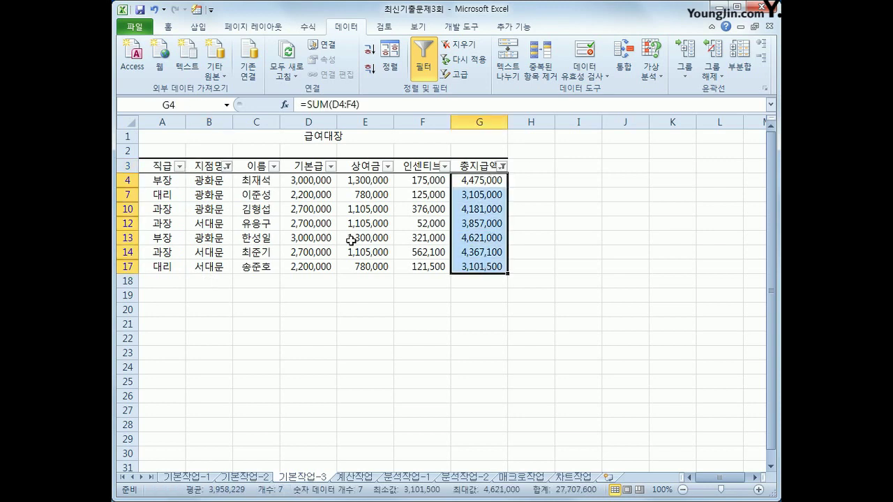
{"action": "left_click_drag", "start_coordinate": [205, 184], "coordinate": [196, 266]}
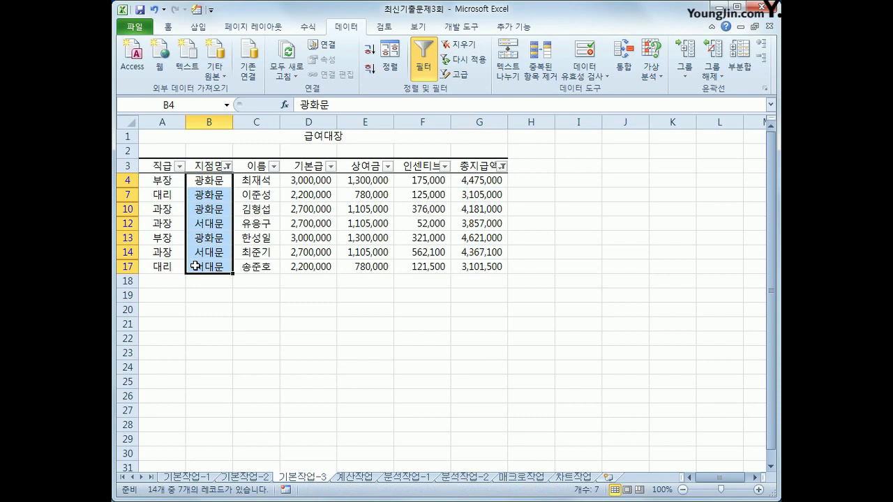
Step: Switch to the 계산작업 sheet and review the 컴퓨터일반, 워드 and 합격여부 columns of 표1, rows 3 to 8
{"action": "left_click", "coordinate": [356, 477]}
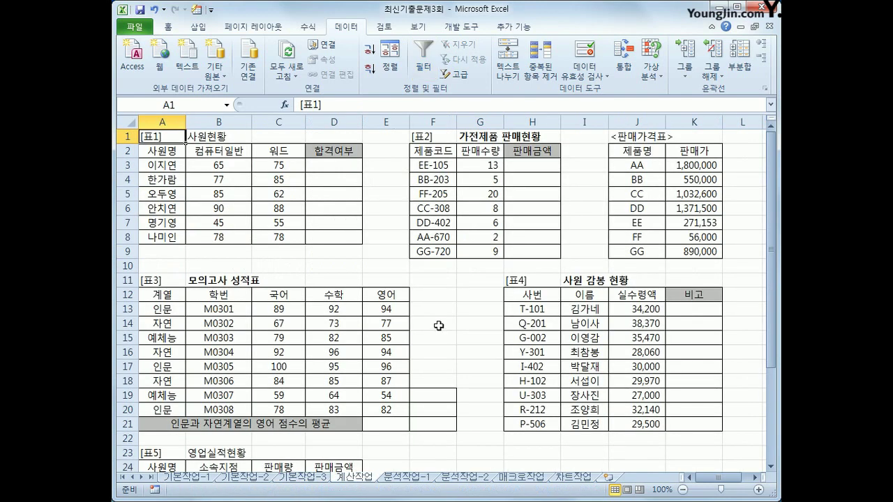
{"action": "left_click", "coordinate": [338, 168]}
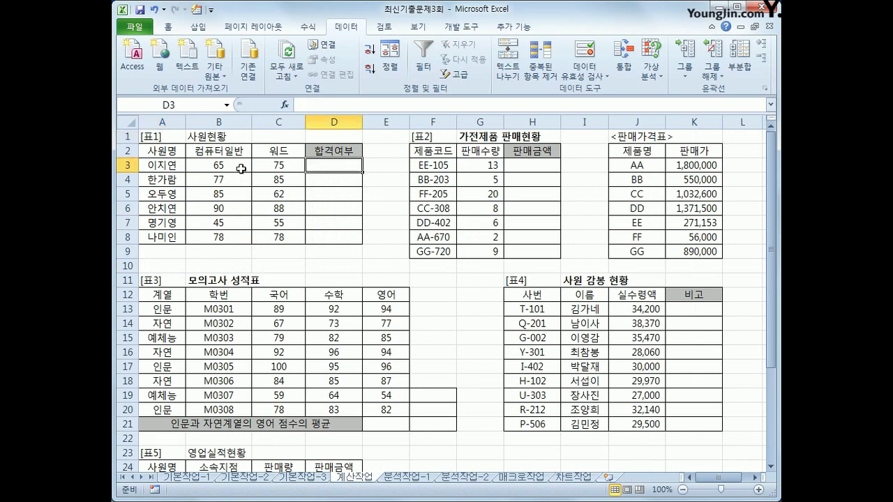
{"action": "left_click_drag", "start_coordinate": [239, 169], "coordinate": [231, 236]}
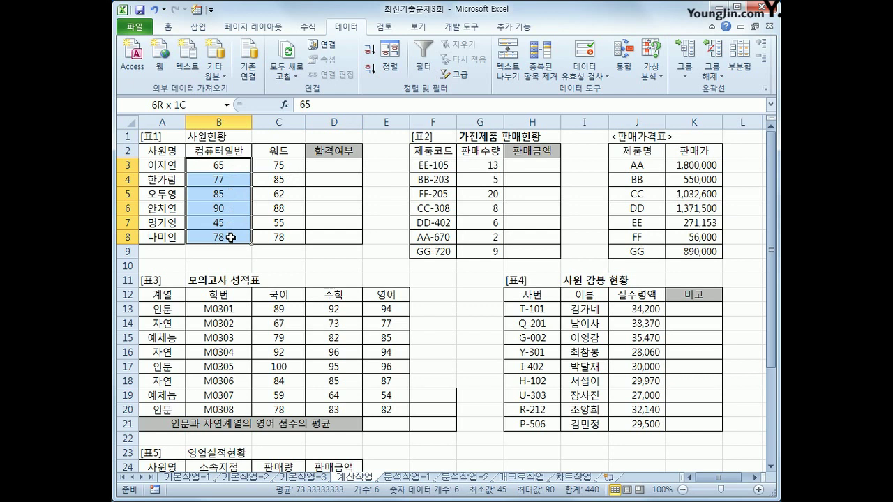
{"action": "left_click_drag", "start_coordinate": [280, 165], "coordinate": [271, 243]}
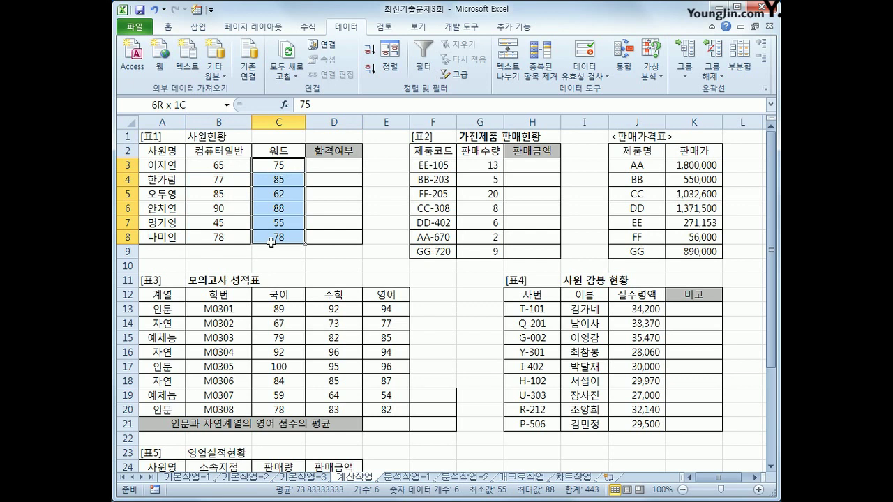
{"action": "left_click", "coordinate": [341, 167]}
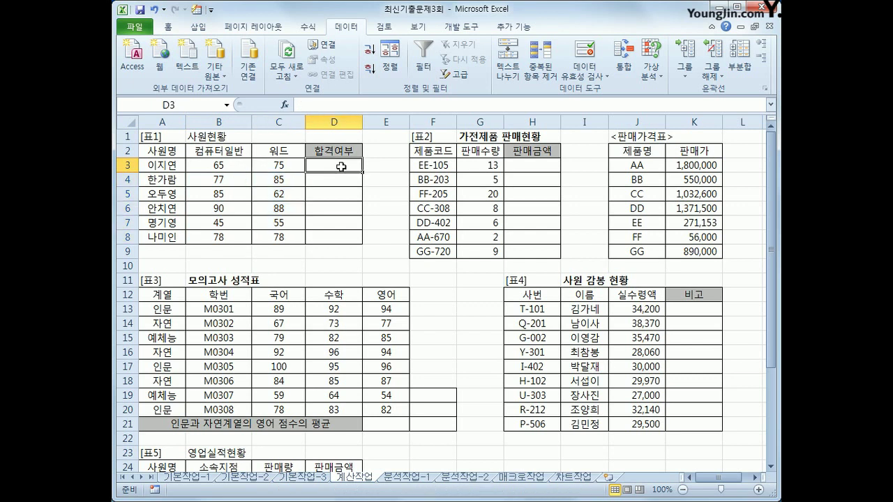
{"action": "left_click_drag", "start_coordinate": [342, 166], "coordinate": [338, 237]}
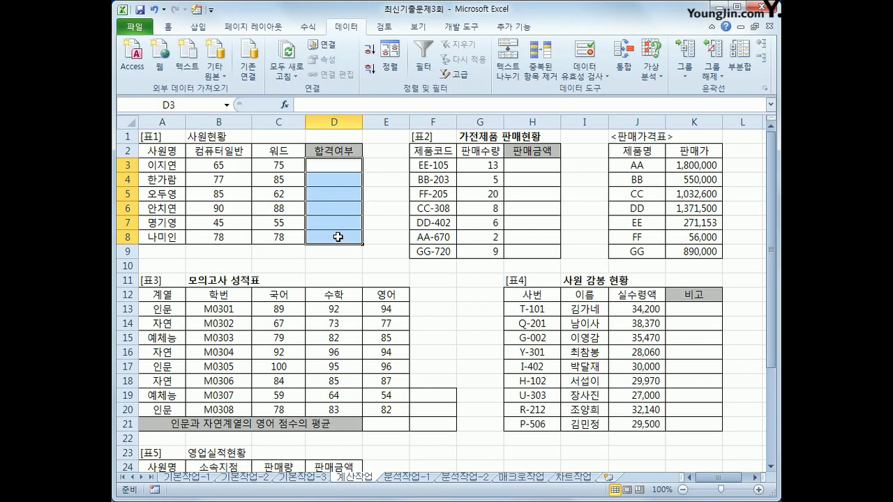
Step: Begin the 합격여부 formula in cell D3 with an AND test nested inside IF: =IF(AND(
{"action": "left_click", "coordinate": [325, 162]}
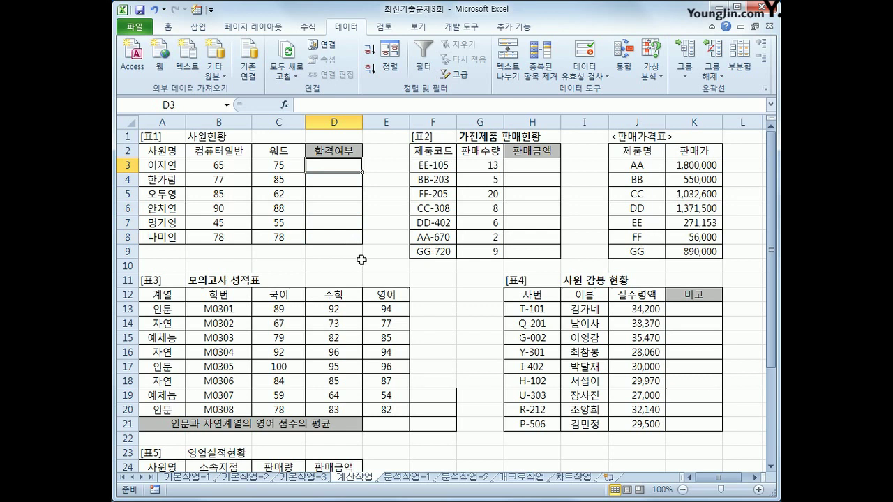
{"action": "type", "text": "="}
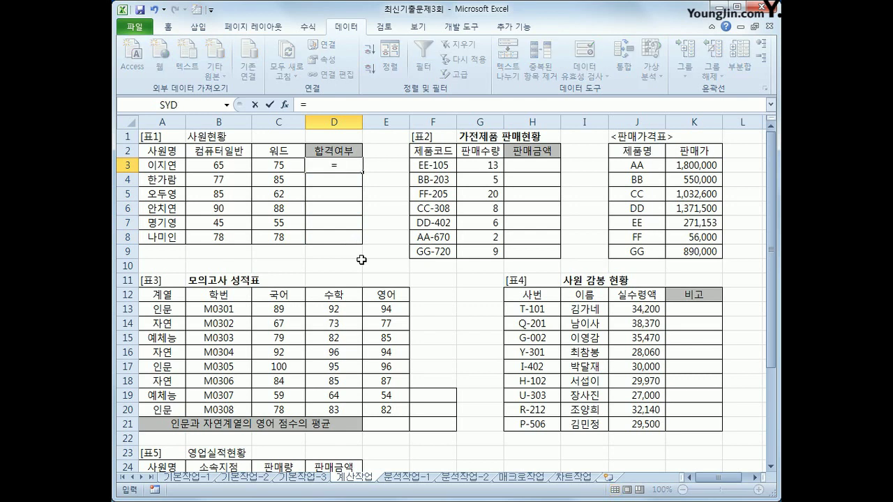
{"action": "type", "text": "IF"}
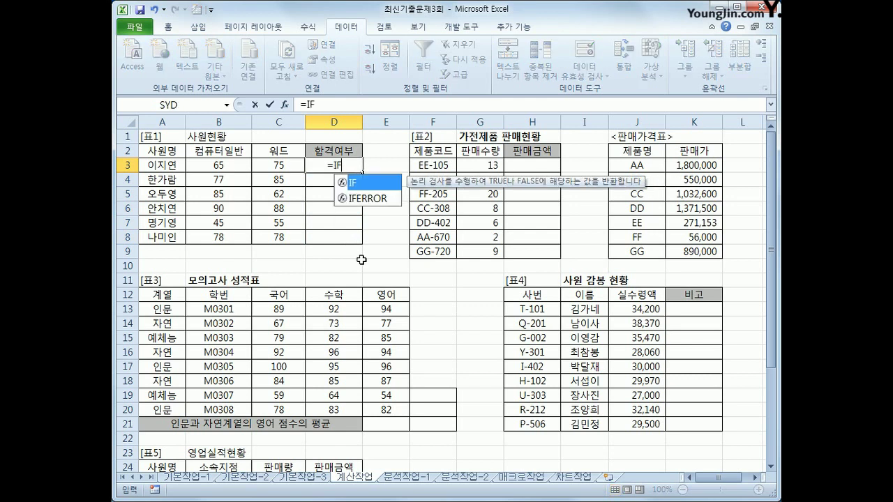
{"action": "type", "text": "(AND"}
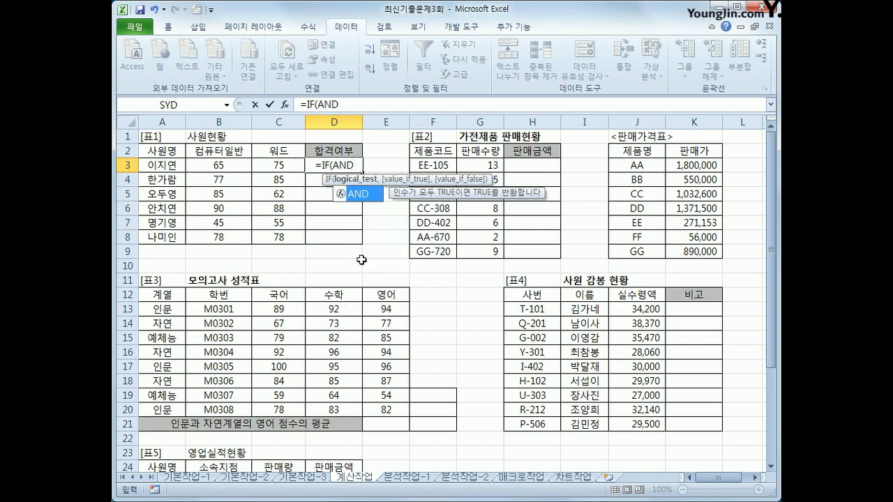
{"action": "type", "text": "("}
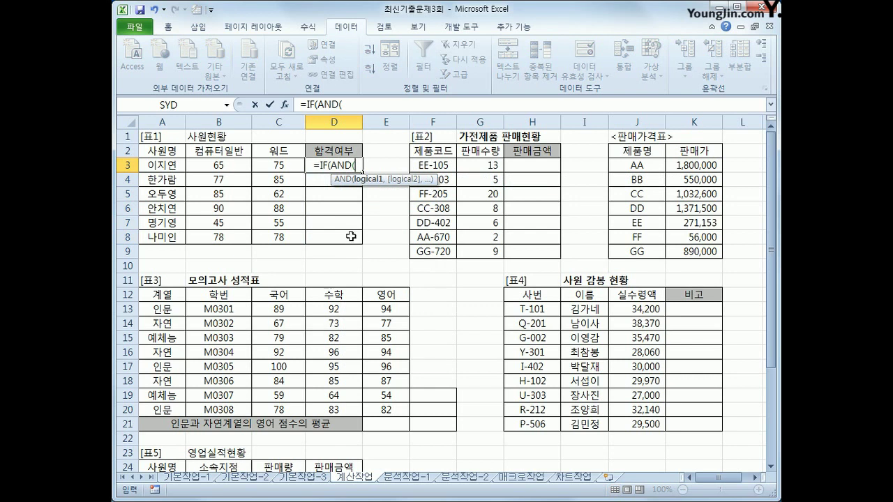
Step: Add the first AND condition, B3>=AVERAGE($B$3:$B$8), using an absolute range for the 컴퓨터일반 scores
{"action": "left_click", "coordinate": [214, 163]}
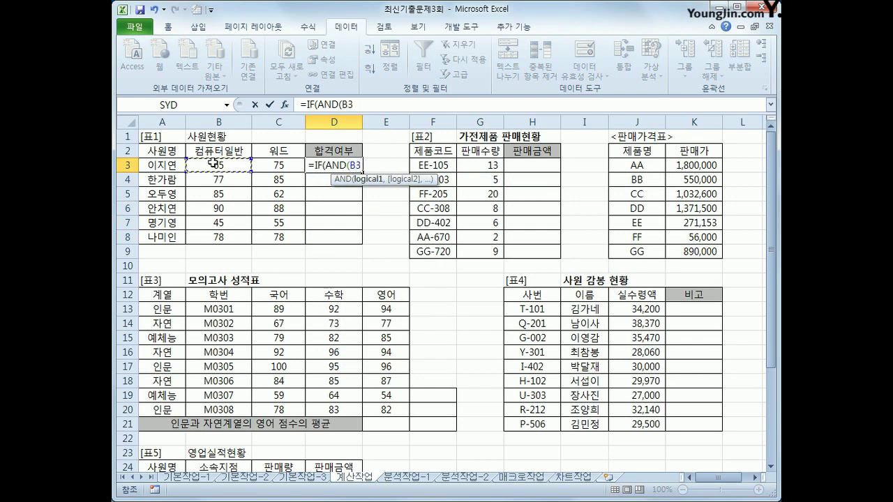
{"action": "type", "text": ">=AVE"}
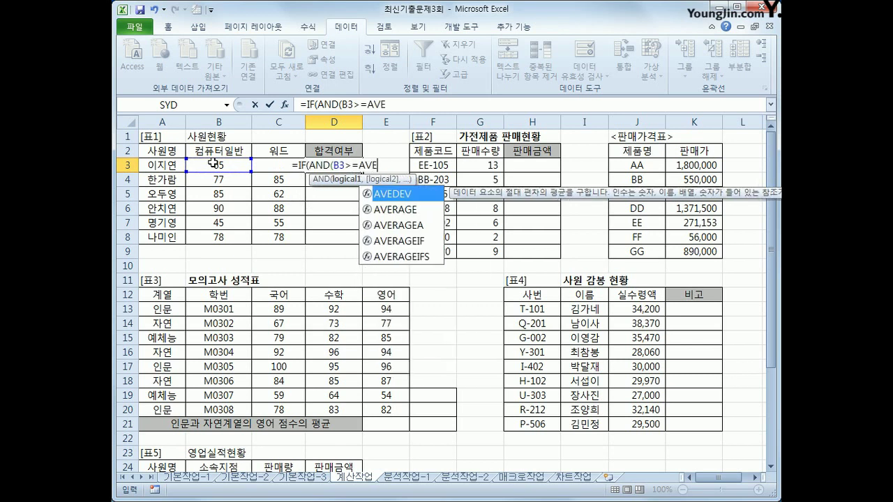
{"action": "key", "text": "Down"}
{"action": "key", "text": "Tab"}
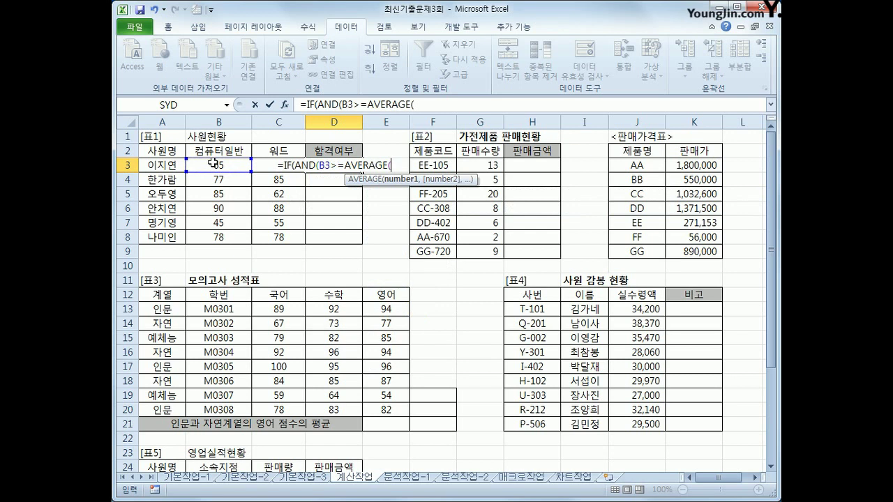
{"action": "left_click_drag", "start_coordinate": [213, 164], "coordinate": [219, 237]}
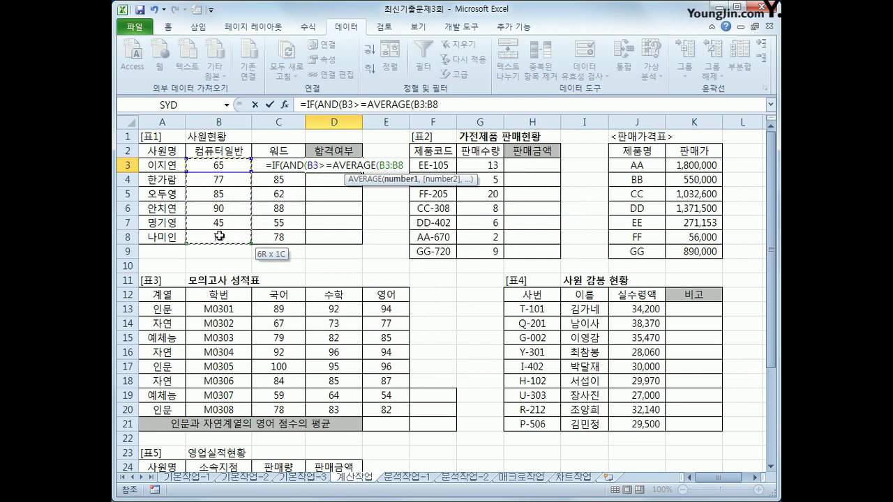
{"action": "left_click_drag", "start_coordinate": [219, 237], "coordinate": [220, 238]}
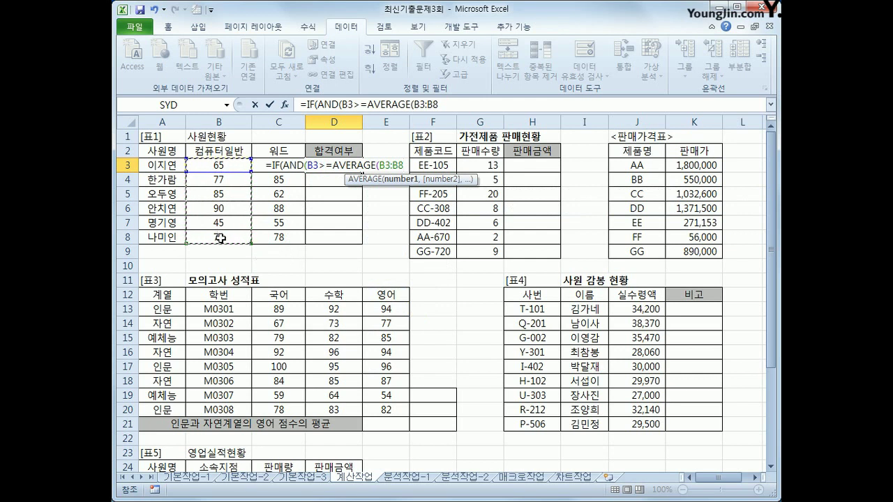
{"action": "key", "text": "F4"}
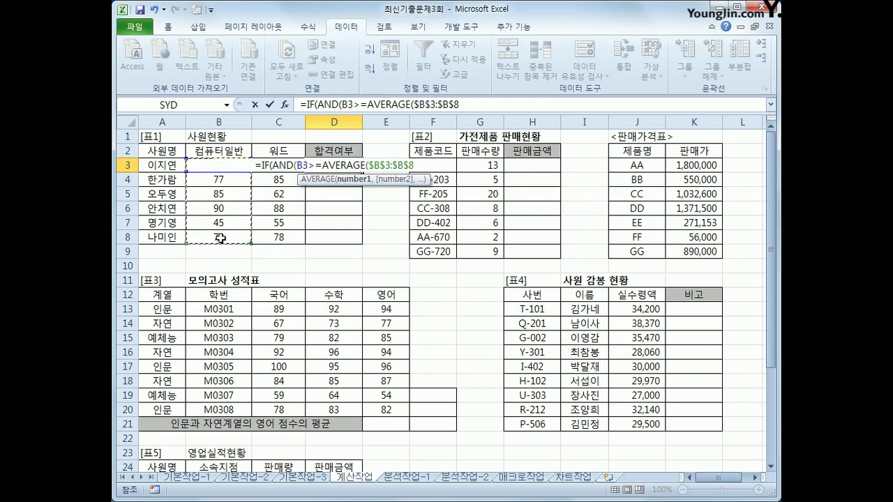
{"action": "type", "text": ")"}
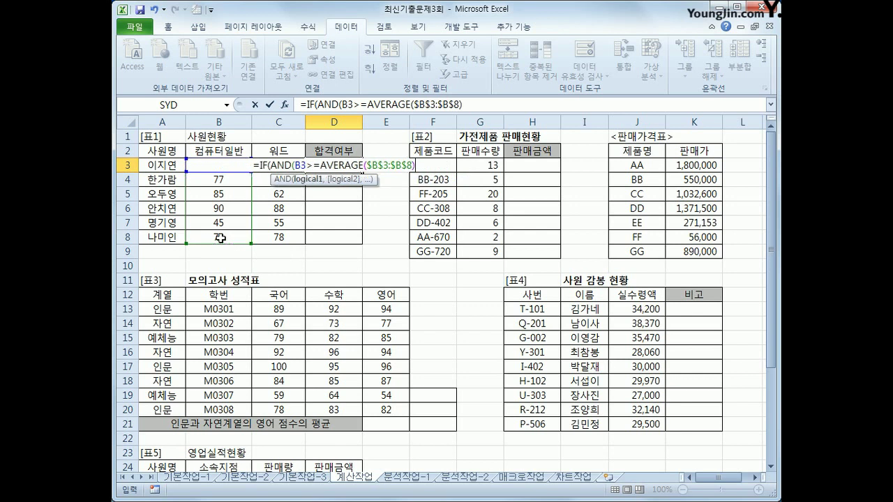
Step: Add the second AND condition, C3>=AVERAGE($C$3:$C$8), using an absolute range for the 워드 scores
{"action": "type", "text": ","}
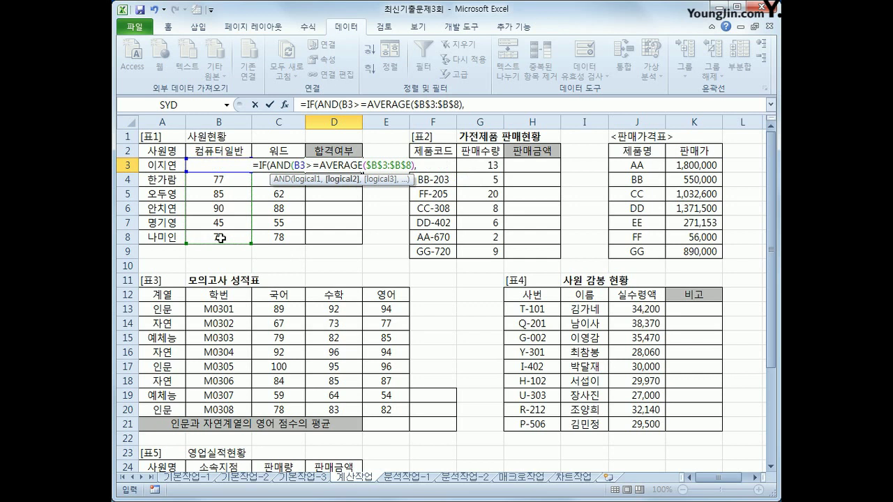
{"action": "key", "text": "Left"}
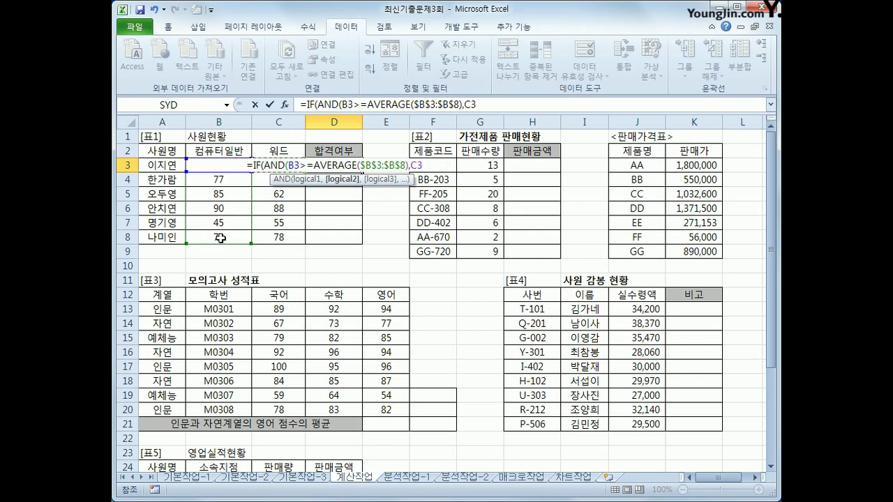
{"action": "type", "text": ">="}
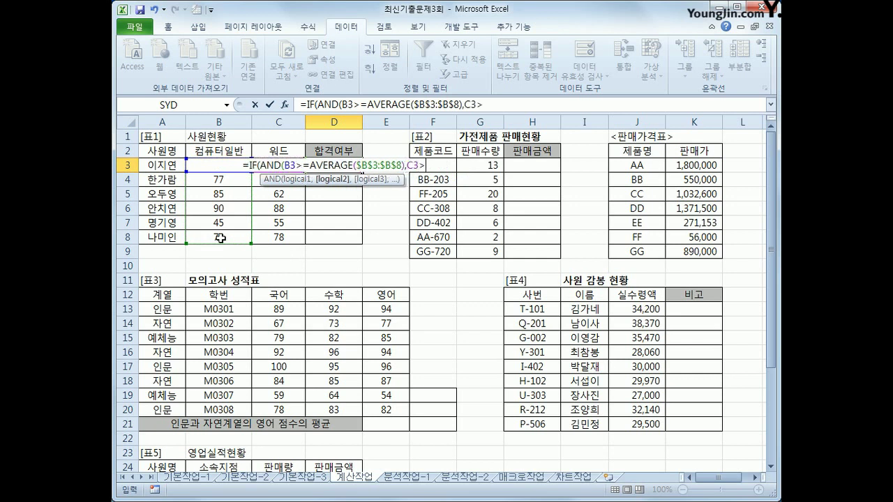
{"action": "type", "text": "AVE"}
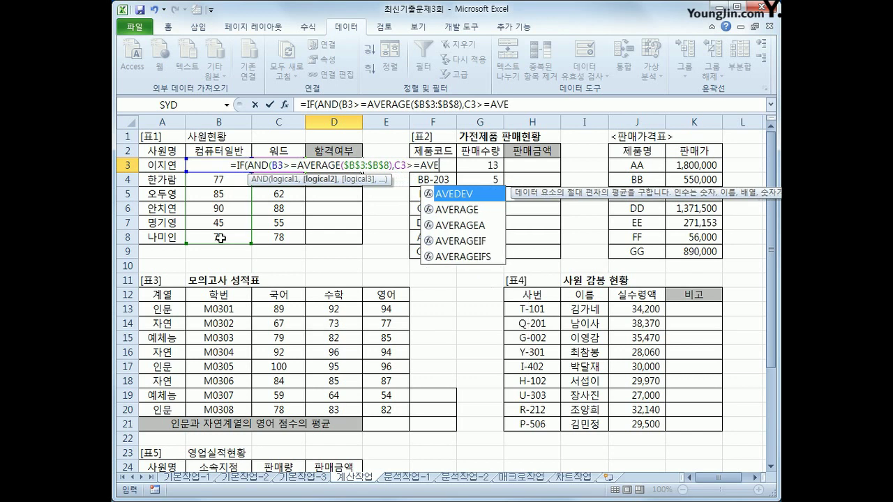
{"action": "key", "text": "Down"}
{"action": "key", "text": "Tab"}
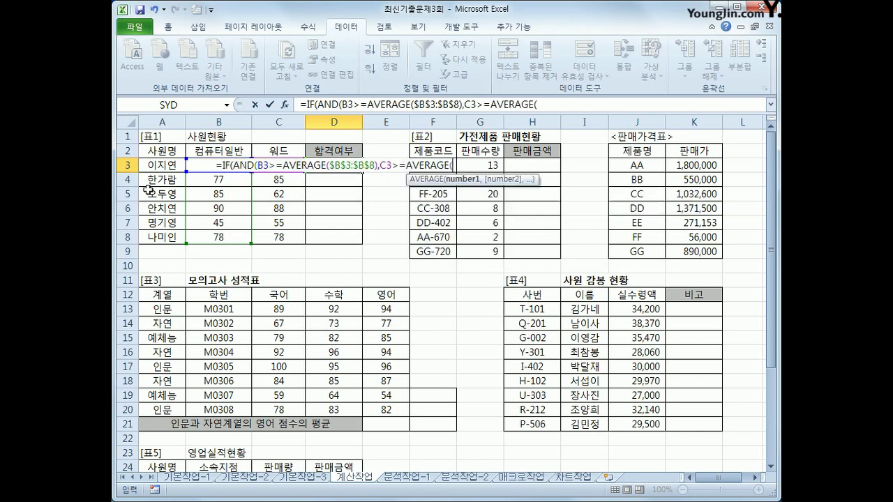
{"action": "left_click_drag", "start_coordinate": [294, 241], "coordinate": [293, 169]}
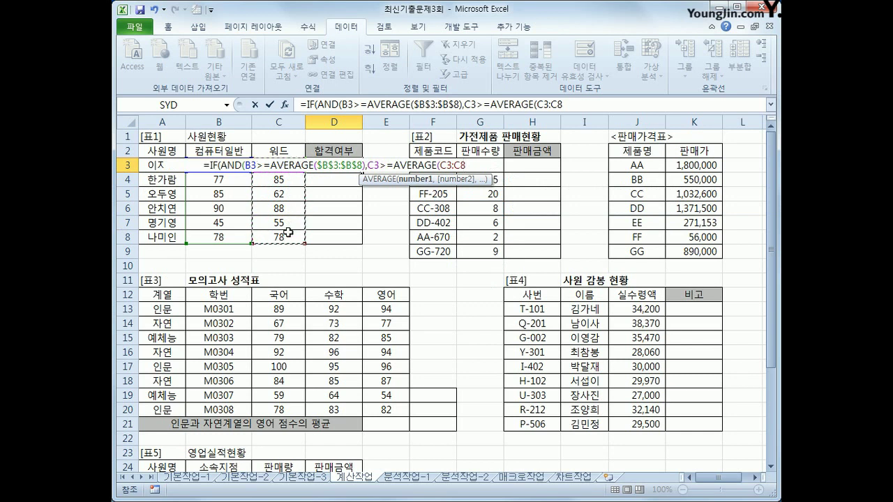
{"action": "key", "text": "F4"}
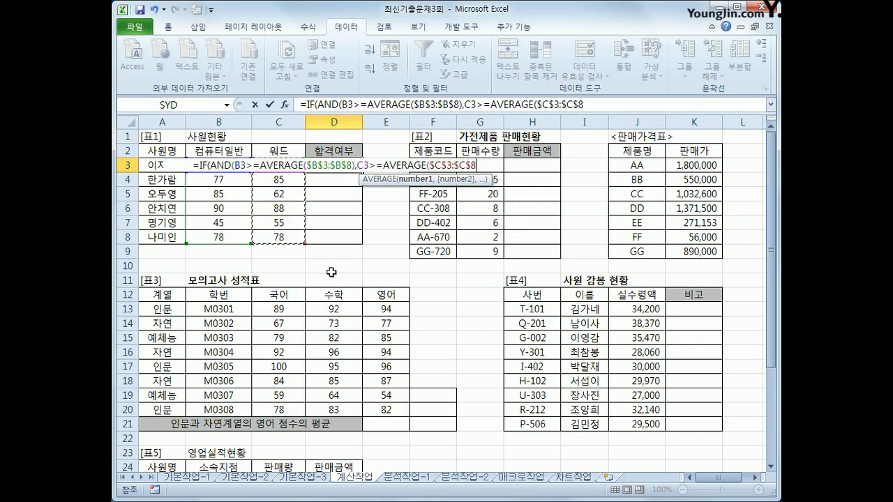
{"action": "type", "text": ")"}
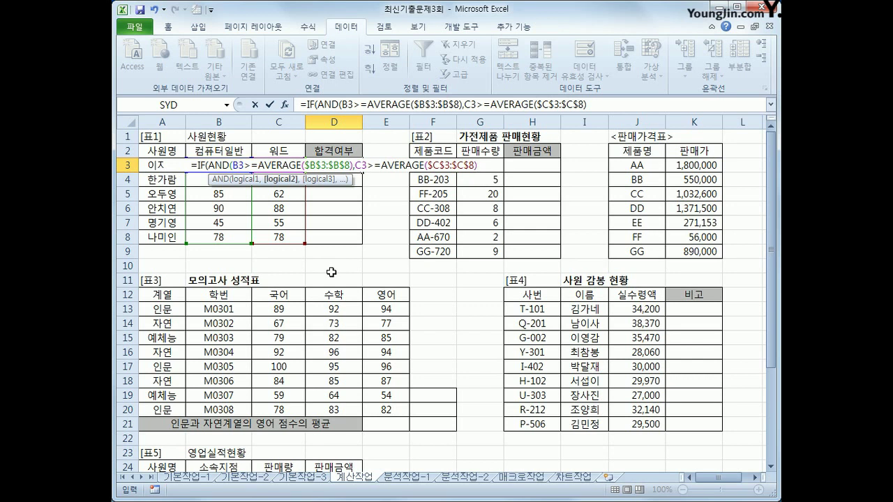
Step: Close the AND test, return "합격" when true and "불합격" when false, and enter the formula in D3
{"action": "type", "text": "),"}
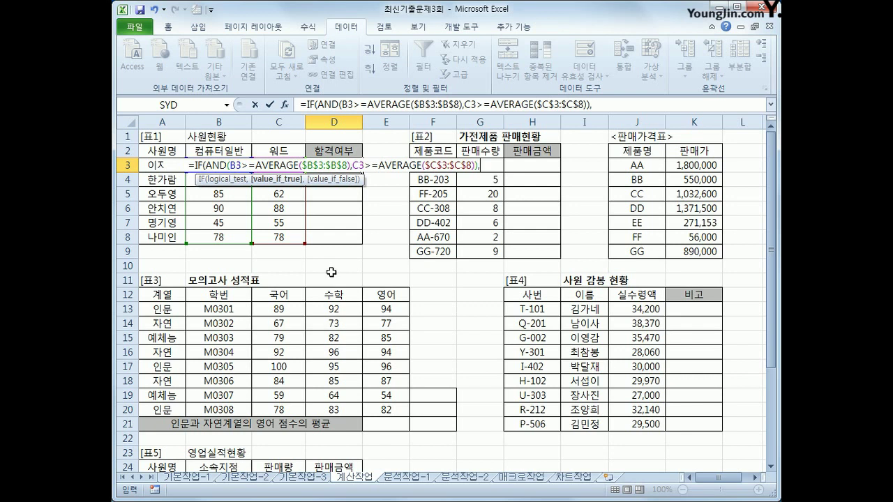
{"action": "type", "text": "\"gk"}
{"action": "key", "text": "BackSpace"}
{"action": "key", "text": "BackSpace"}
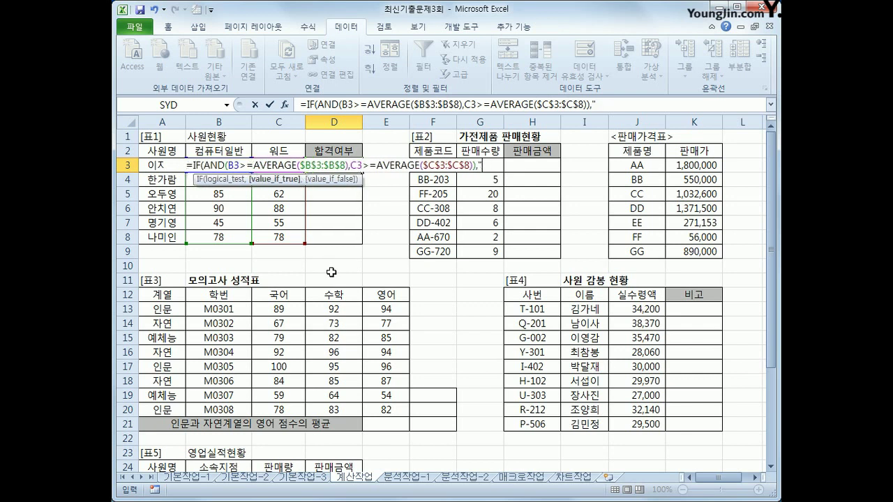
{"action": "type", "text": "합격\","}
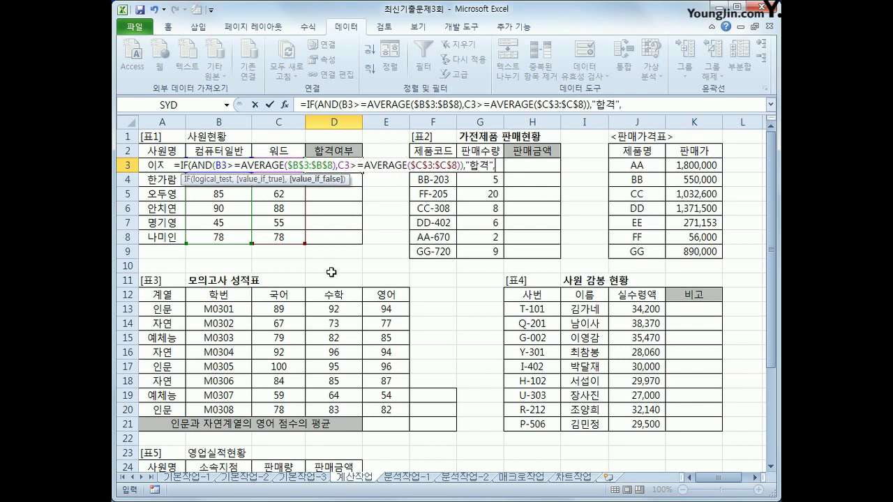
{"action": "type", "text": "\"\""}
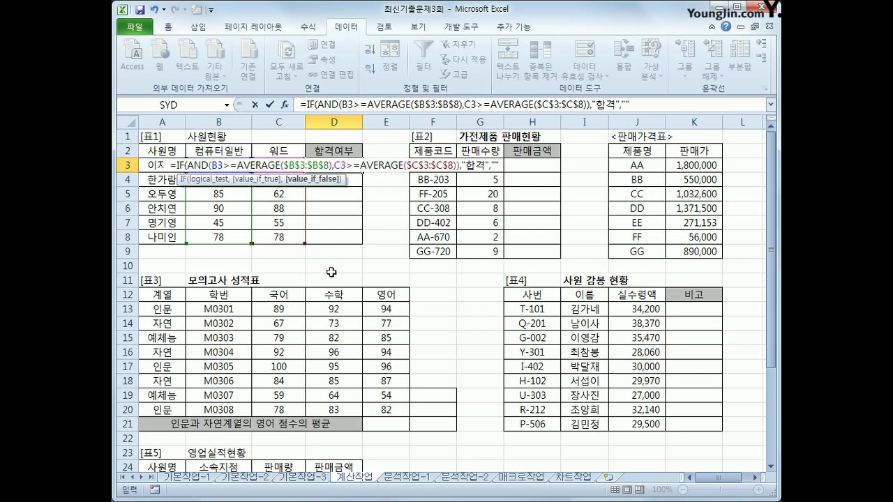
{"action": "type", "text": ")"}
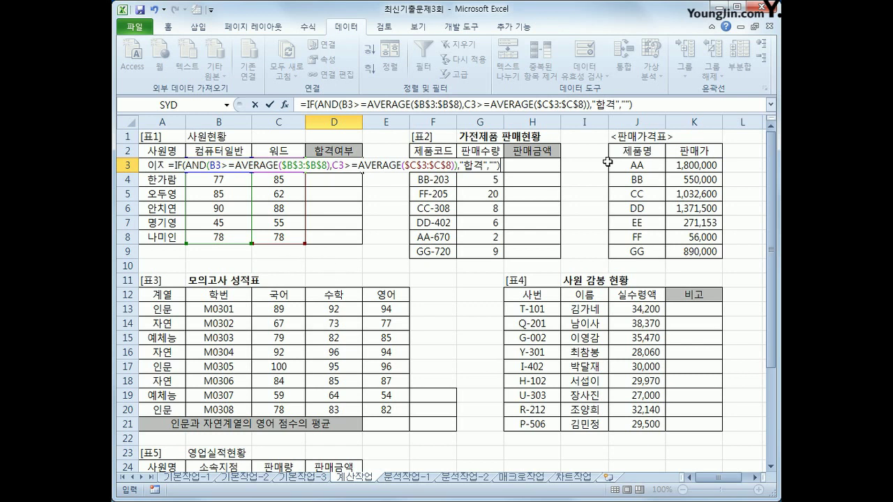
{"action": "left_click", "coordinate": [627, 104]}
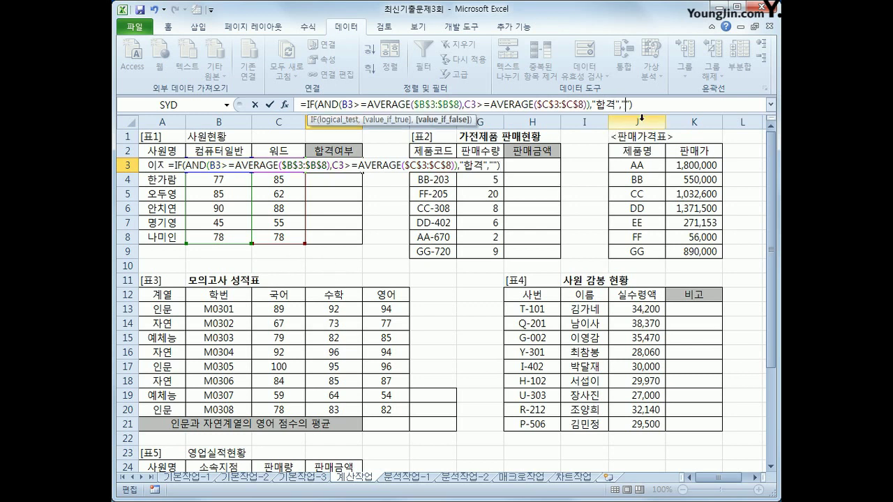
{"action": "type", "text": "불합격"}
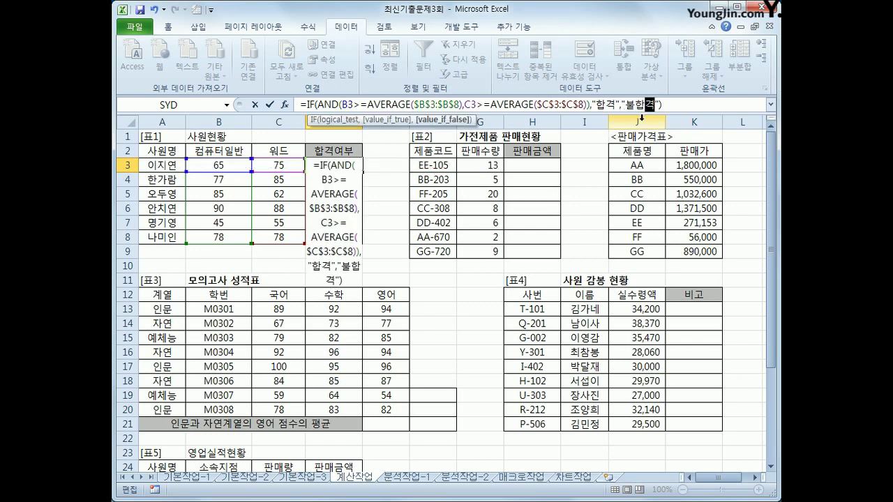
{"action": "left_click", "coordinate": [612, 104]}
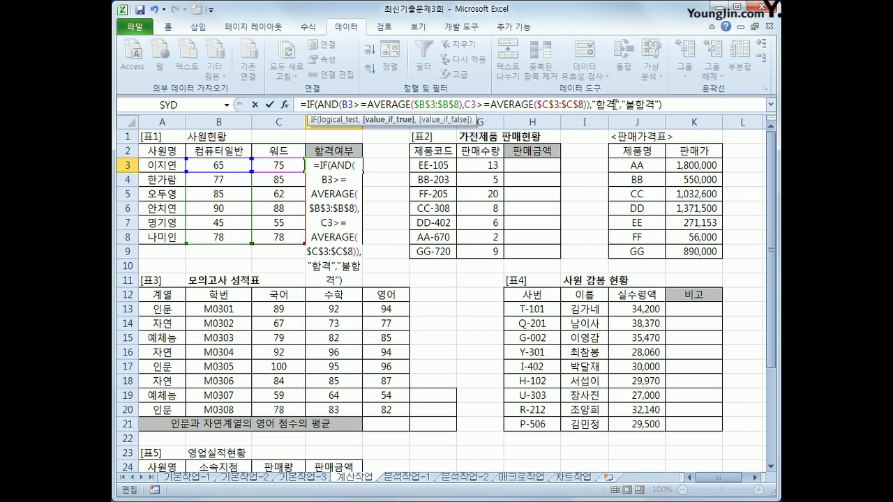
{"action": "key", "text": "Return"}
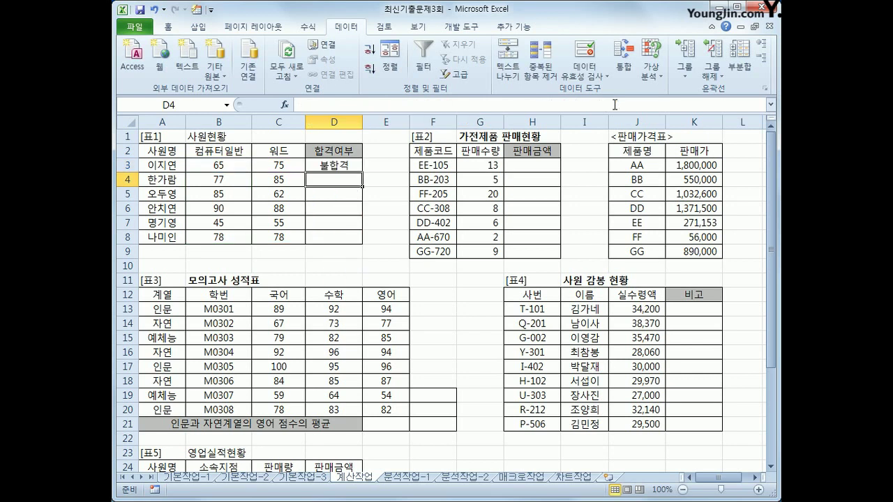
Step: Copy the 합격여부 formula from D3 down through D8
{"action": "left_click", "coordinate": [340, 167]}
{"action": "left_click_drag", "start_coordinate": [360, 174], "coordinate": [350, 246]}
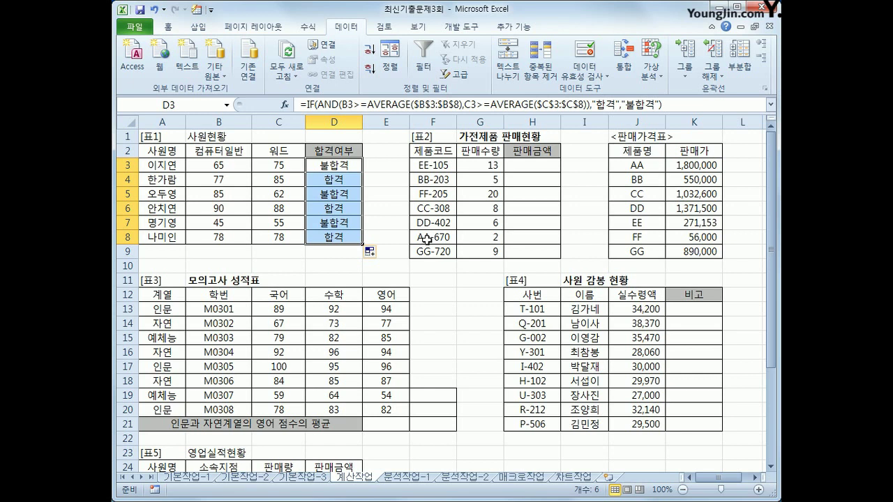
Step: Examine the 제품코드 and 판매수량 columns of 표2 against the product names and prices in the 판매가격표
{"action": "left_click", "coordinate": [482, 170]}
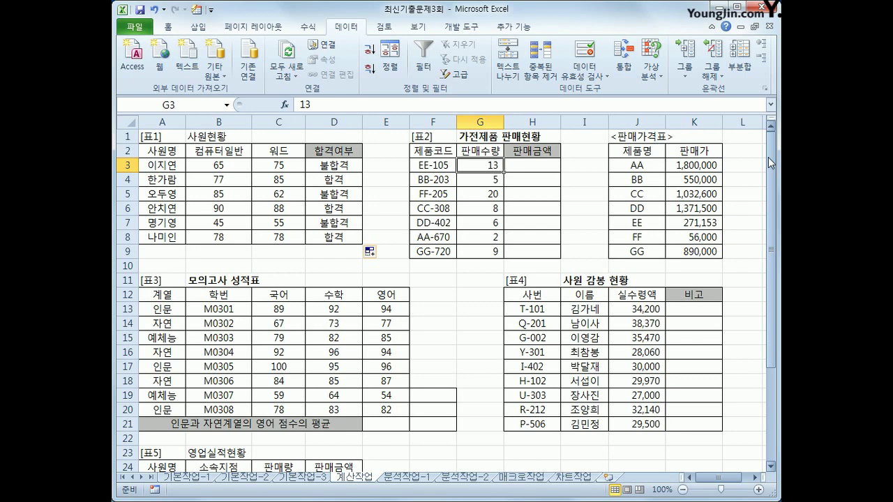
{"action": "left_click_drag", "start_coordinate": [428, 167], "coordinate": [422, 251]}
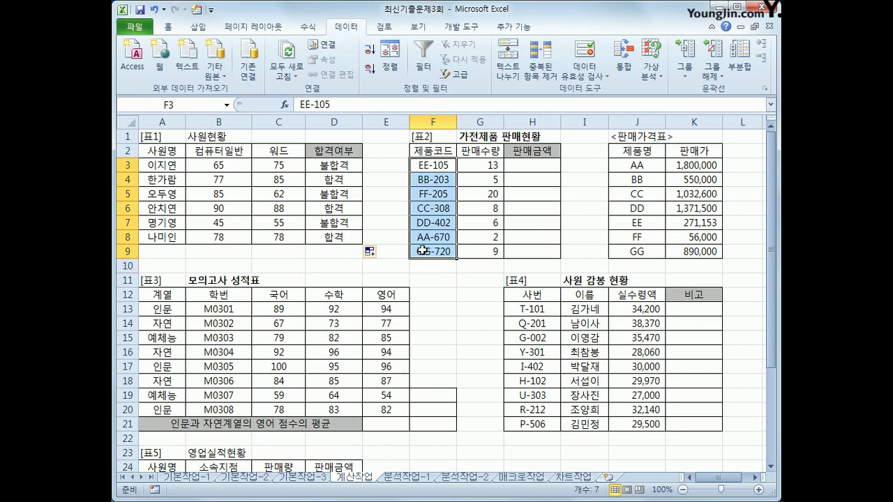
{"action": "left_click_drag", "start_coordinate": [654, 165], "coordinate": [684, 249]}
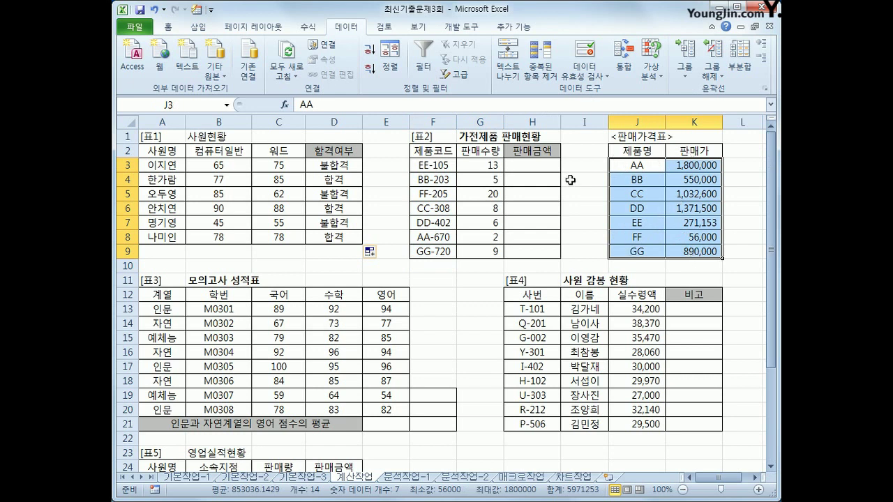
{"action": "left_click", "coordinate": [541, 167]}
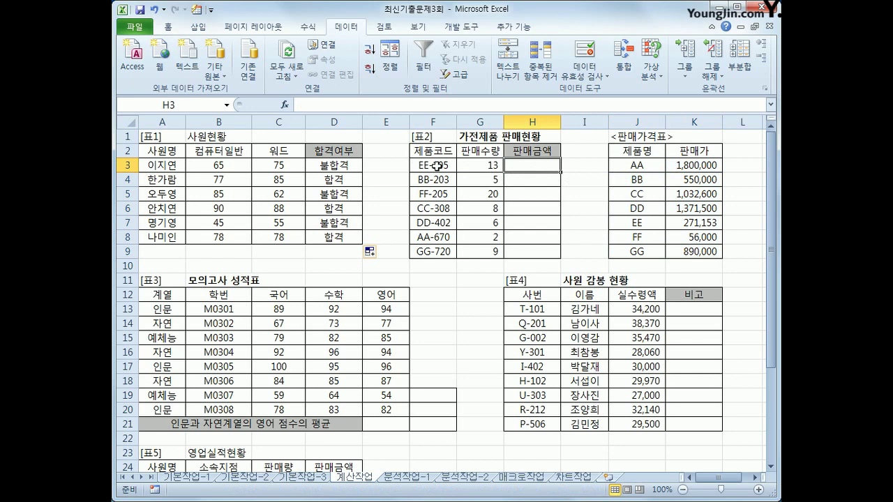
{"action": "left_click_drag", "start_coordinate": [638, 168], "coordinate": [695, 253]}
{"action": "left_click_drag", "start_coordinate": [640, 168], "coordinate": [639, 253]}
{"action": "left_click", "coordinate": [687, 222]}
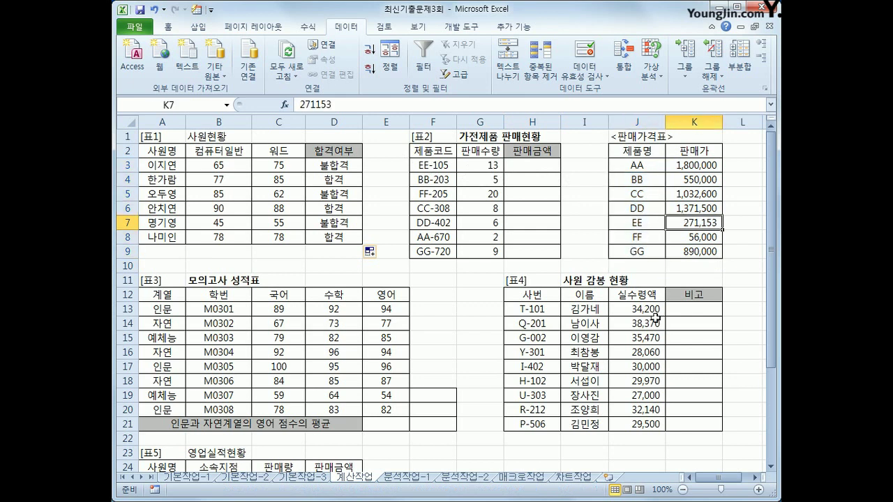
{"action": "left_click", "coordinate": [539, 167]}
{"action": "left_click", "coordinate": [441, 183]}
{"action": "left_click", "coordinate": [700, 180]}
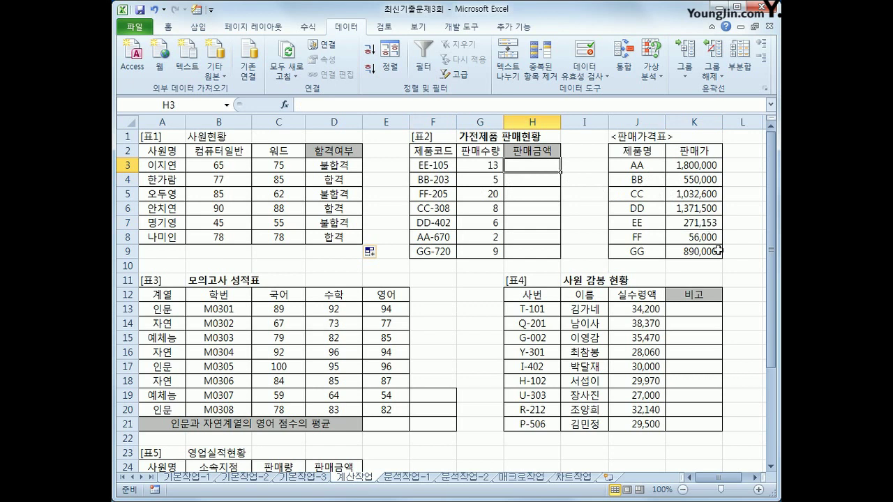
Step: Begin the 판매금액 formula in H3 with a VLOOKUP on the first two characters of the product code: =VLOOKUP(LEFT(F3,2),
{"action": "type", "text": "=VL"}
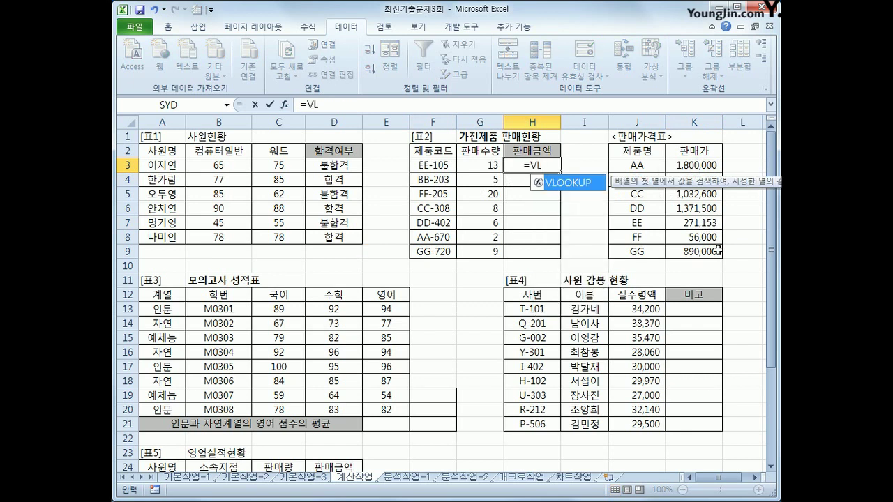
{"action": "key", "text": "Tab"}
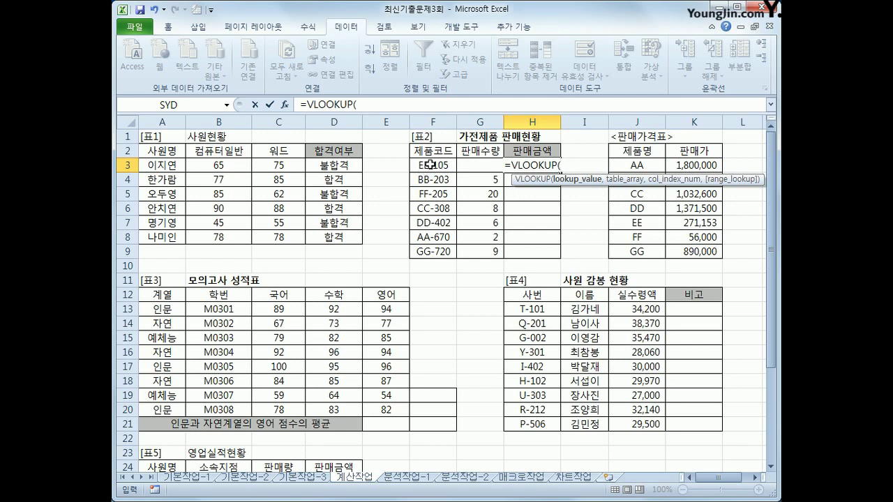
{"action": "type", "text": "LEFT("}
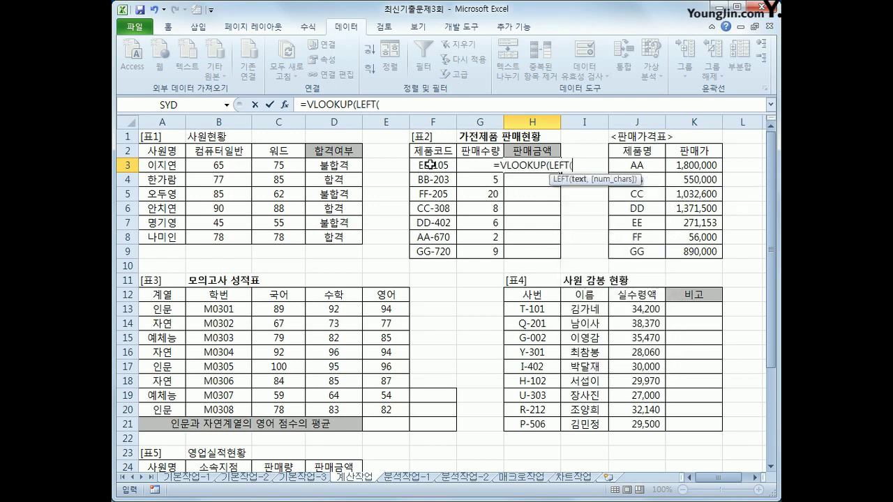
{"action": "left_click", "coordinate": [431, 165]}
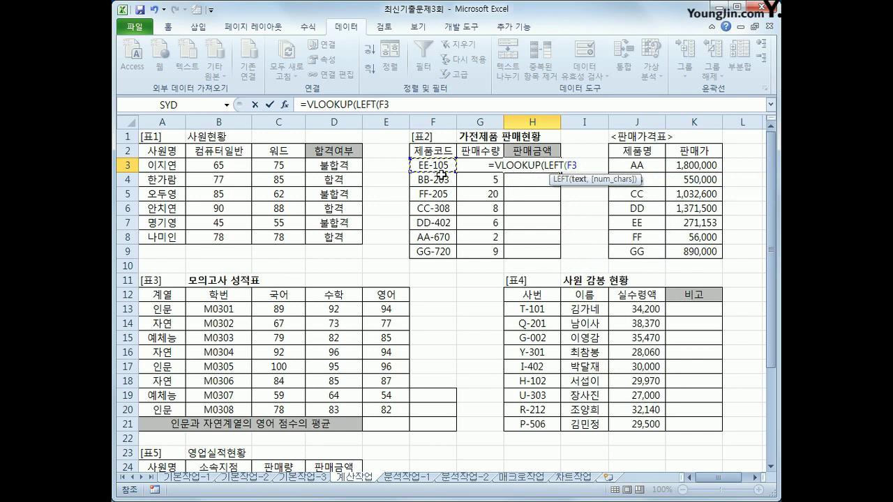
{"action": "type", "text": ","}
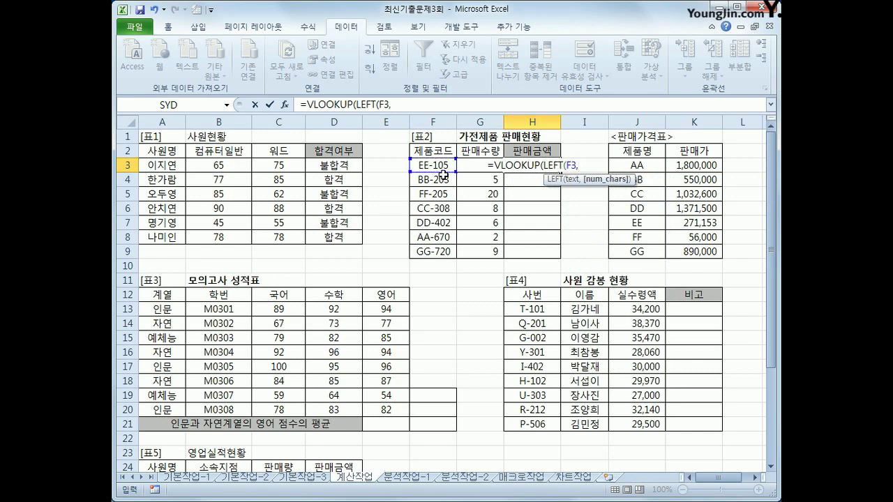
{"action": "type", "text": "2"}
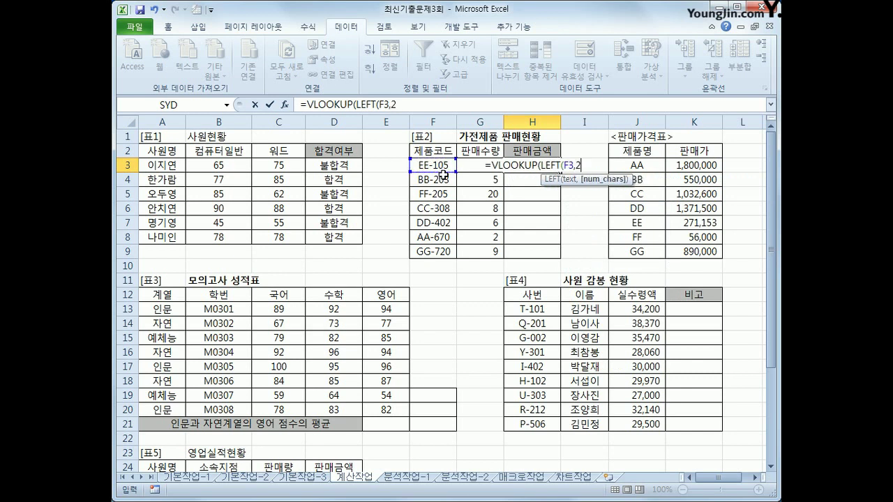
{"action": "type", "text": "),"}
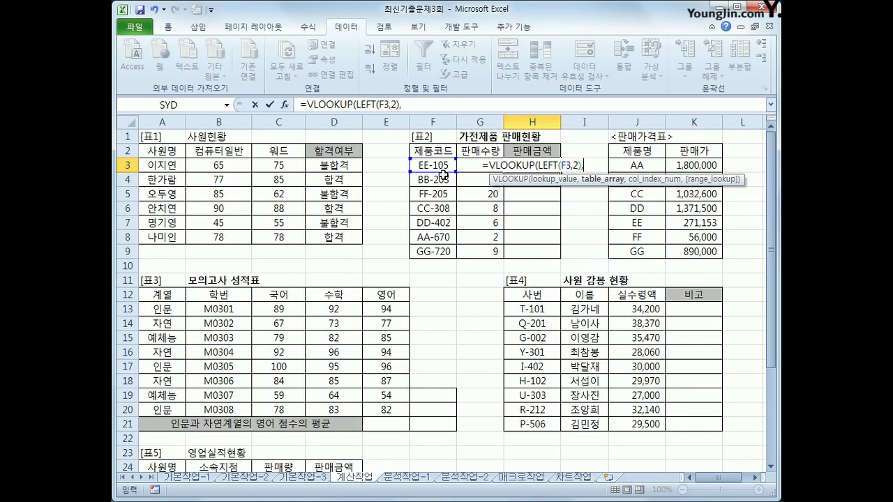
Step: Add the 판매가격표 as the absolute lookup range $J$3:$K$9 and set the column index to 2
{"action": "left_click_drag", "start_coordinate": [648, 163], "coordinate": [673, 251]}
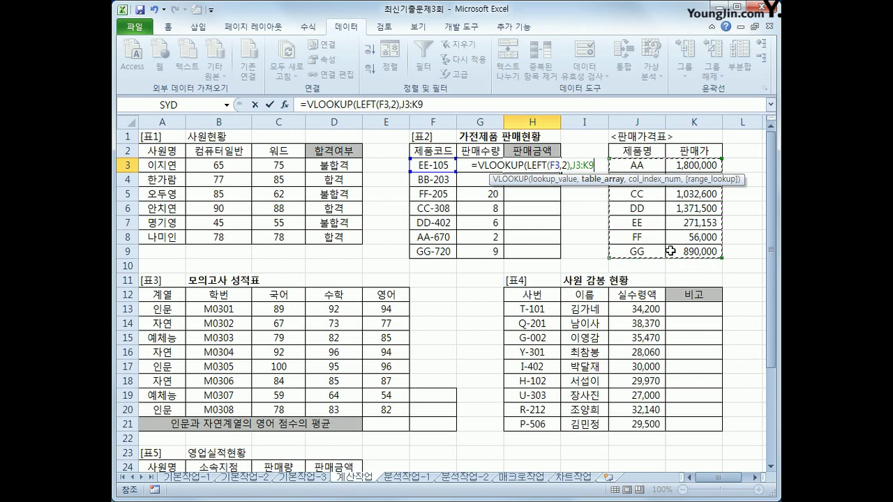
{"action": "key", "text": "F4"}
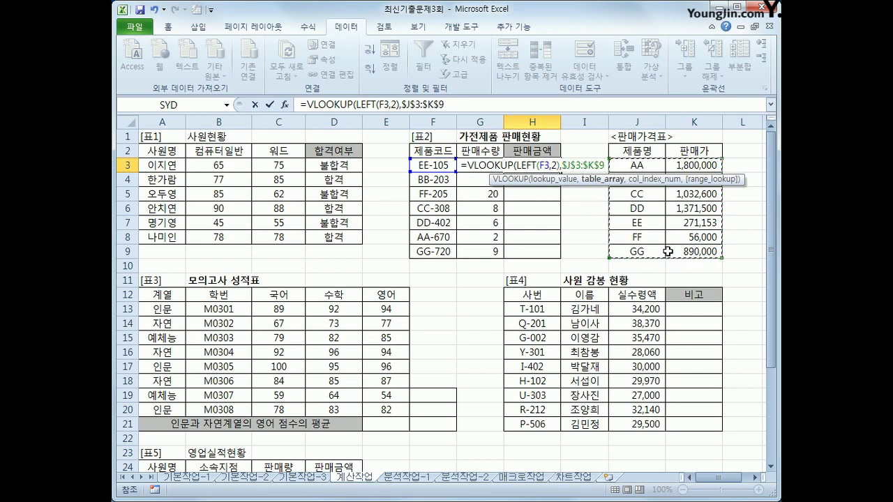
{"action": "type", "text": ","}
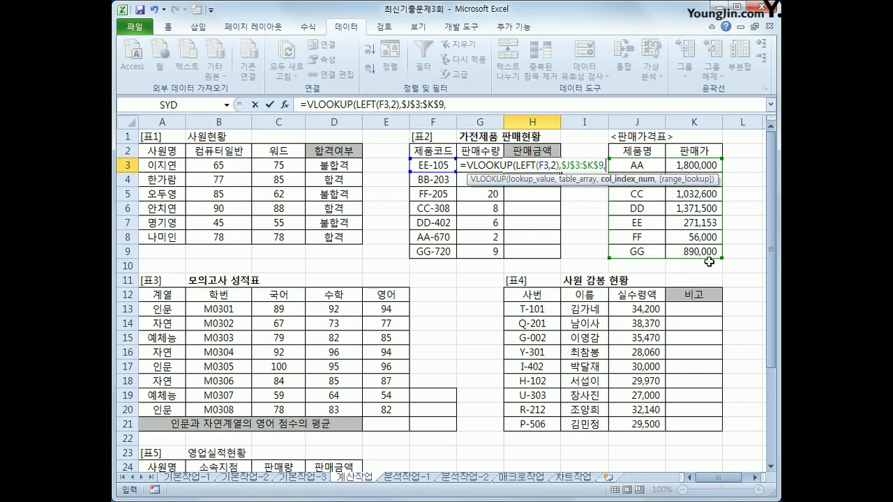
{"action": "type", "text": "2"}
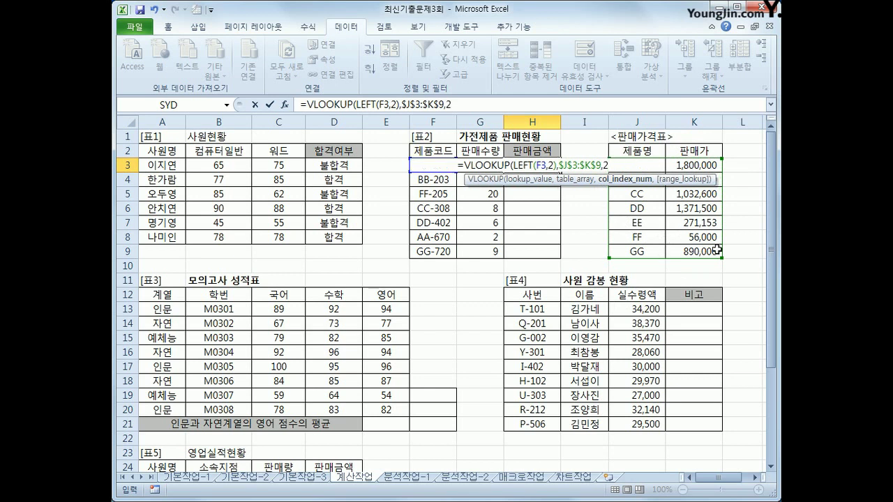
{"action": "type", "text": ","}
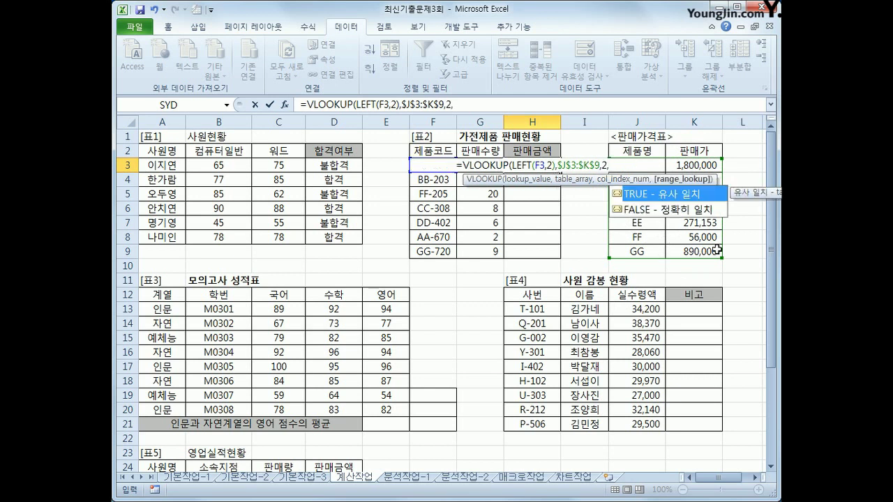
Step: Finish the VLOOKUP in H3 with exact match 0 and fill the formula down through H9
{"action": "type", "text": "0"}
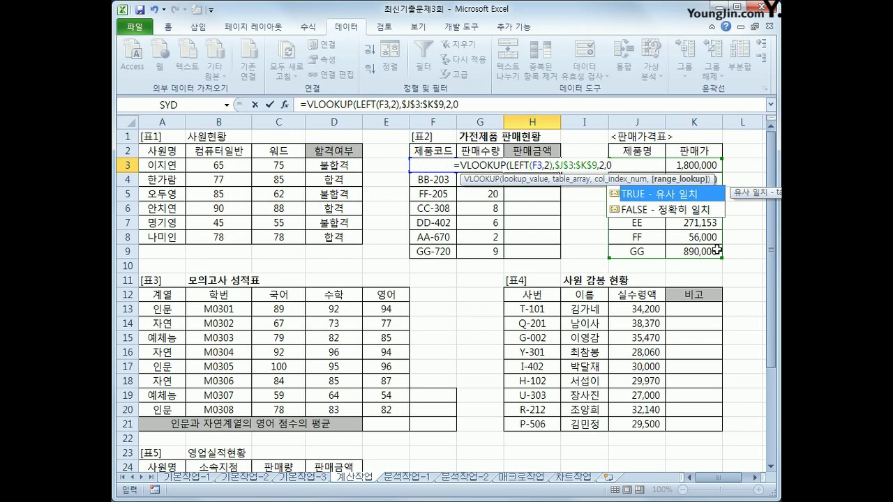
{"action": "type", "text": ")"}
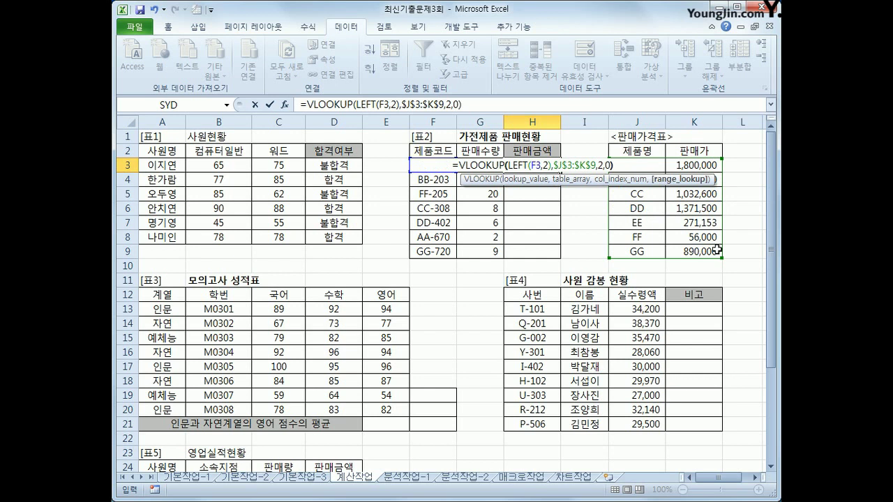
{"action": "key", "text": "Return"}
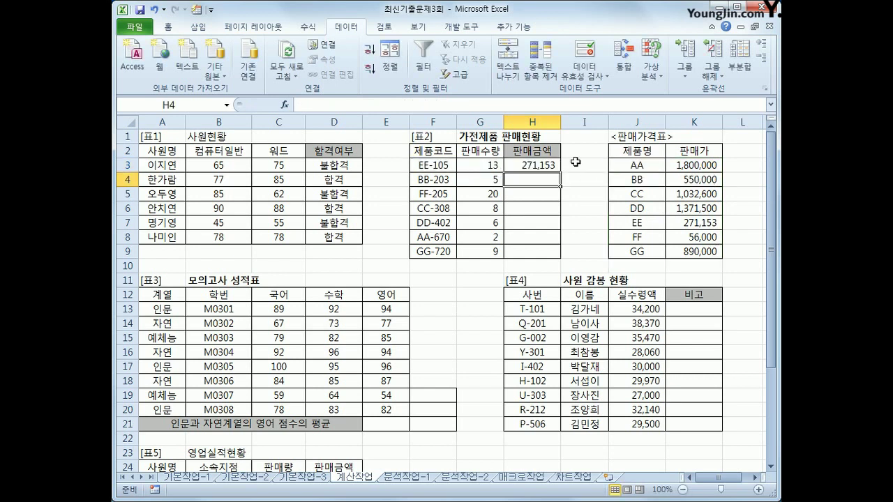
{"action": "left_click", "coordinate": [541, 167]}
{"action": "left_click_drag", "start_coordinate": [560, 178], "coordinate": [552, 255]}
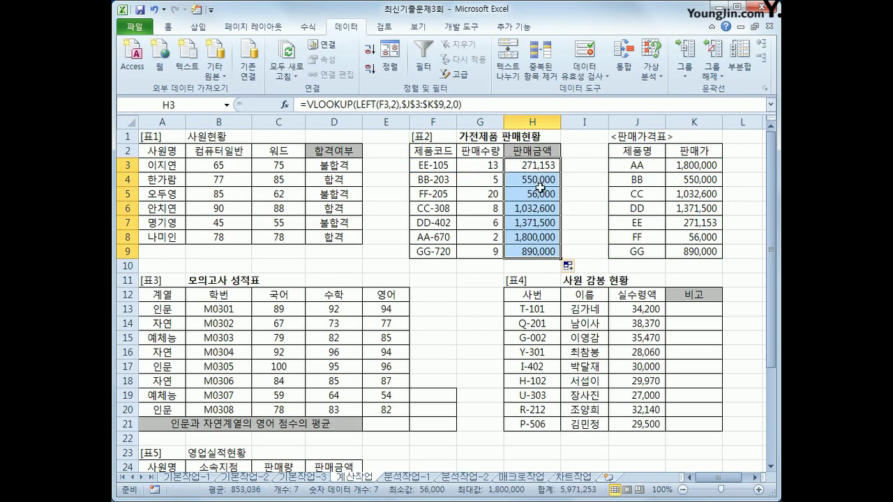
Step: Extend the H3 formula with *G3 to multiply by 판매수량, and refill it down through H9
{"action": "left_click", "coordinate": [530, 165]}
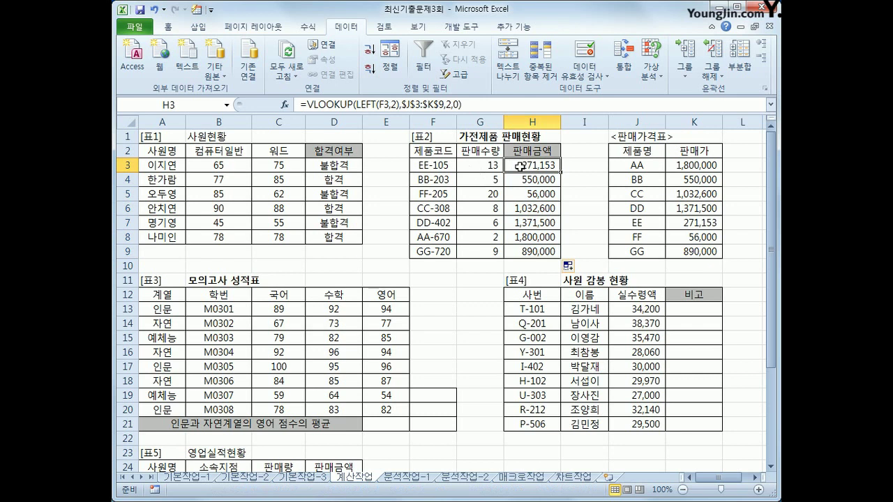
{"action": "left_click", "coordinate": [483, 106]}
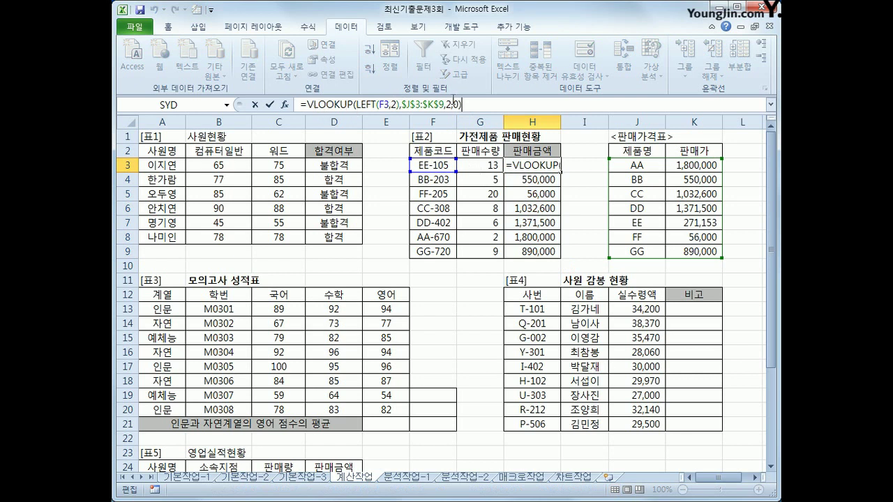
{"action": "type", "text": "*"}
{"action": "left_click", "coordinate": [474, 166]}
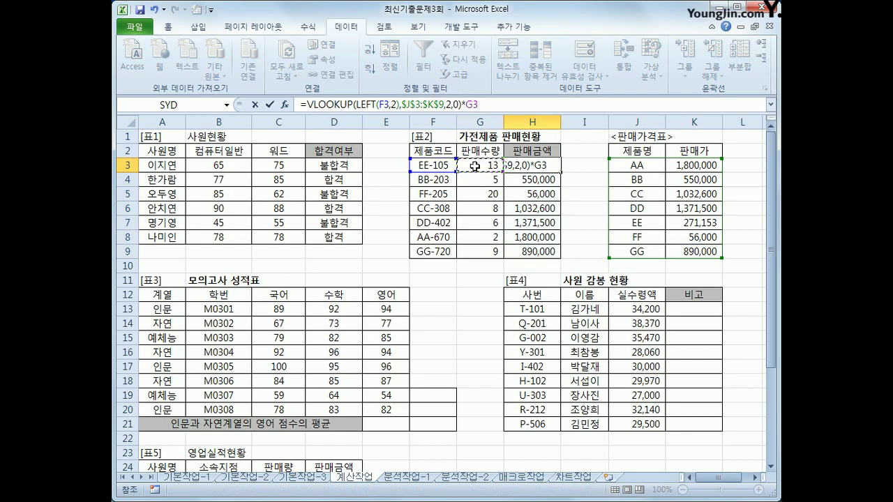
{"action": "key", "text": "Return"}
{"action": "left_click", "coordinate": [524, 166]}
{"action": "left_click_drag", "start_coordinate": [560, 173], "coordinate": [562, 256]}
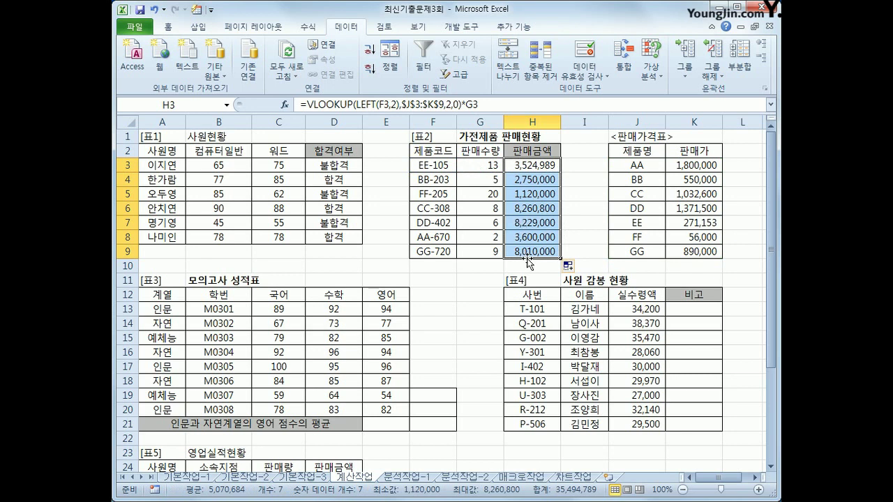
{"action": "left_click", "coordinate": [530, 251]}
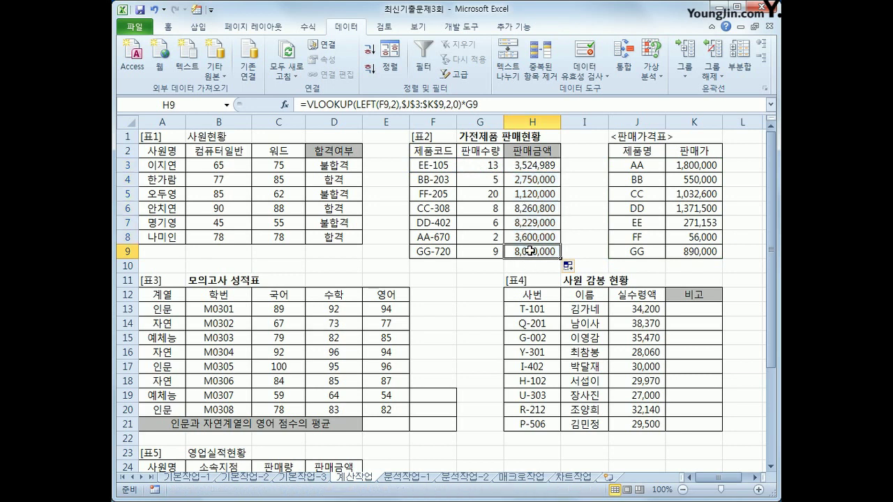
Step: Build the 표3 criteria range by copying 계열, 인문 and 자연 from A12:A14 to F19:F21
{"action": "left_click", "coordinate": [401, 425]}
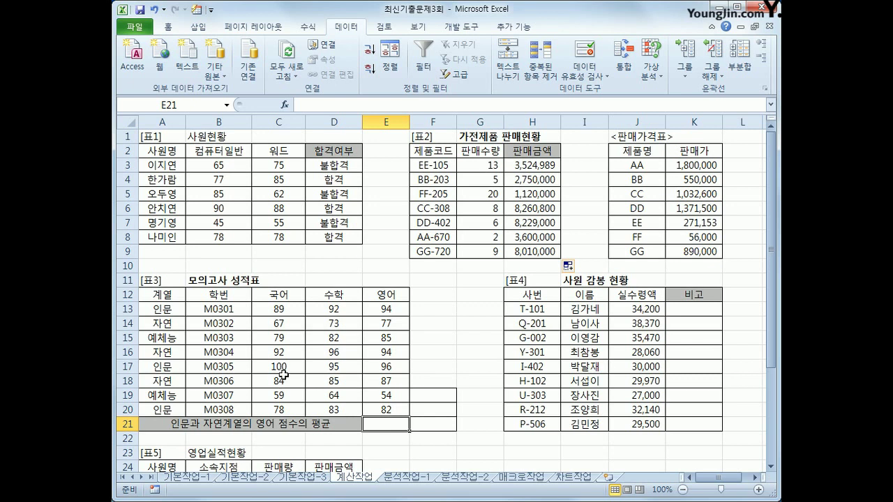
{"action": "left_click_drag", "start_coordinate": [167, 310], "coordinate": [167, 412]}
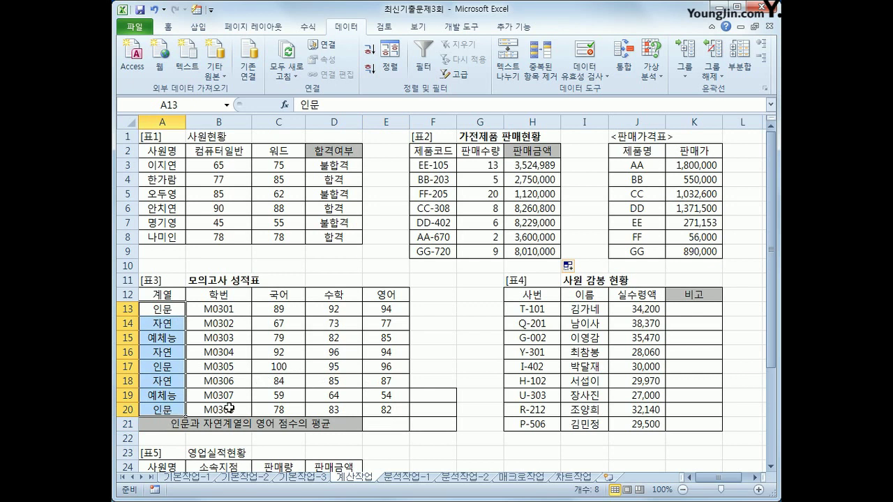
{"action": "left_click", "coordinate": [396, 421]}
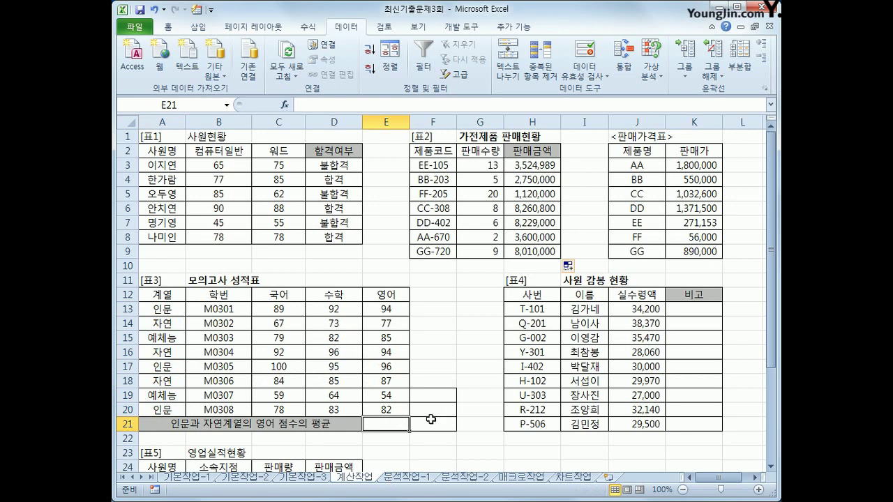
{"action": "left_click_drag", "start_coordinate": [436, 396], "coordinate": [437, 418]}
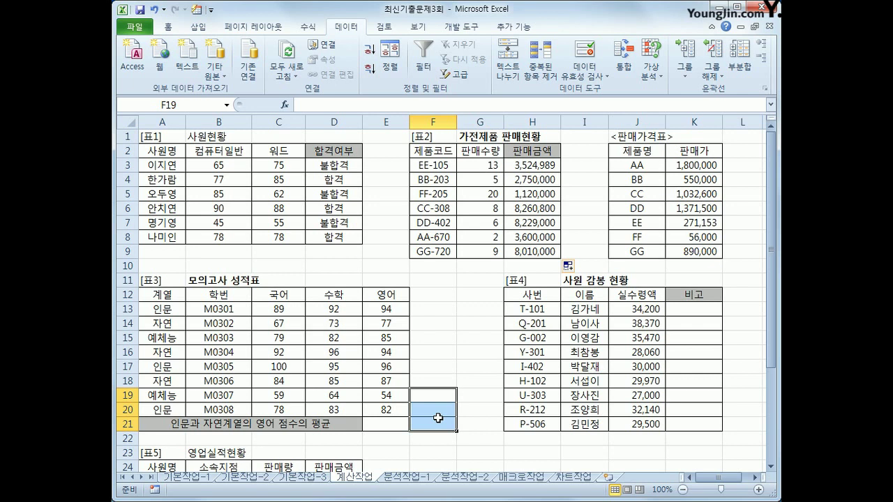
{"action": "left_click", "coordinate": [440, 399]}
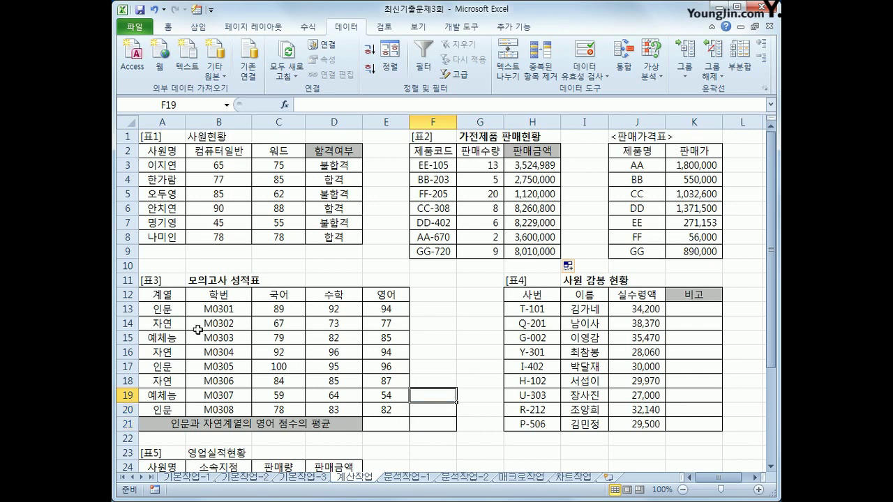
{"action": "left_click", "coordinate": [172, 296]}
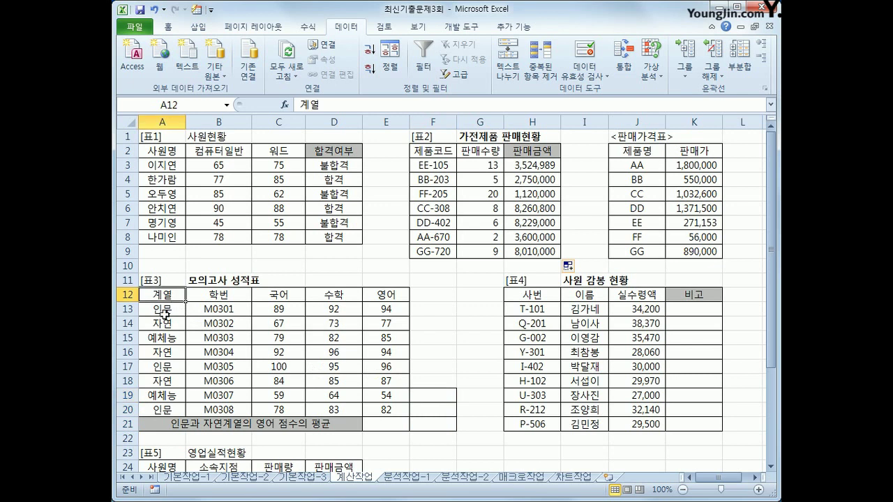
{"action": "left_click", "coordinate": [164, 312], "text": "ctrl"}
{"action": "left_click", "coordinate": [167, 324], "text": "ctrl"}
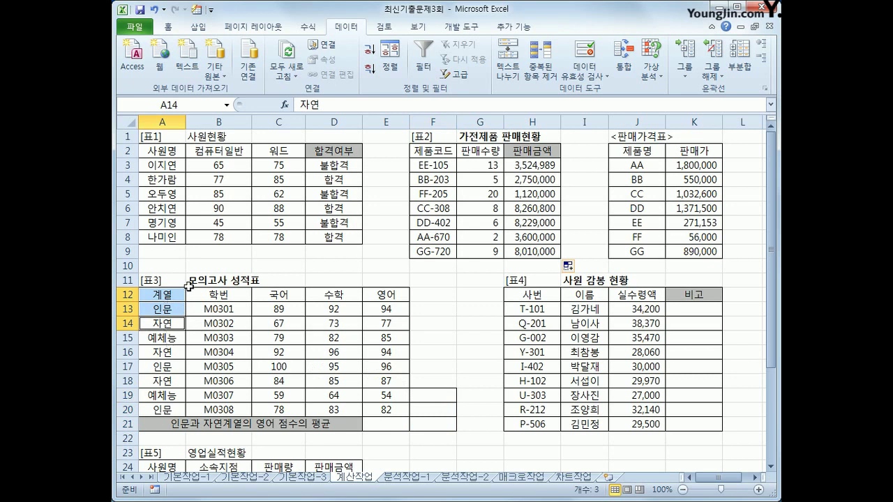
{"action": "key", "text": "ctrl+c"}
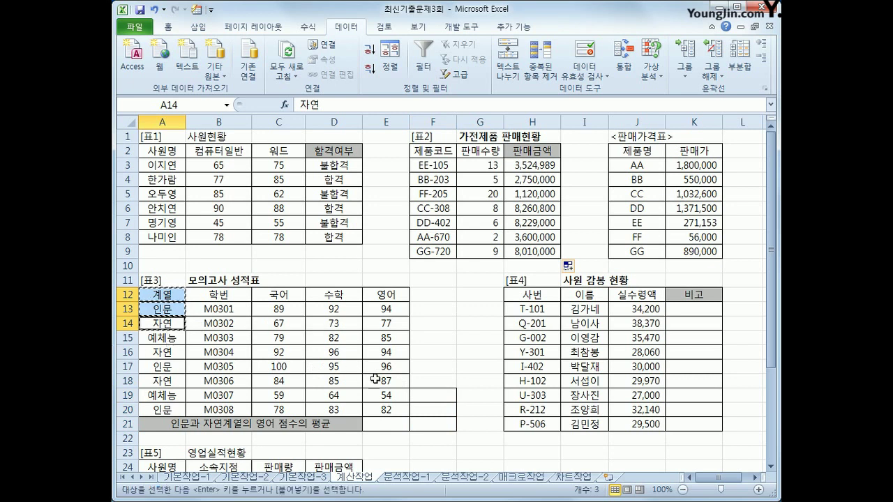
{"action": "left_click", "coordinate": [430, 398]}
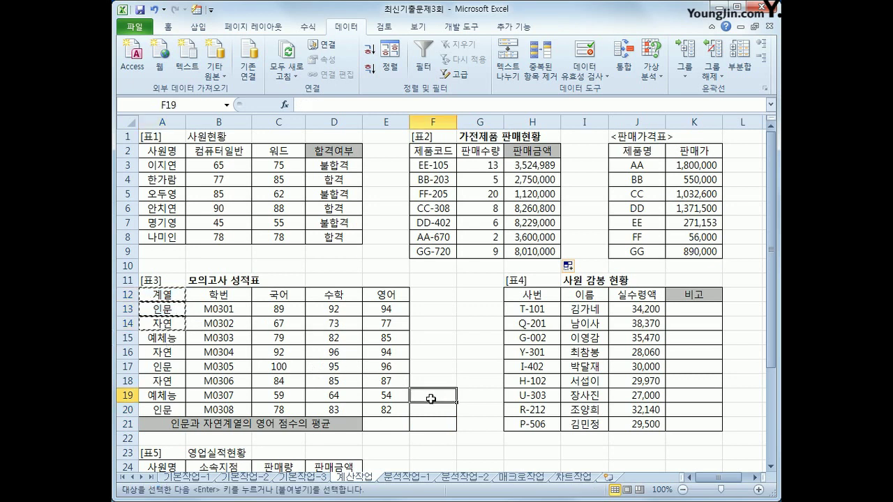
{"action": "key", "text": "ctrl+v"}
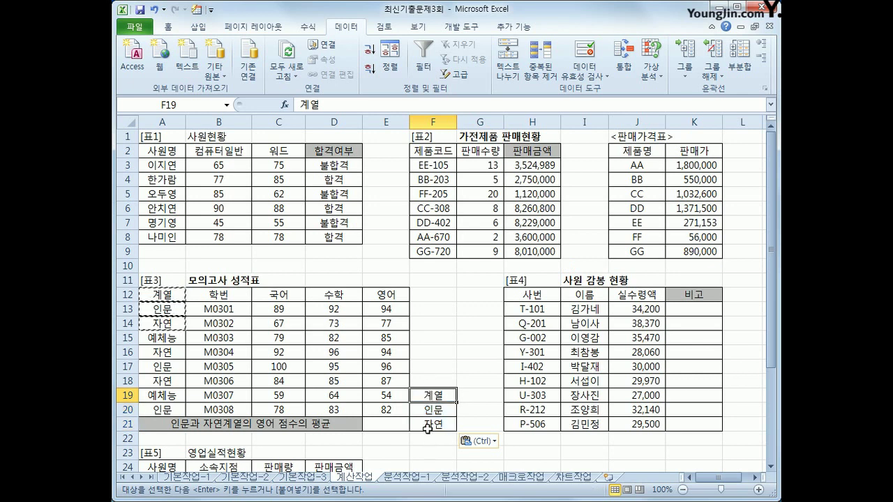
Step: Begin a DAVERAGE formula in E21 with the 표3 table A12:E20 as its database
{"action": "left_click", "coordinate": [399, 427]}
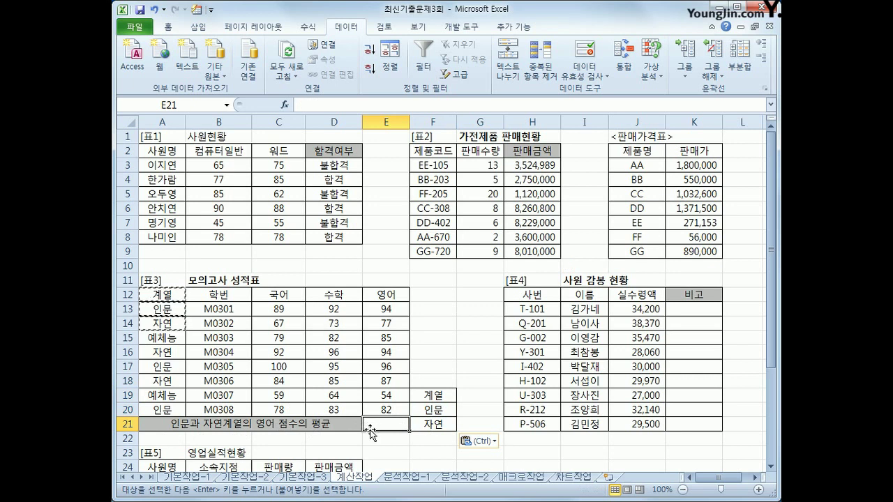
{"action": "type", "text": "=D"}
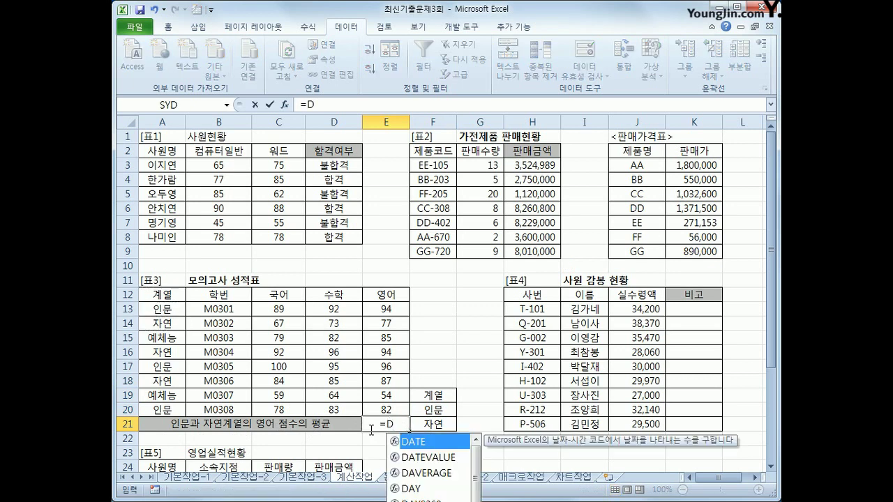
{"action": "type", "text": "A"}
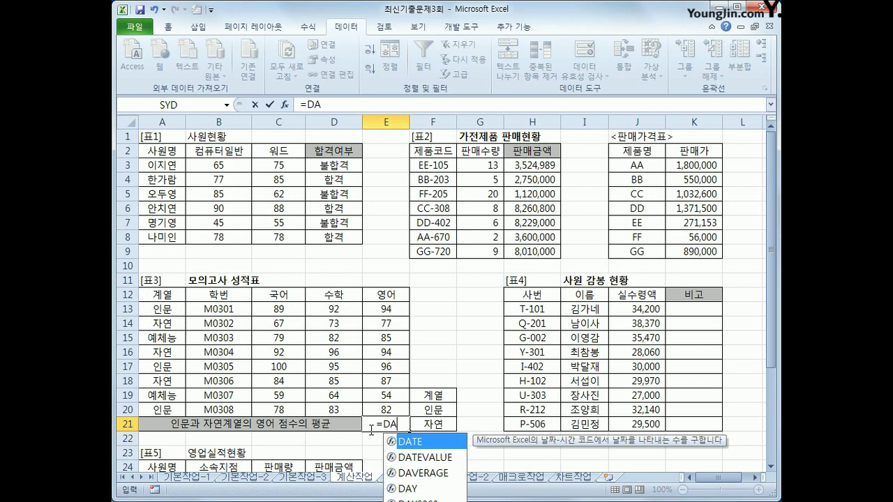
{"action": "type", "text": "V"}
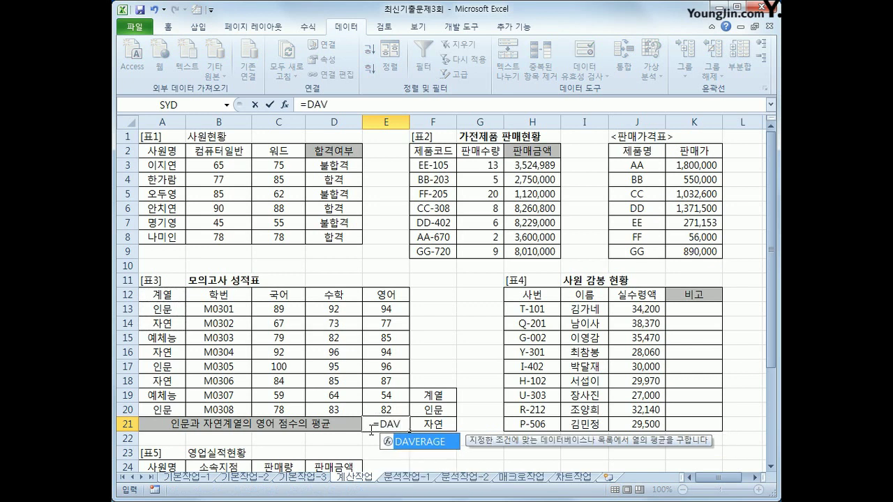
{"action": "key", "text": "Tab"}
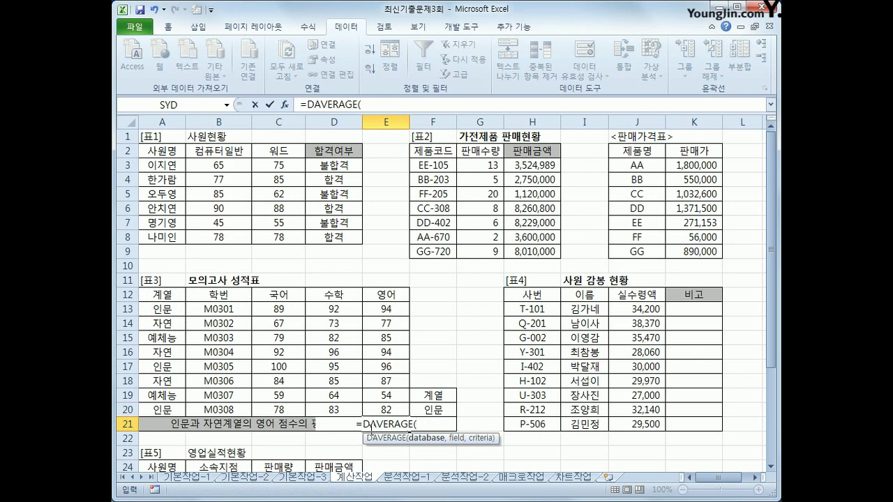
{"action": "left_click", "coordinate": [163, 294]}
{"action": "left_click_drag", "start_coordinate": [162, 294], "coordinate": [391, 405]}
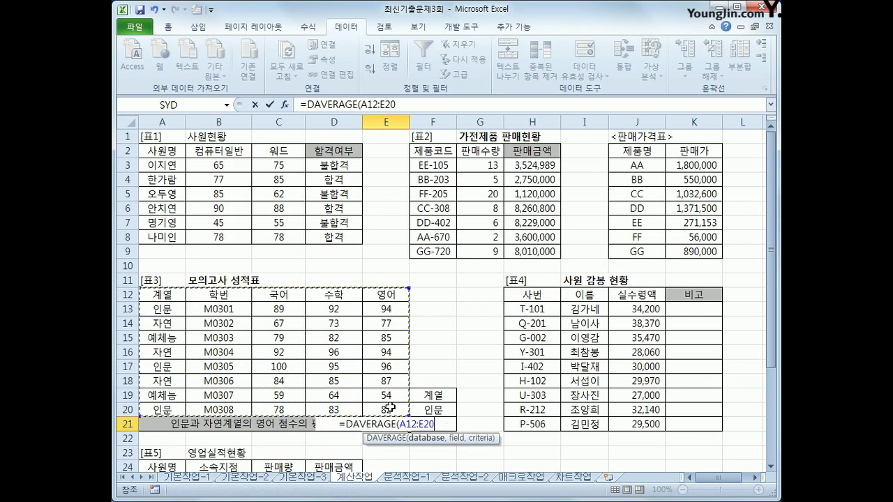
{"action": "type", "text": ","}
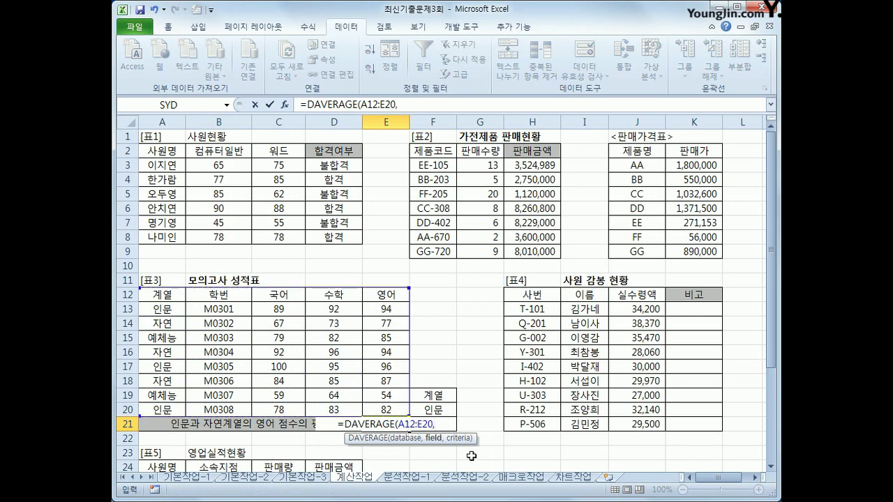
Step: Complete the E21 DAVERAGE with the 영어 header E12 as field and F19:F21 as criteria
{"action": "left_click", "coordinate": [386, 299]}
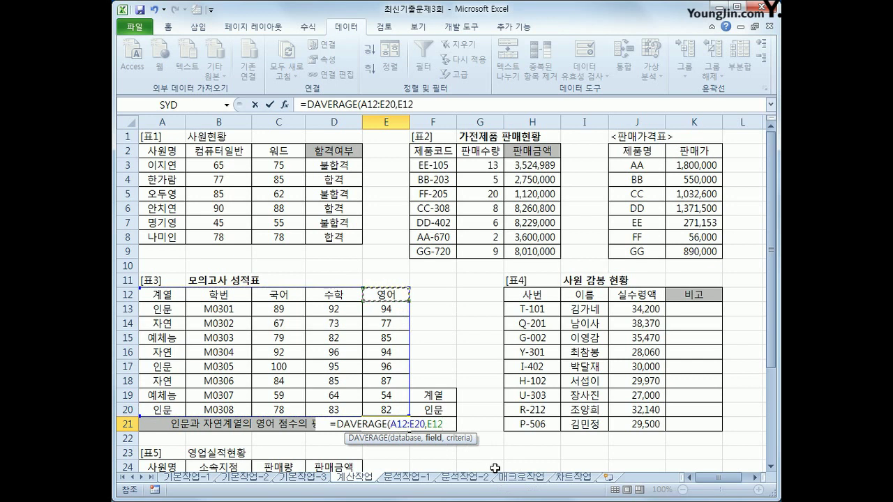
{"action": "type", "text": ","}
{"action": "mouse_move", "coordinate": [447, 395]}
{"action": "left_mouse_down"}
{"action": "mouse_move", "coordinate": [443, 426]}
{"action": "mouse_move", "coordinate": [442, 412]}
{"action": "left_mouse_up"}
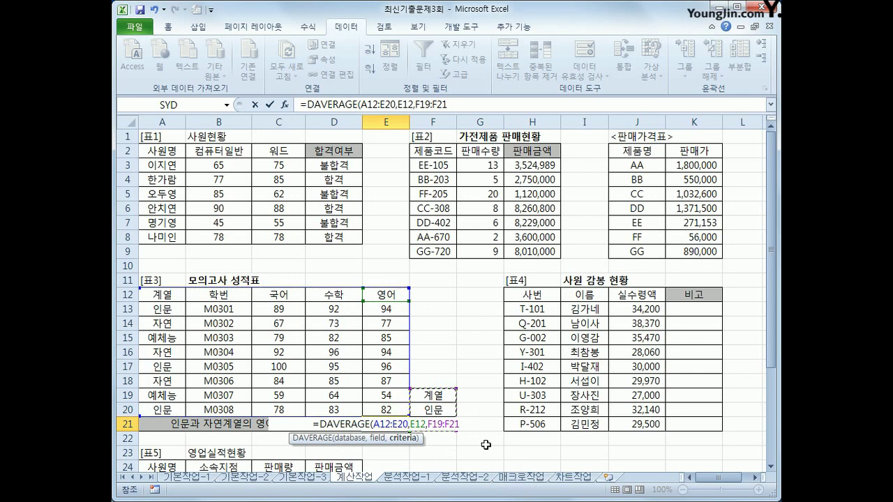
{"action": "type", "text": ")"}
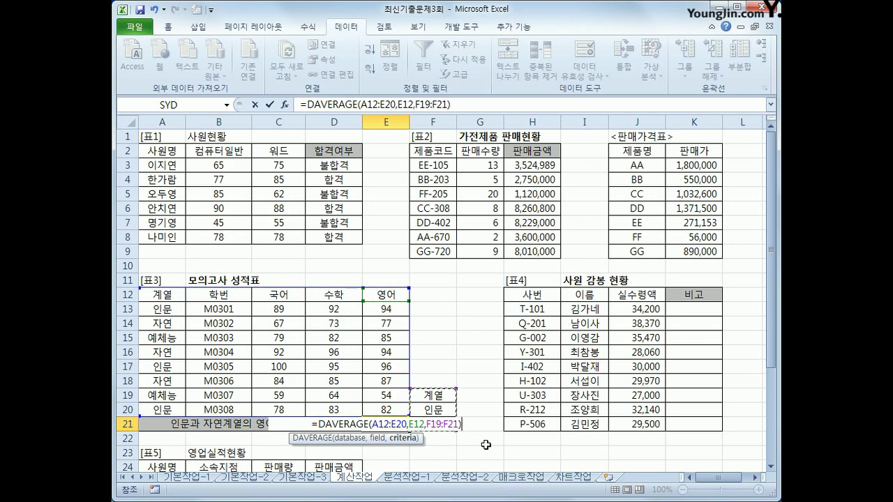
{"action": "key", "text": "Return"}
{"action": "key", "text": "Up"}
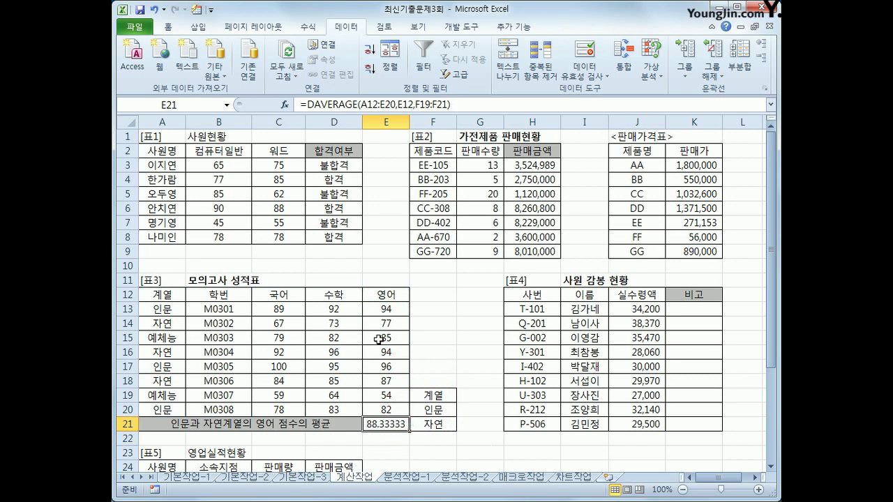
Step: Check the average of the 영어 scores in the 인문 and 자연 rows by selecting only those cells
{"action": "left_click", "coordinate": [381, 307]}
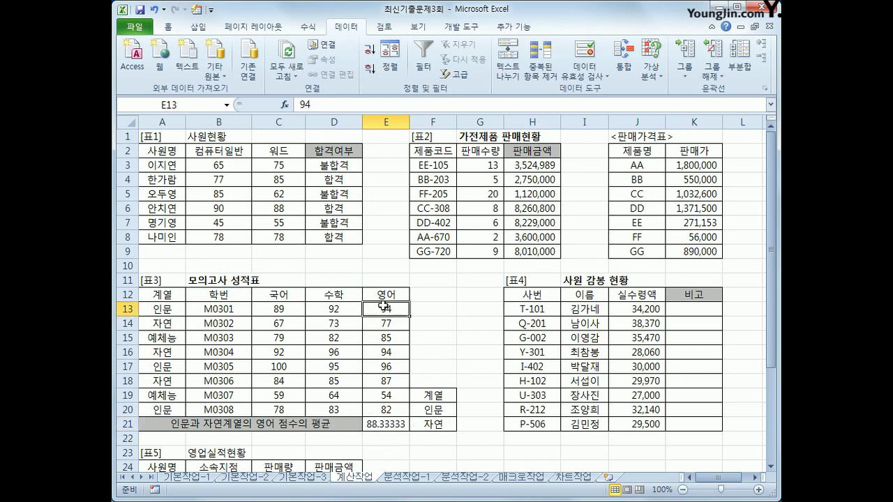
{"action": "left_click", "coordinate": [385, 323], "text": "ctrl"}
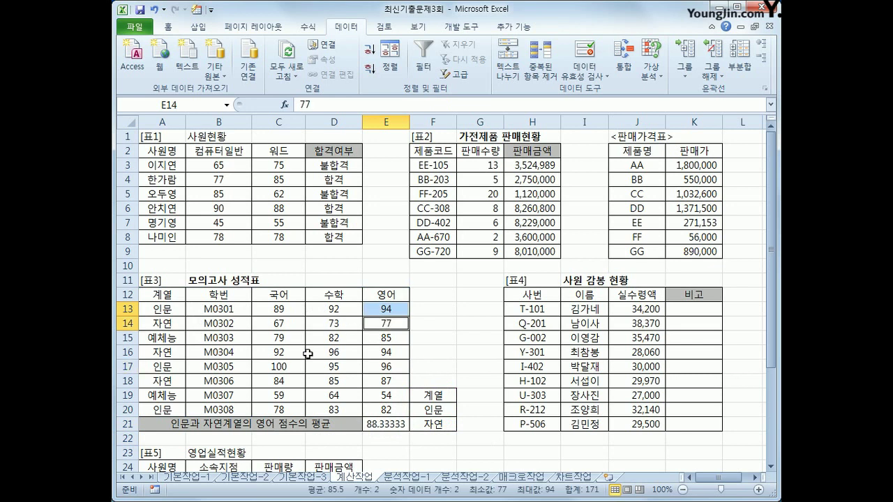
{"action": "left_click", "coordinate": [385, 351], "text": "ctrl"}
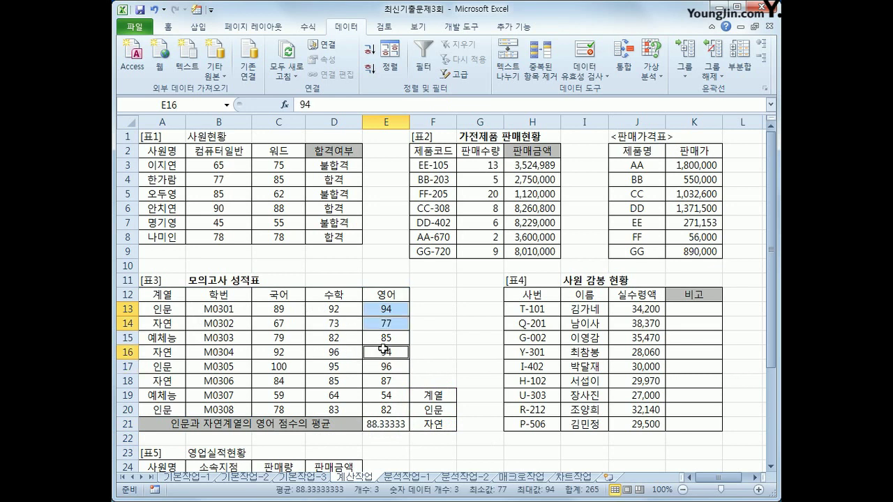
{"action": "left_click", "coordinate": [381, 367], "text": "ctrl"}
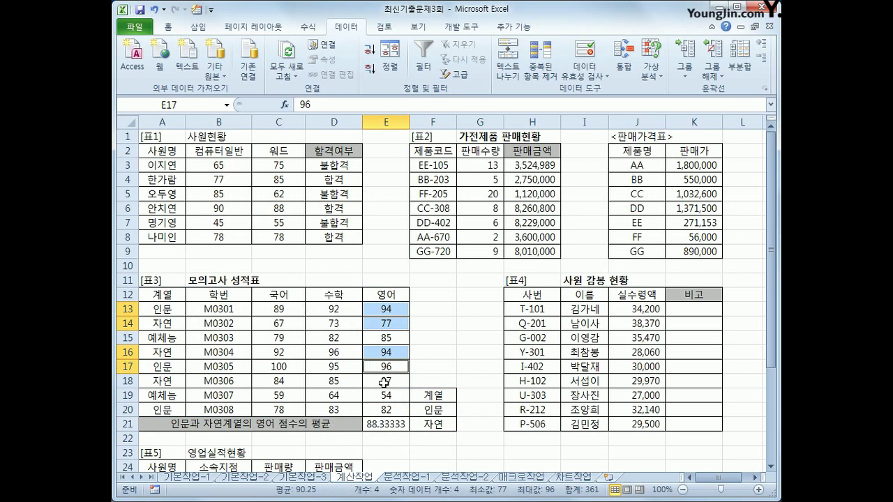
{"action": "left_click", "coordinate": [385, 381], "text": "ctrl"}
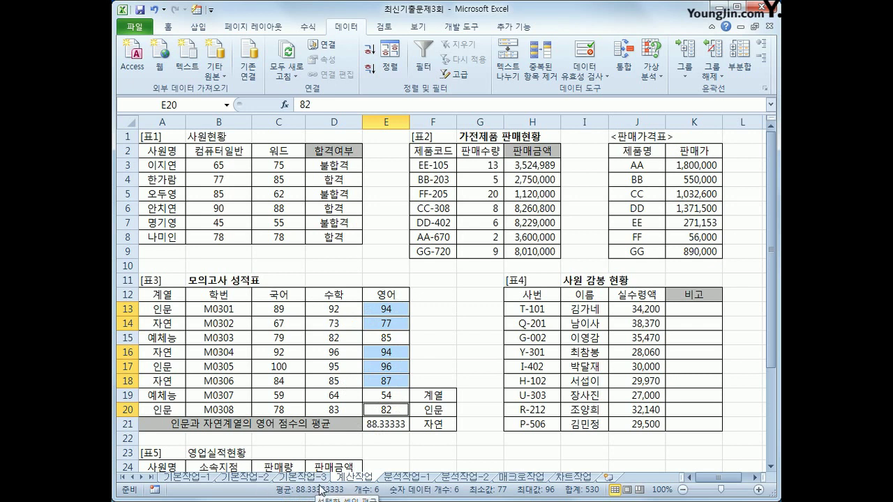
Step: Wrap the E21 formula in ROUND with 2 decimal places: =ROUND(DAVERAGE(A12:E20,E12,F19:F21),2)
{"action": "left_click", "coordinate": [385, 424]}
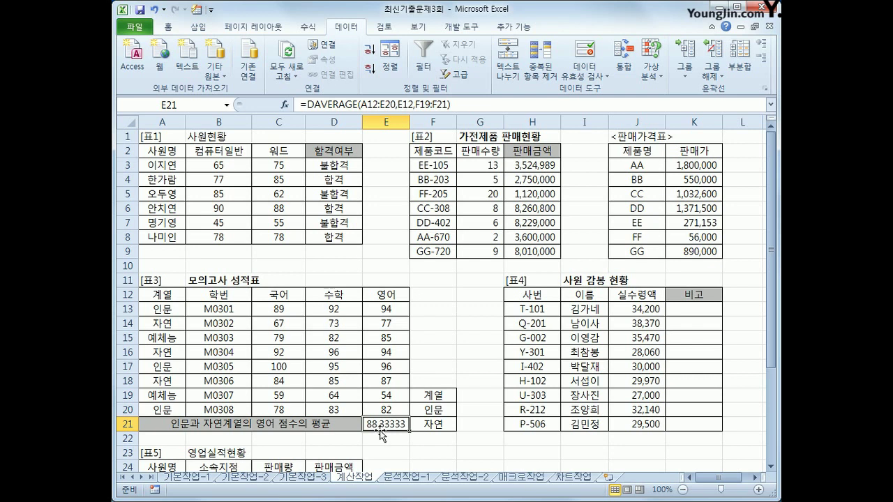
{"action": "left_click", "coordinate": [302, 105]}
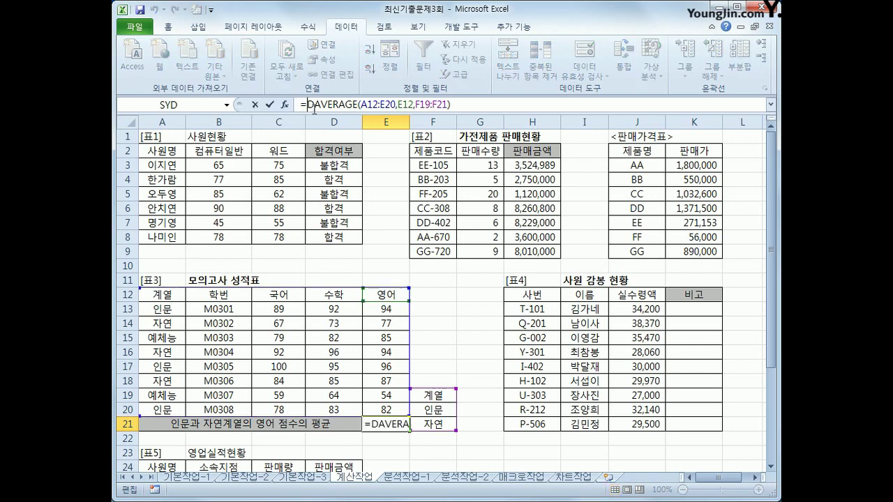
{"action": "type", "text": "~"}
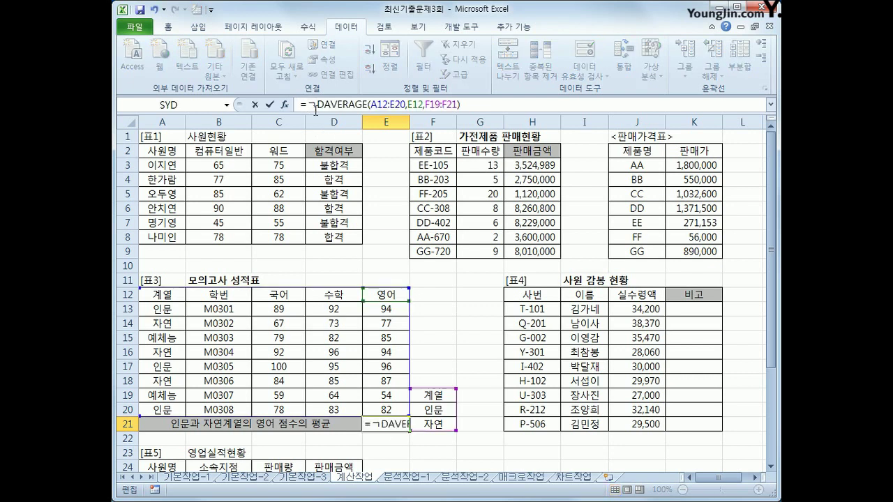
{"action": "key", "text": "BackSpace"}
{"action": "type", "text": "ROUND("}
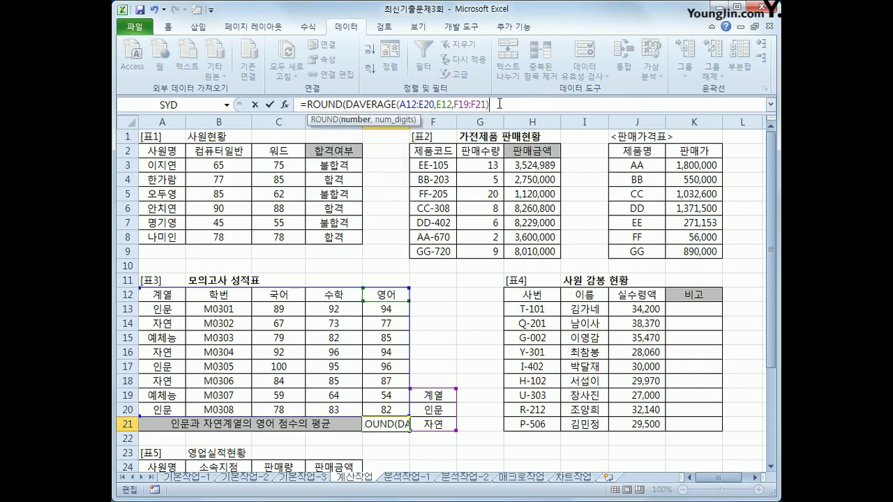
{"action": "left_click", "coordinate": [500, 103]}
{"action": "type", "text": ",2)"}
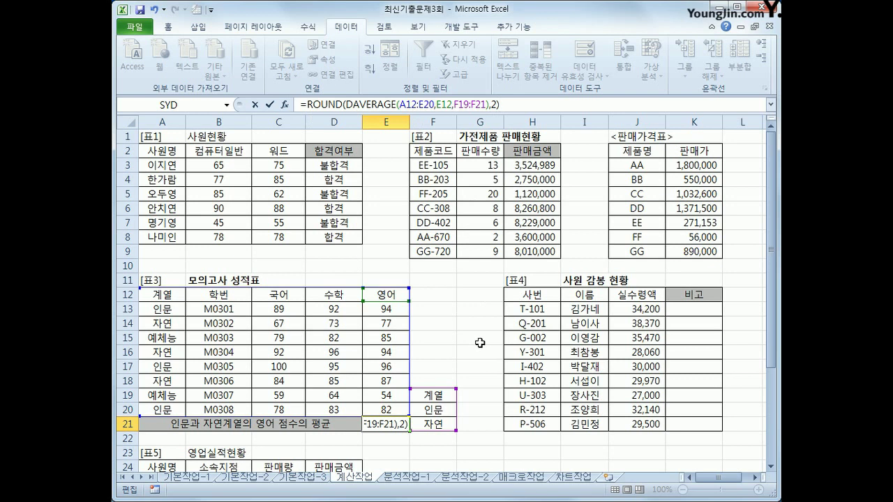
{"action": "key", "text": "Return"}
{"action": "left_click", "coordinate": [388, 421]}
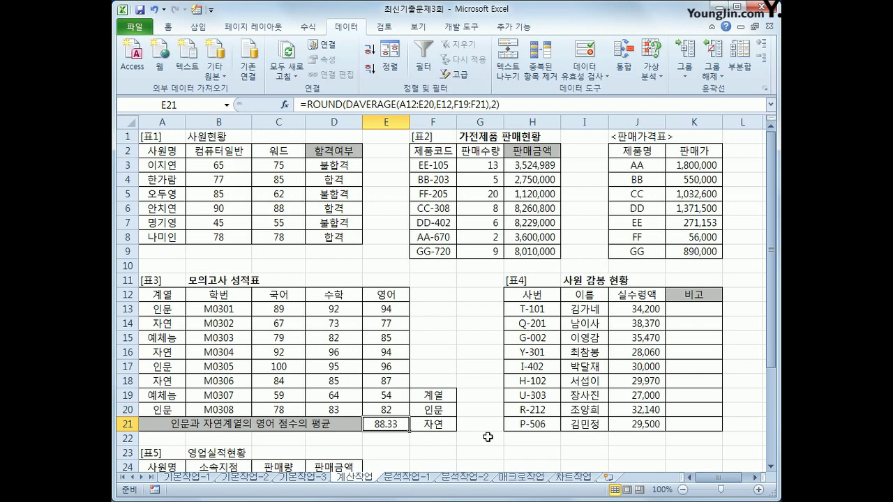
{"action": "left_click", "coordinate": [434, 410]}
{"action": "left_click", "coordinate": [430, 425]}
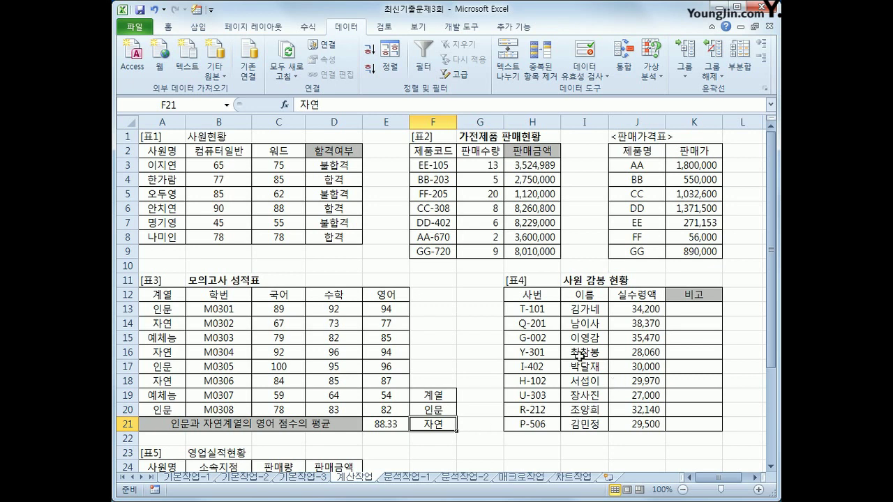
Step: Enter =MID(H13,3,1) in K13 to extract the third character of the 사번, and copy it down to K21
{"action": "left_click_drag", "start_coordinate": [552, 314], "coordinate": [540, 425]}
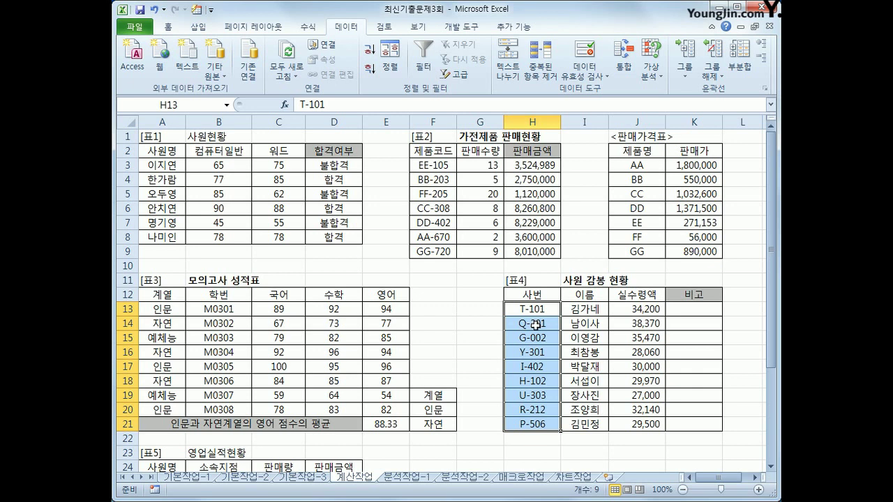
{"action": "left_click_drag", "start_coordinate": [698, 312], "coordinate": [681, 420]}
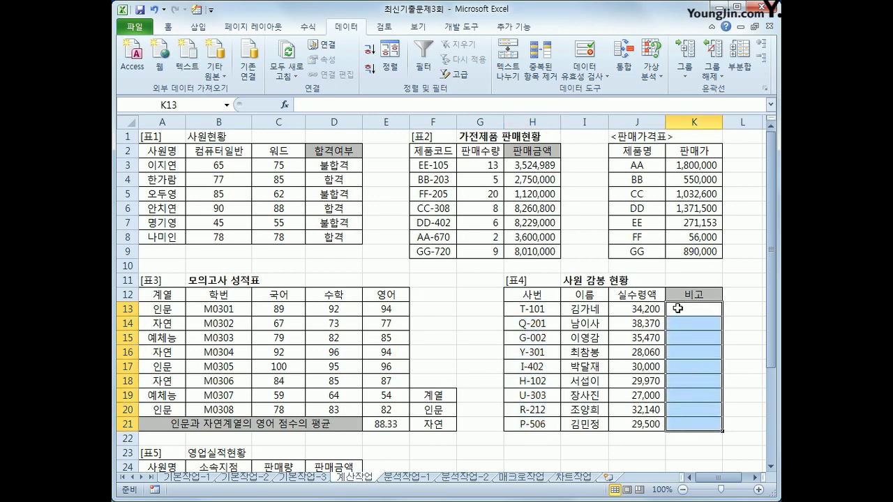
{"action": "left_click", "coordinate": [678, 307]}
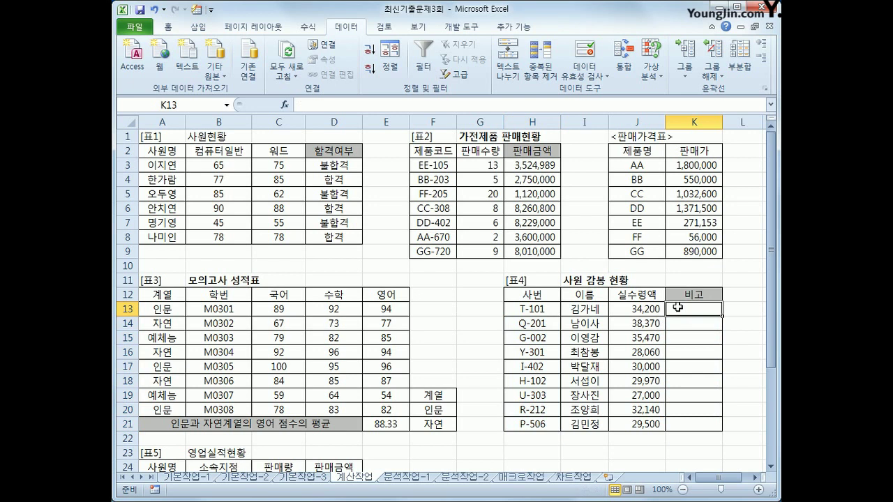
{"action": "type", "text": "=MID("}
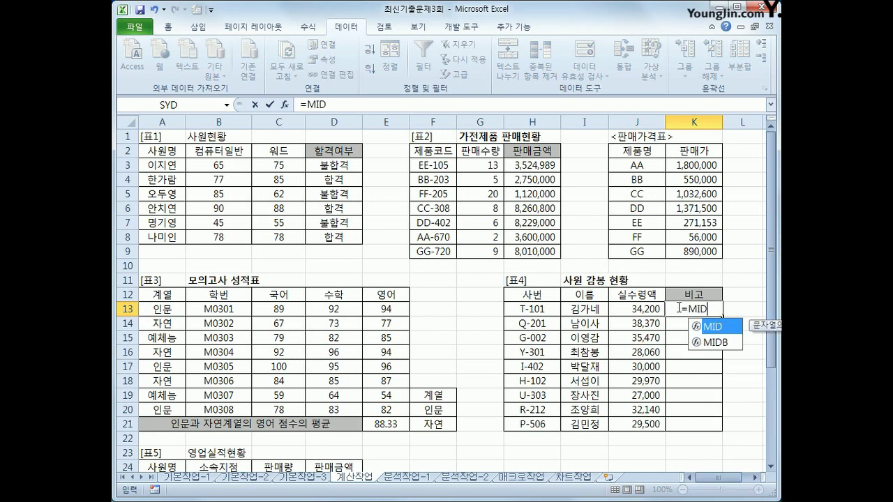
{"action": "left_click", "coordinate": [526, 311]}
{"action": "type", "text": ",3,"}
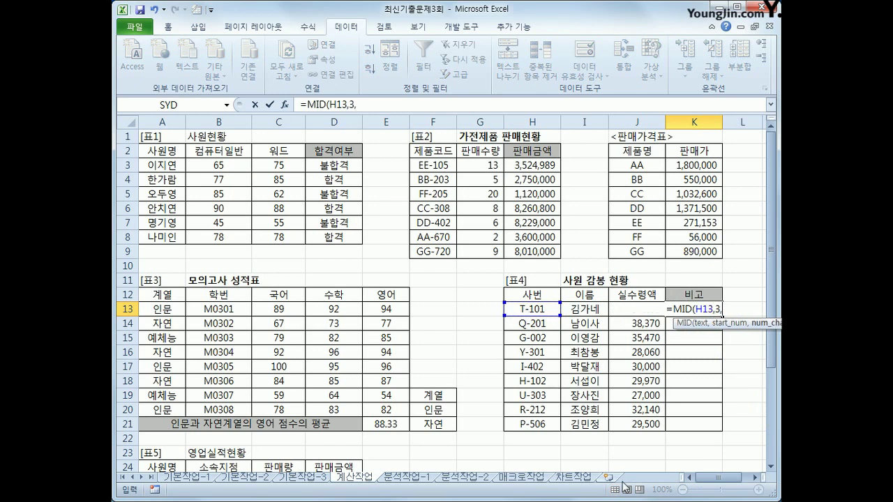
{"action": "type", "text": "1)"}
{"action": "key", "text": "Return"}
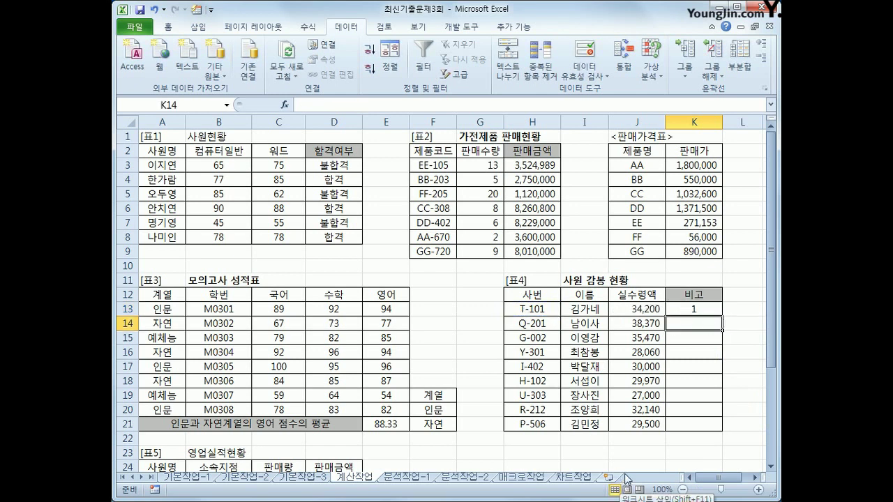
{"action": "left_click", "coordinate": [715, 311]}
{"action": "left_click_drag", "start_coordinate": [723, 317], "coordinate": [720, 432]}
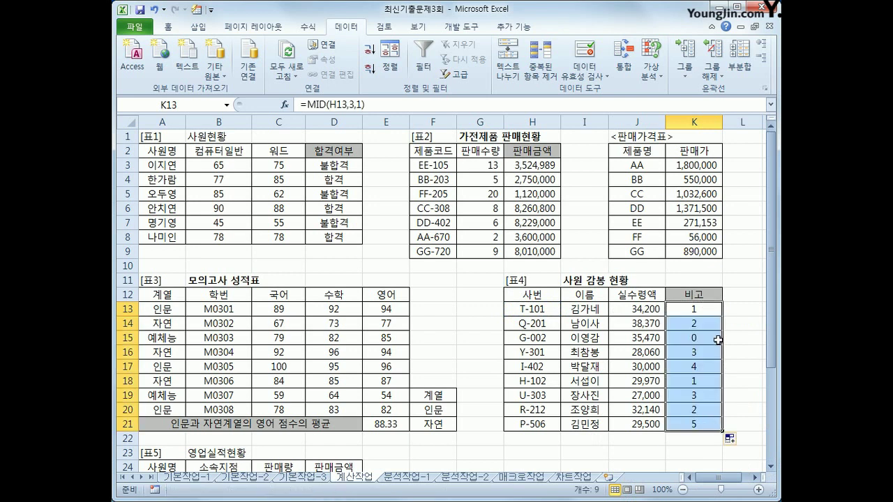
Step: Wrap the MID formula in K13 in a CHOOSE function, with "경리과" as the first value
{"action": "left_click", "coordinate": [712, 308]}
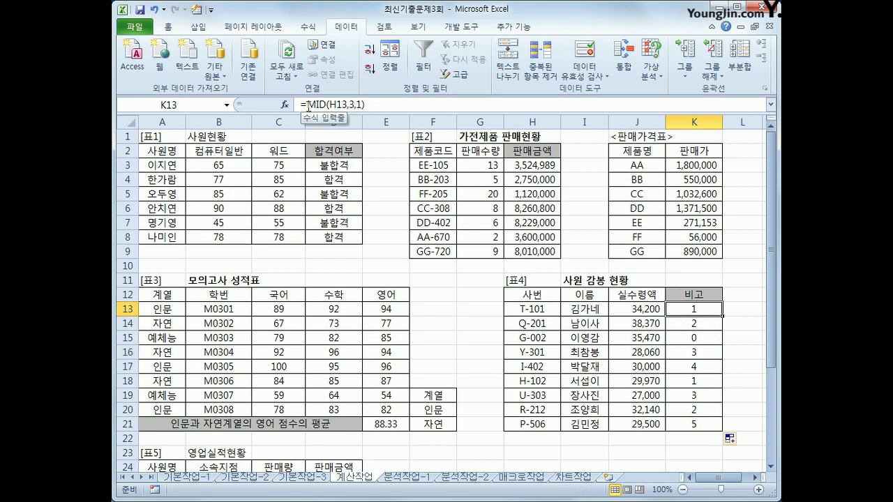
{"action": "left_click", "coordinate": [308, 105]}
{"action": "type", "text": "CHOOSE("}
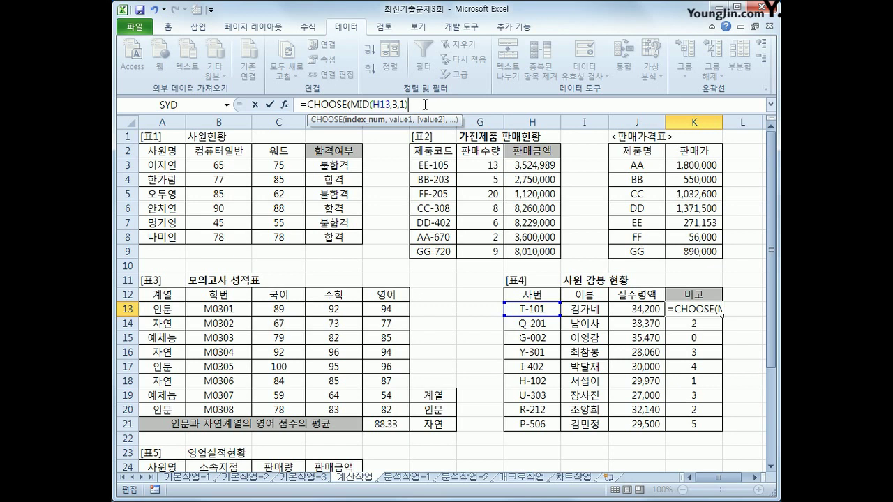
{"action": "type", "text": ",\""}
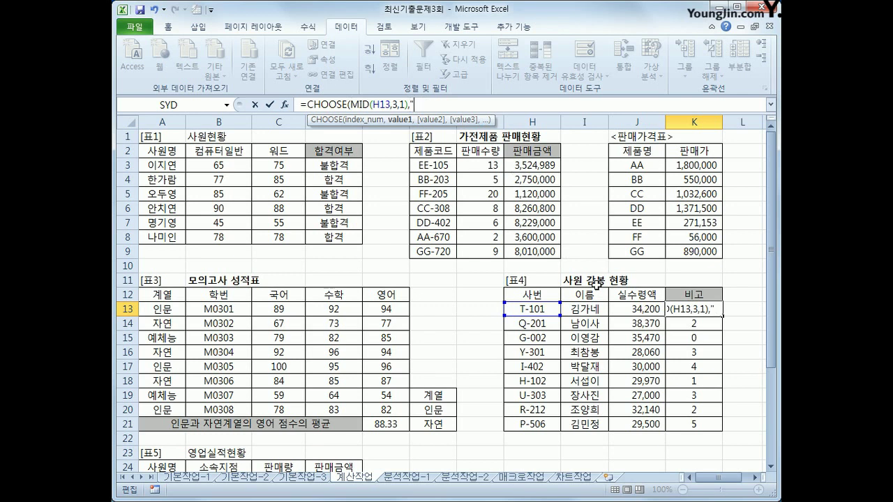
{"action": "type", "text": "rud"}
{"action": "key", "text": "BackSpace"}
{"action": "key", "text": "BackSpace"}
{"action": "key", "text": "BackSpace"}
{"action": "key", "text": "Hangul"}
{"action": "type", "text": "겨ㅇ리과\""}
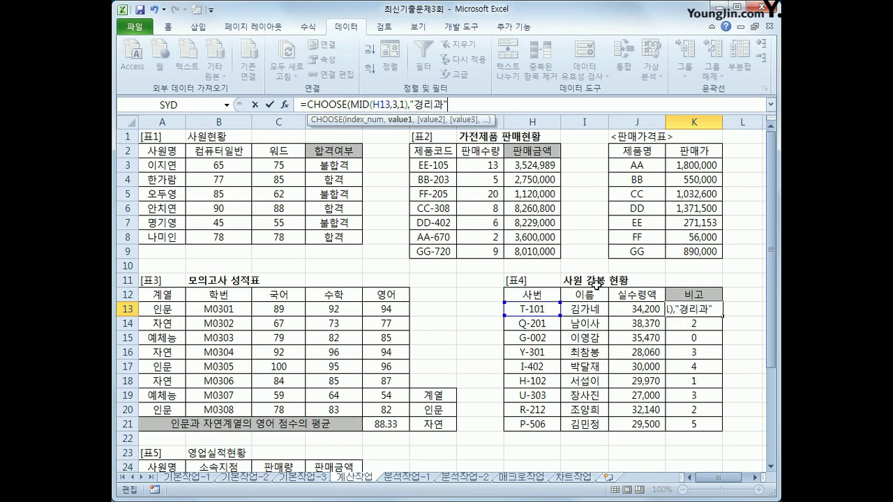
Step: Complete the K13 CHOOSE formula with "인사과" and "총무부" as second and third values, and copy it down to K21
{"action": "type", "text": ",\""}
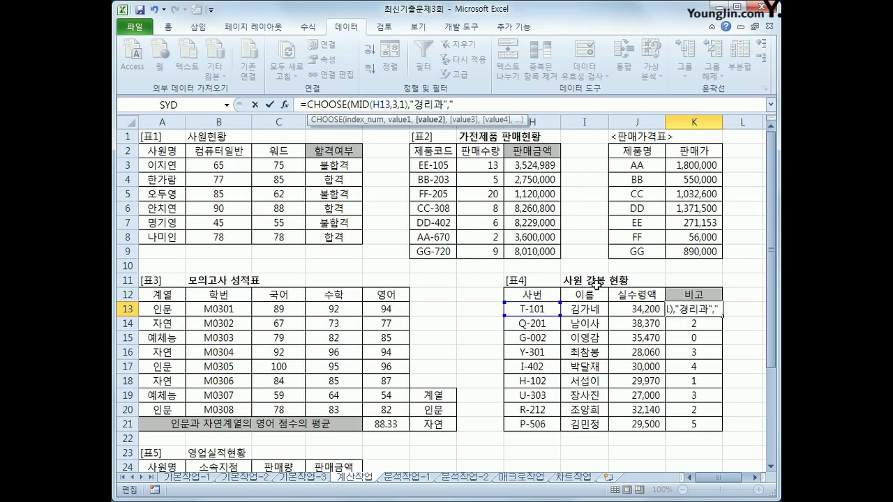
{"action": "type", "text": "ㅇ인사과\",\"ㅗㅇ"}
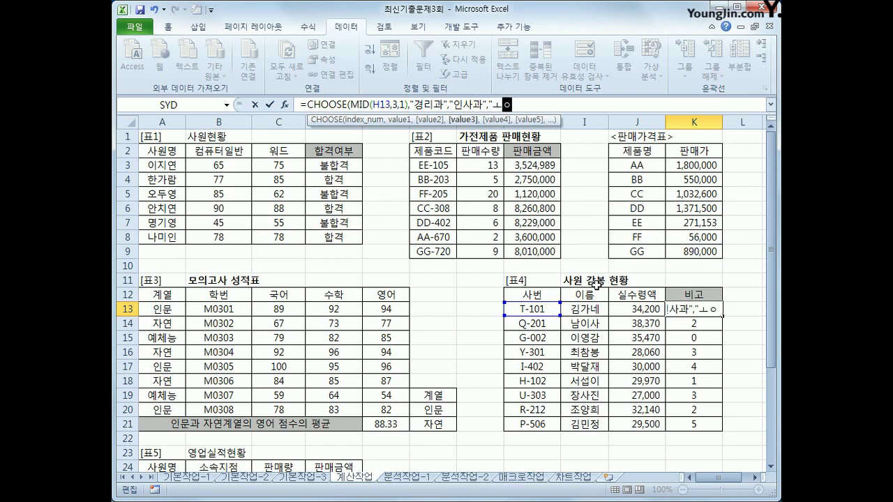
{"action": "type", "text": "총무"}
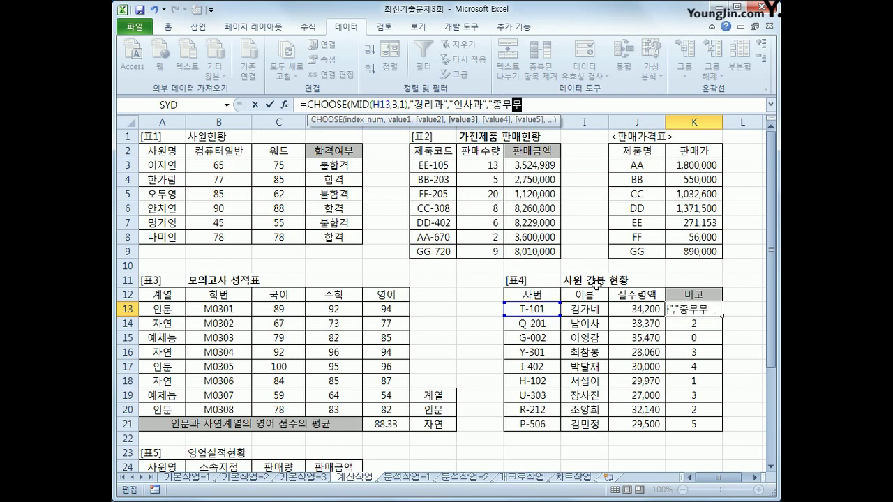
{"action": "type", "text": "부\")"}
{"action": "key", "text": "Return"}
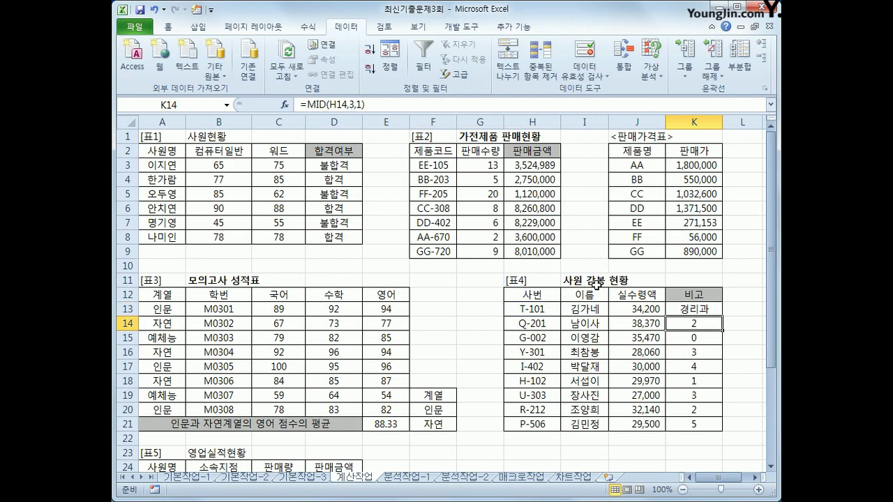
{"action": "left_click", "coordinate": [697, 308]}
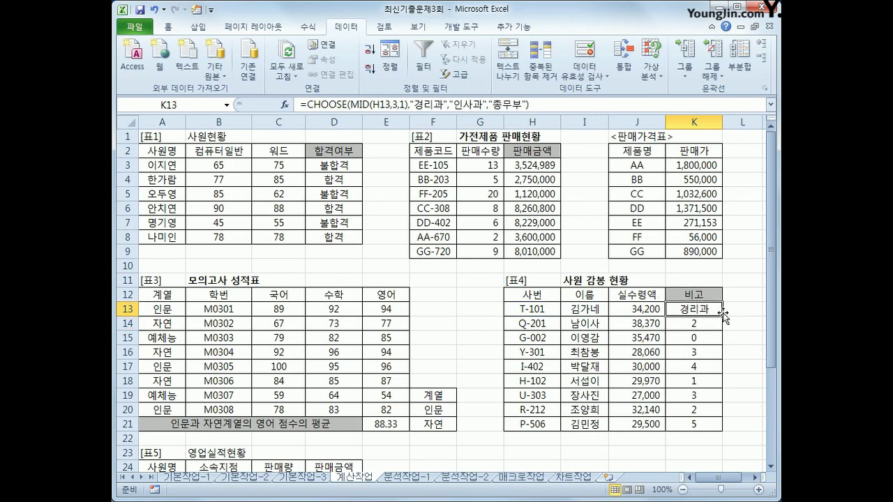
{"action": "left_click_drag", "start_coordinate": [720, 316], "coordinate": [702, 427]}
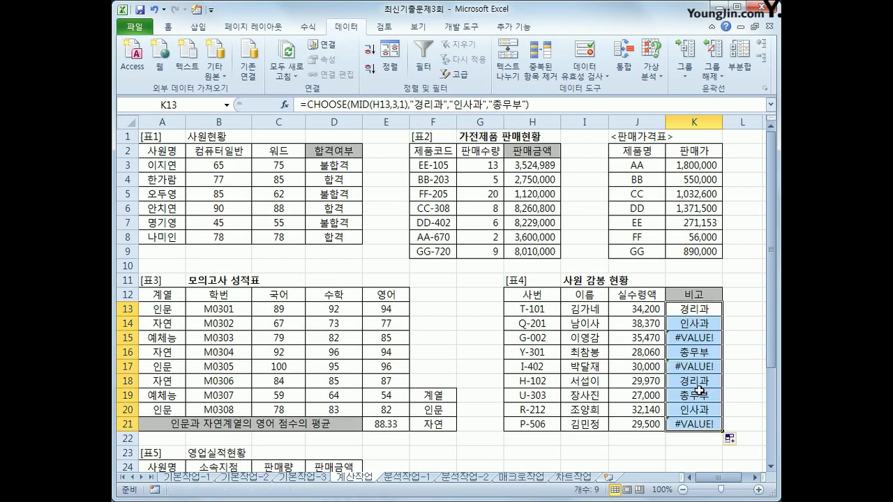
Step: Wrap the K13 CHOOSE formula in IFERROR with "영업부" as the value for errors
{"action": "left_click", "coordinate": [700, 307]}
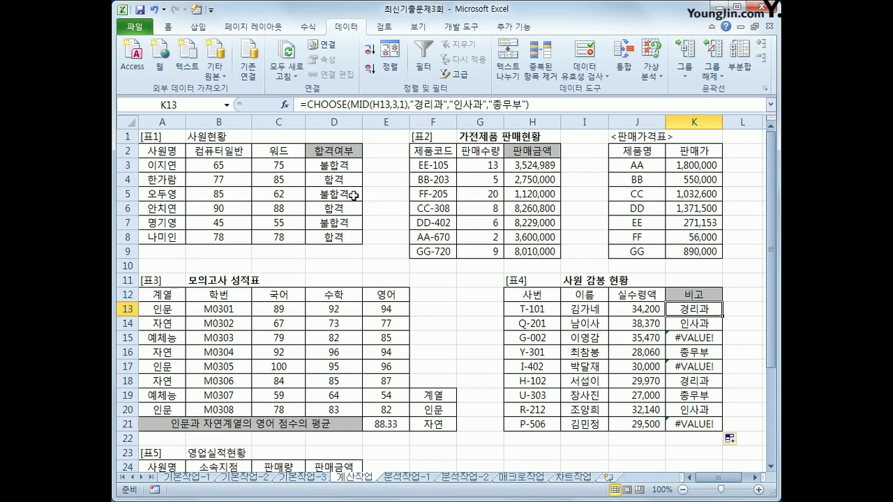
{"action": "left_click", "coordinate": [307, 105]}
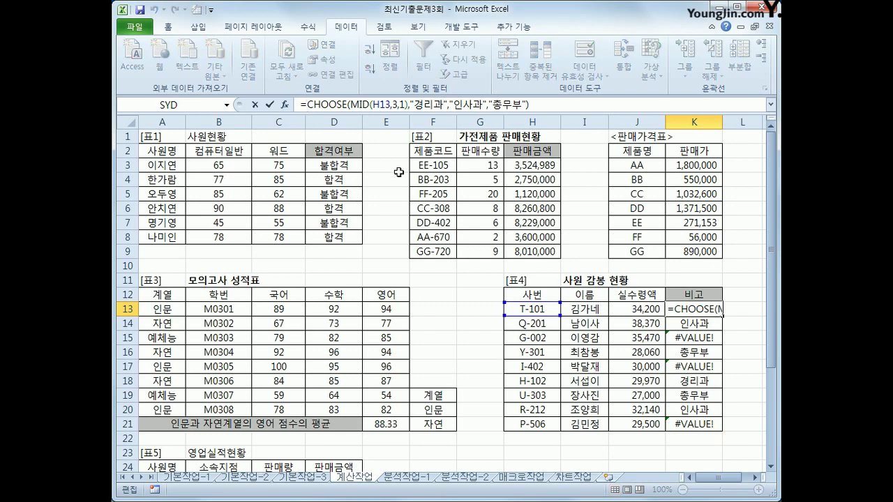
{"action": "type", "text": "IFERROR("}
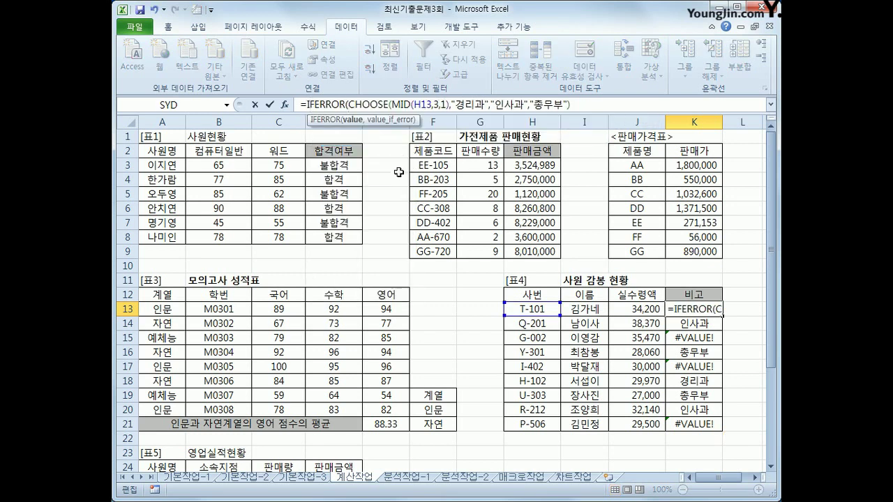
{"action": "left_click", "coordinate": [591, 105]}
{"action": "type", "text": ","}
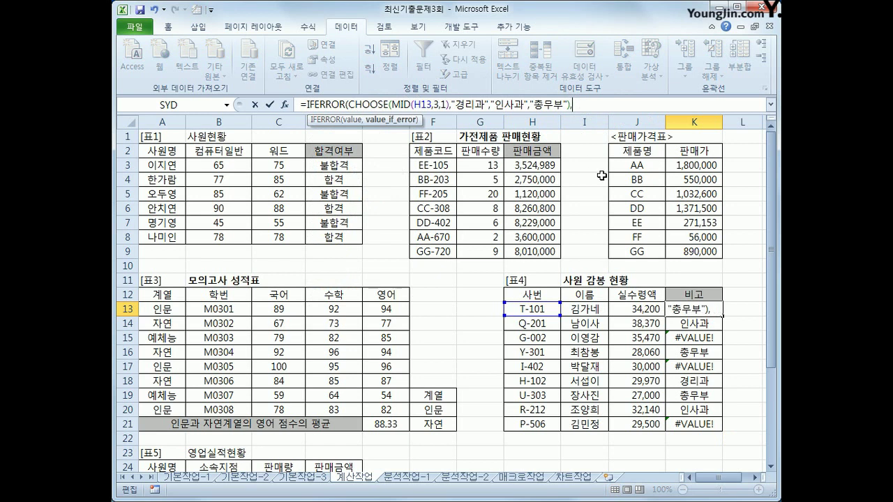
{"action": "type", "text": "\"영업"}
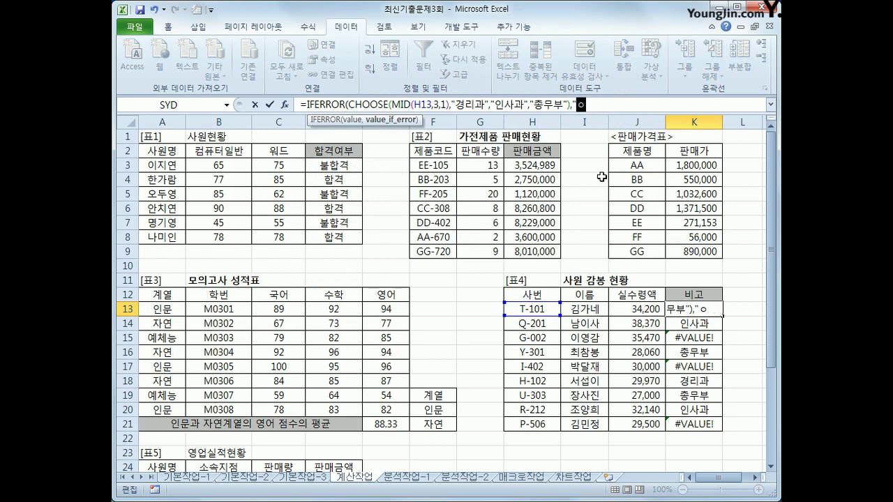
{"action": "type", "text": "부\")"}
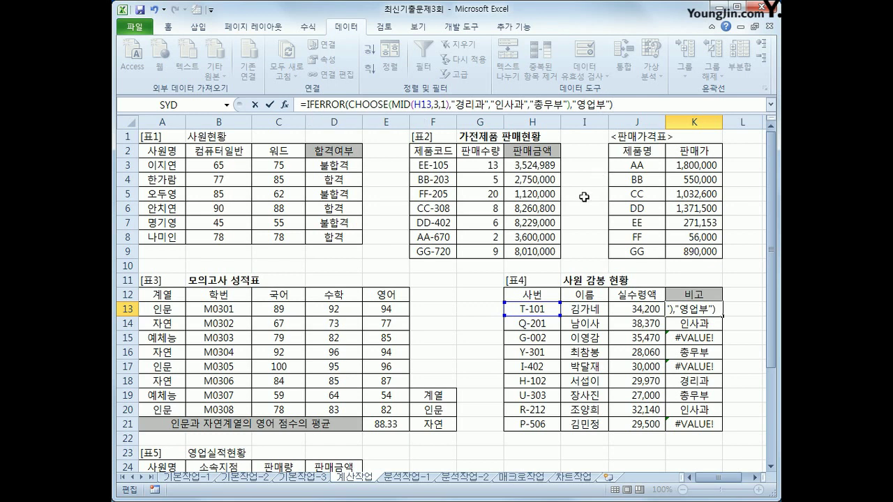
{"action": "key", "text": "Return"}
Step: Copy the K13 IFERROR formula down the 비고 column to K21 and check the copied formulas in several rows
{"action": "left_click", "coordinate": [707, 312]}
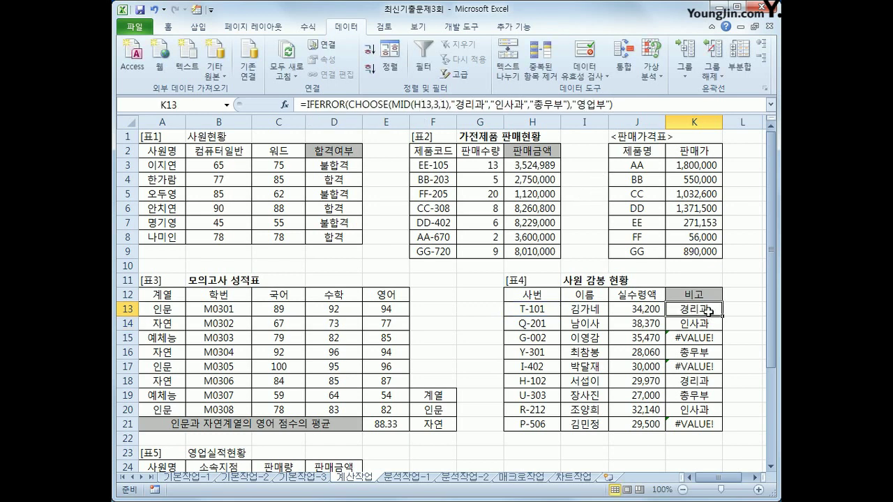
{"action": "left_click_drag", "start_coordinate": [722, 316], "coordinate": [708, 431]}
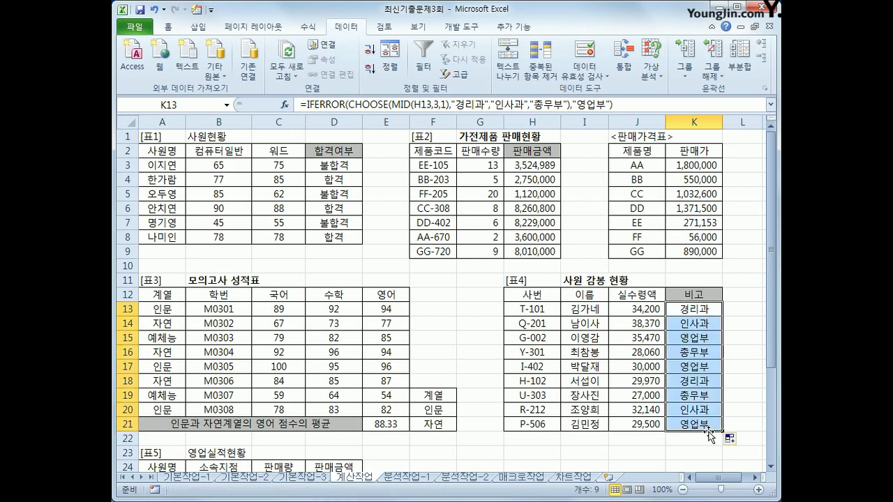
{"action": "left_click", "coordinate": [705, 426]}
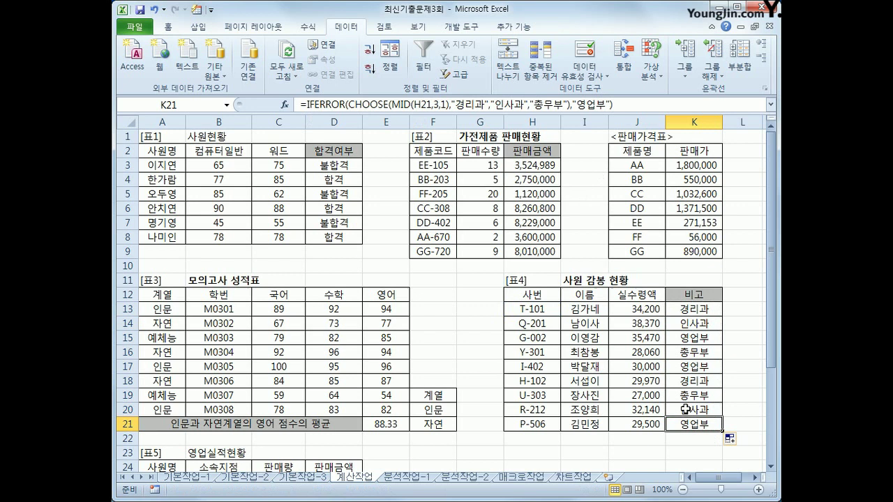
{"action": "left_click", "coordinate": [698, 342]}
{"action": "left_click", "coordinate": [696, 376]}
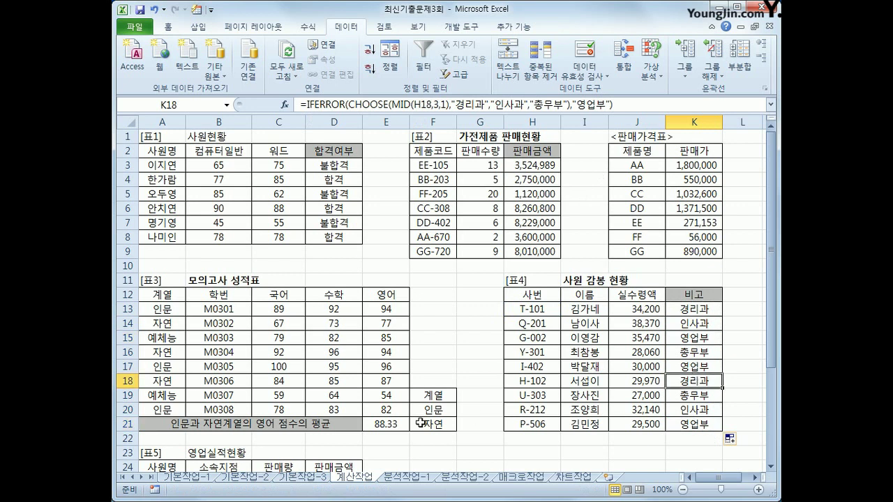
Step: Examine the 소속지점, 판매량 and 판매금액 data in 표5 and its empty total cell D32
{"action": "scroll", "coordinate": [418, 420], "scroll_direction": "down", "scroll_amount": 3}
{"action": "scroll", "coordinate": [418, 420], "scroll_direction": "down", "scroll_amount": 1}
{"action": "left_click", "coordinate": [347, 408]}
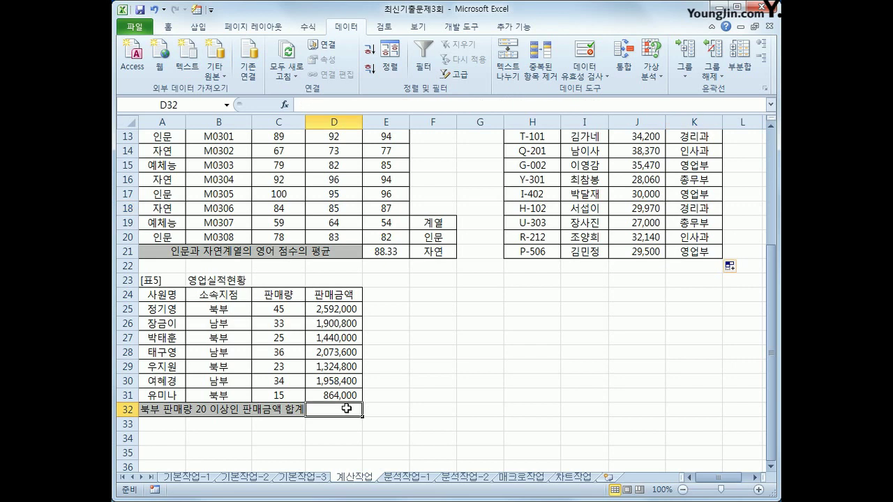
{"action": "left_click_drag", "start_coordinate": [221, 297], "coordinate": [224, 309]}
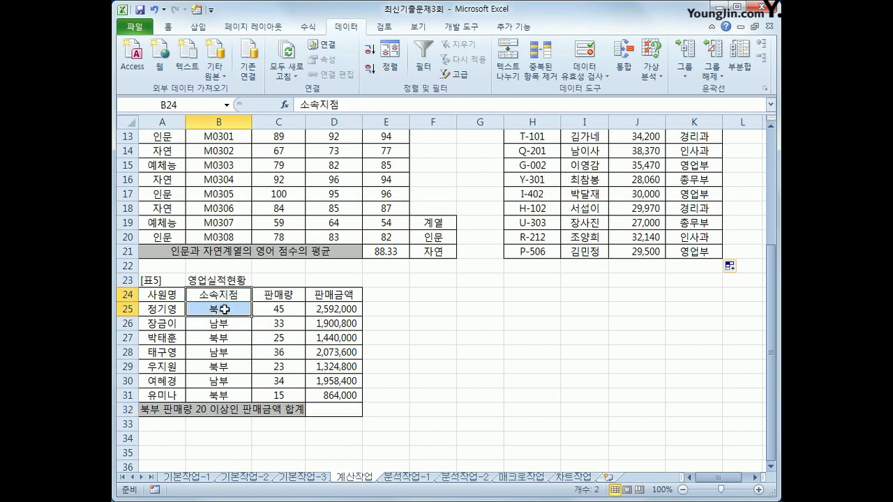
{"action": "left_click", "coordinate": [281, 308]}
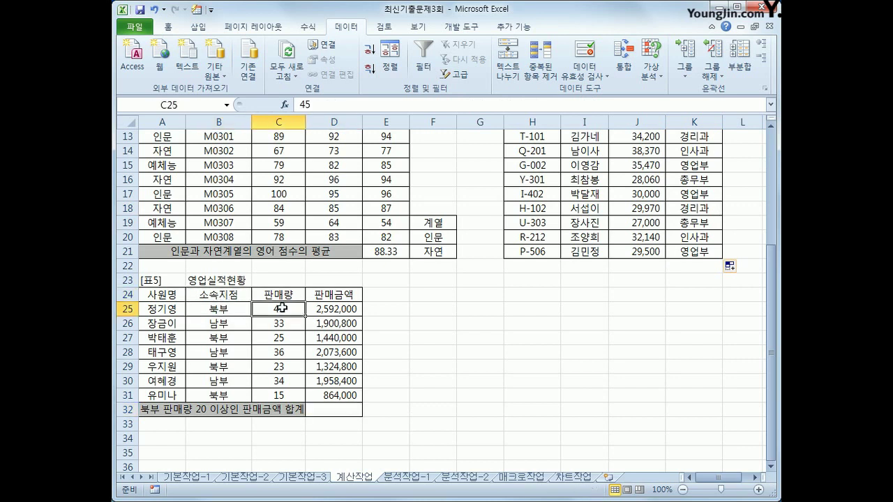
{"action": "left_click", "coordinate": [338, 309]}
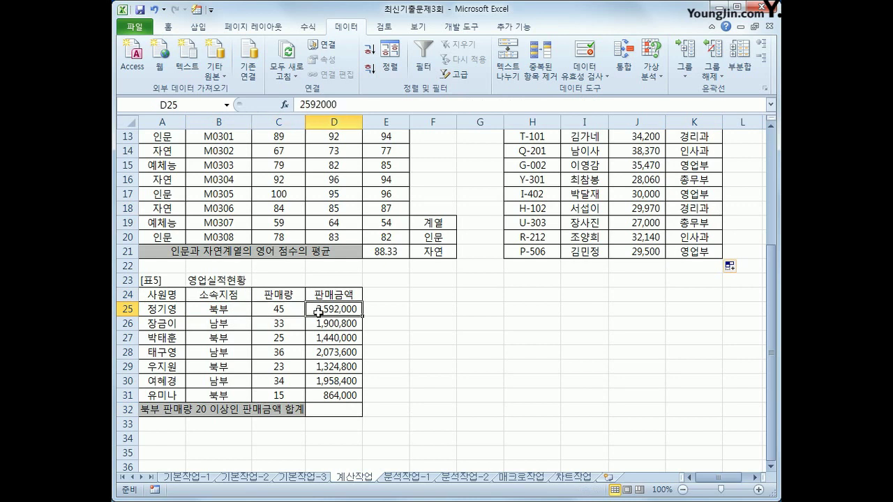
{"action": "left_click_drag", "start_coordinate": [166, 309], "coordinate": [161, 395]}
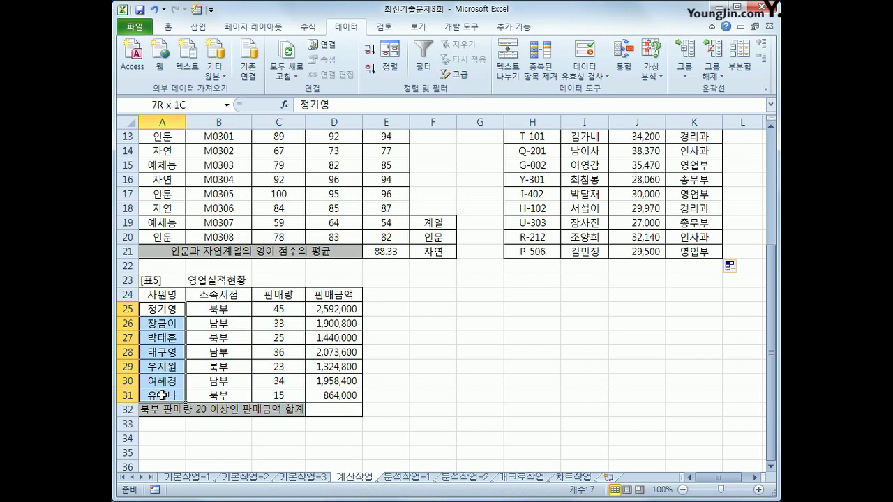
{"action": "left_click_drag", "start_coordinate": [222, 311], "coordinate": [216, 388]}
{"action": "left_click_drag", "start_coordinate": [280, 308], "coordinate": [268, 395]}
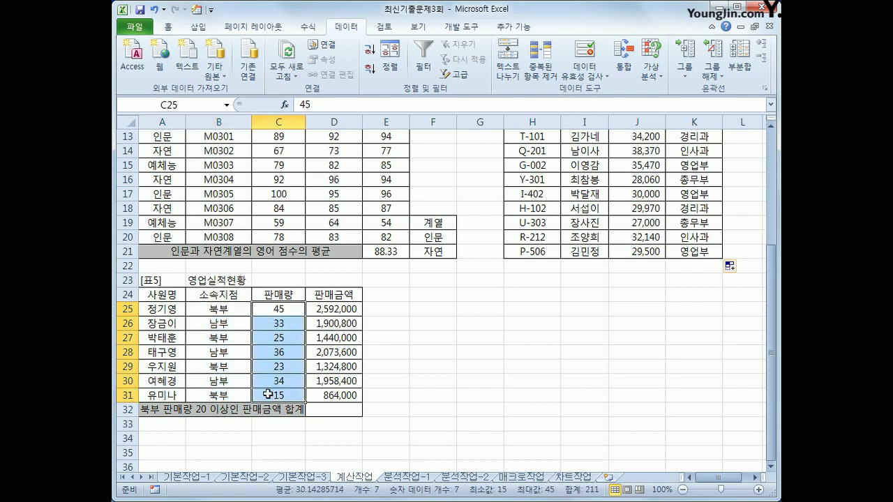
{"action": "left_click", "coordinate": [349, 309]}
{"action": "left_click_drag", "start_coordinate": [348, 309], "coordinate": [332, 395]}
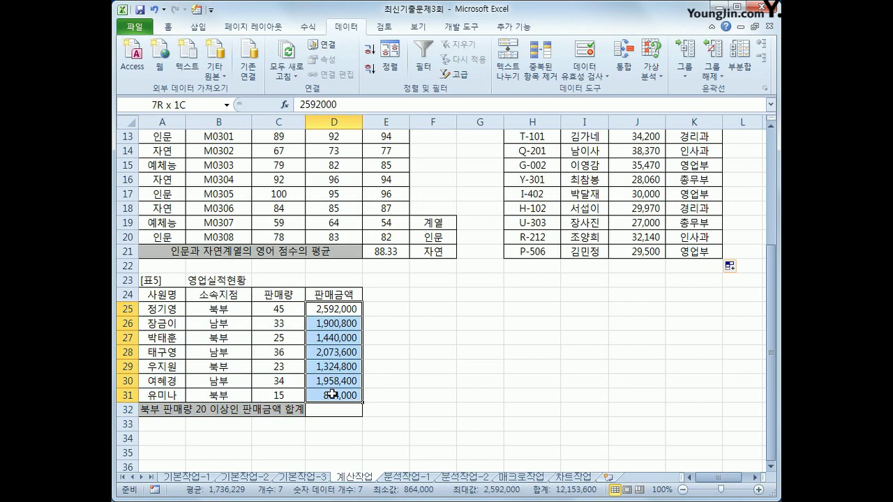
Step: Begin a SUMIFS formula in D32 with the 판매금액 values D25:D31 as the sum range
{"action": "left_click_drag", "start_coordinate": [332, 395], "coordinate": [330, 399]}
{"action": "left_click", "coordinate": [326, 411]}
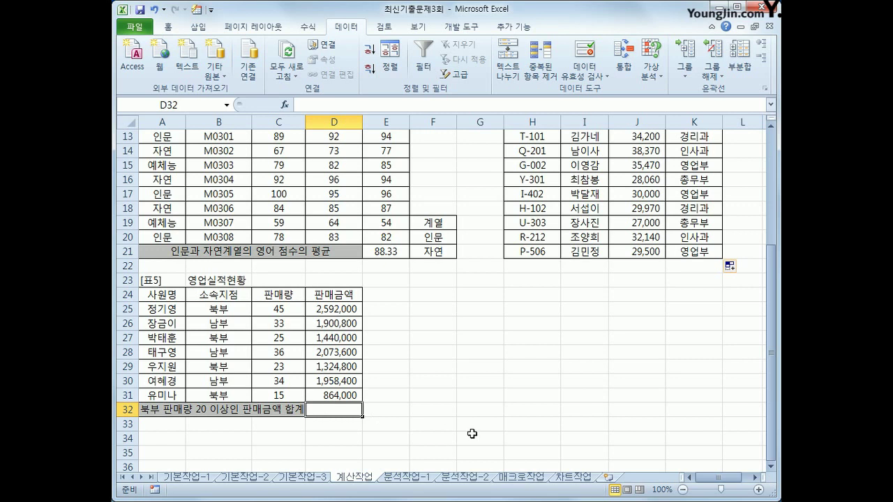
{"action": "type", "text": "="}
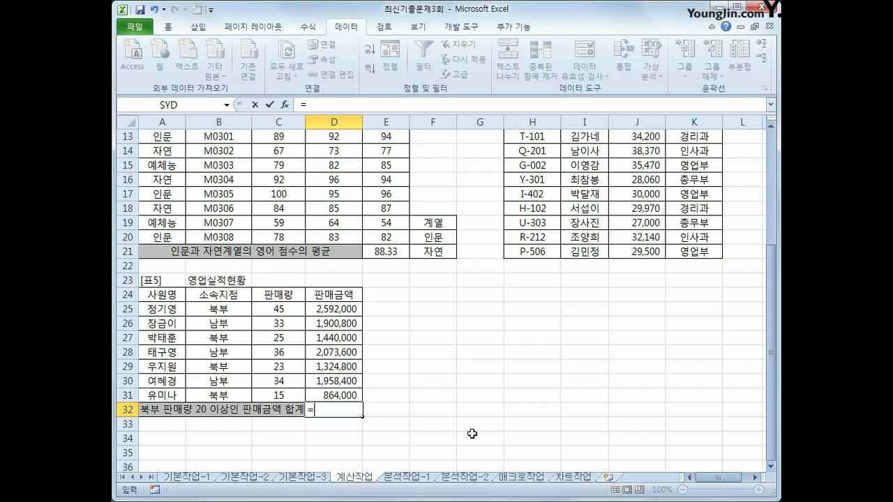
{"action": "type", "text": "SUMIFS"}
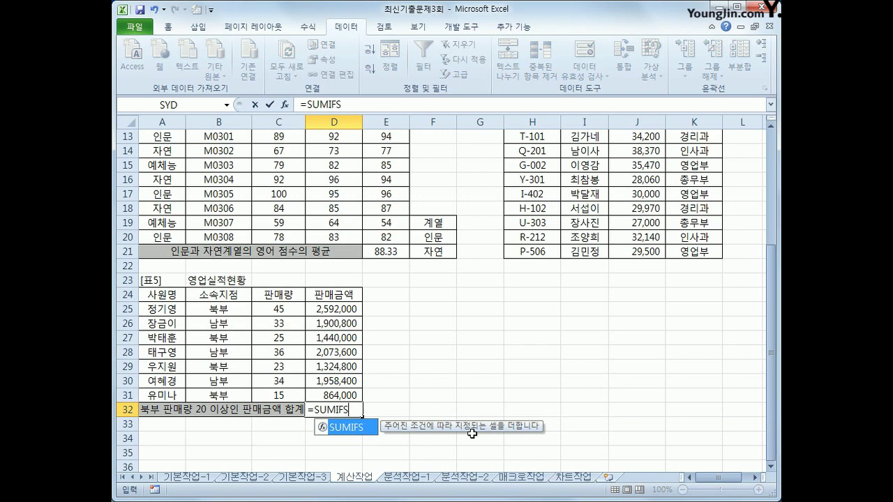
{"action": "type", "text": "("}
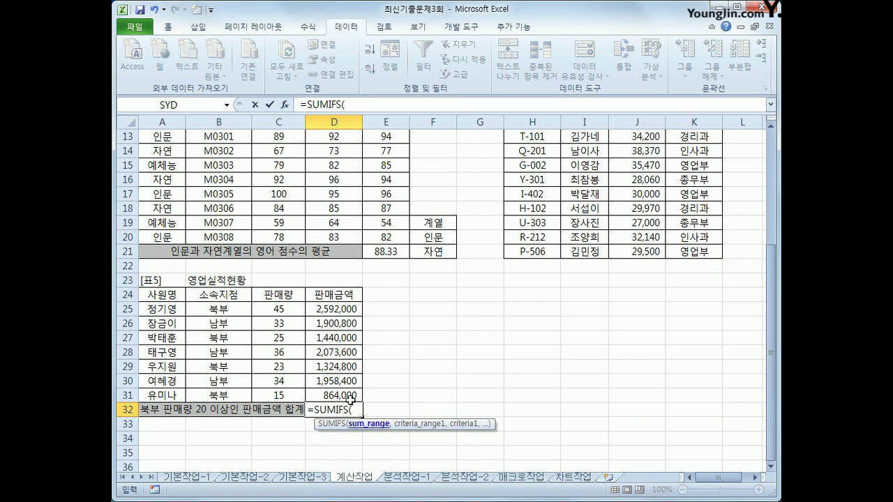
{"action": "left_click_drag", "start_coordinate": [355, 310], "coordinate": [351, 395]}
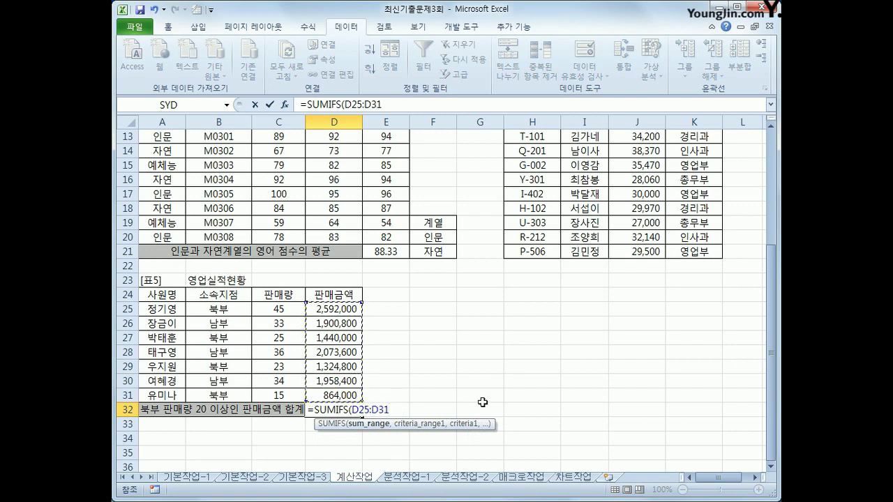
{"action": "type", "text": ","}
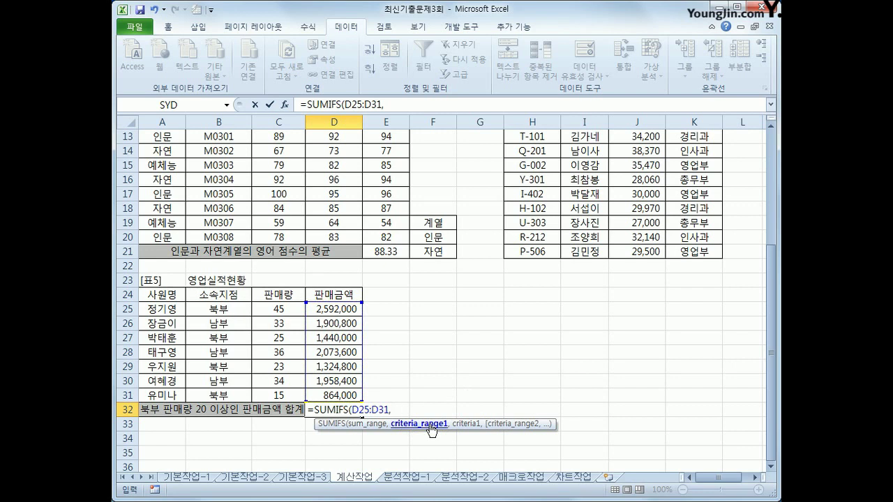
Step: Add the 소속지점 range B25:B31 with the criterion "북부" as the first condition of the D32 SUMIFS formula
{"action": "left_click", "coordinate": [235, 311]}
{"action": "left_click_drag", "start_coordinate": [234, 311], "coordinate": [233, 395]}
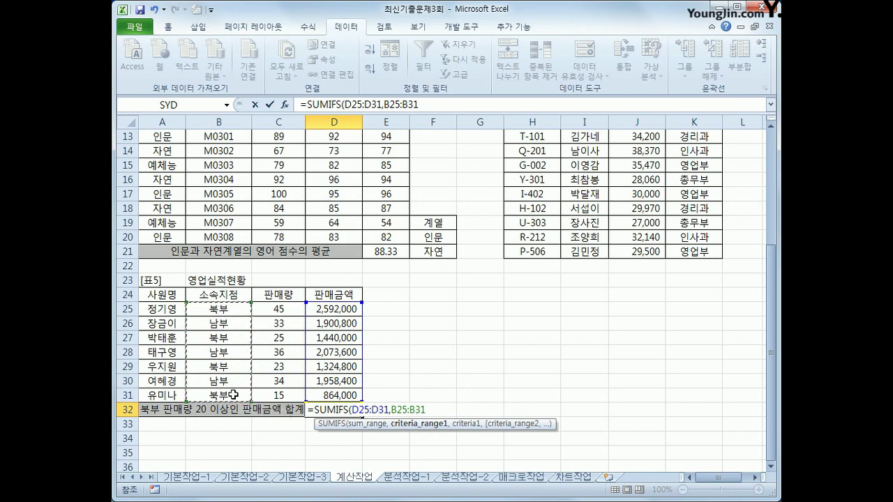
{"action": "type", "text": ","}
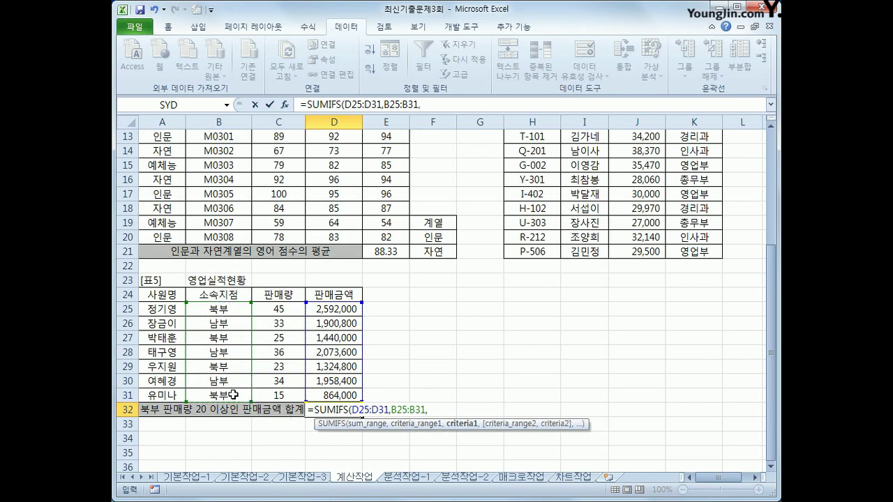
{"action": "type", "text": "\"북부\","}
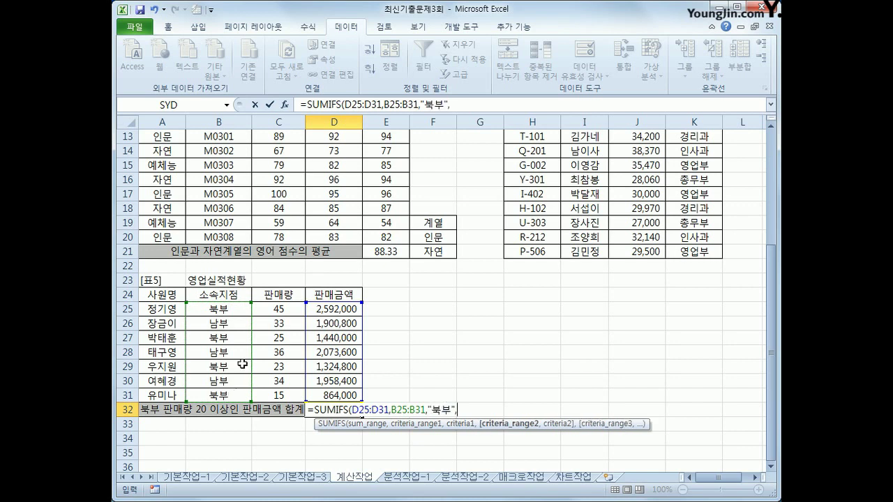
Step: Complete the D32 SUMIFS formula with the 판매량 range C25:C31 and the criterion ">=20"
{"action": "left_click_drag", "start_coordinate": [286, 311], "coordinate": [286, 396]}
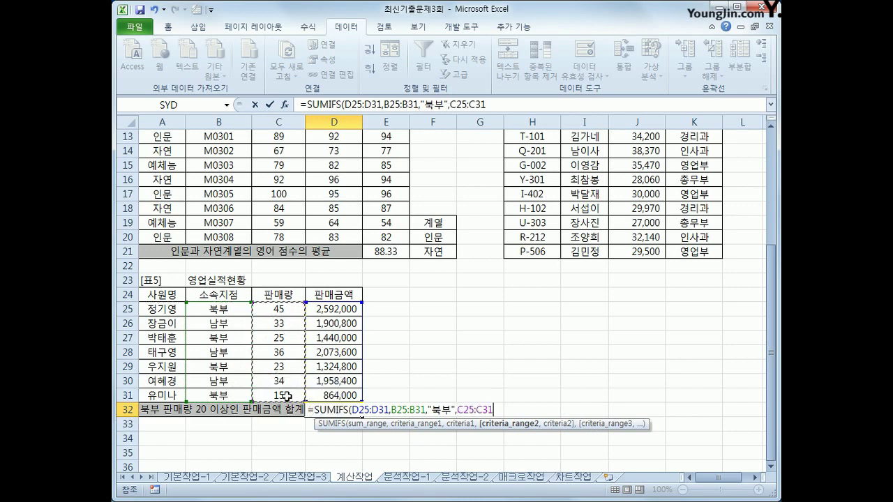
{"action": "type", "text": ","}
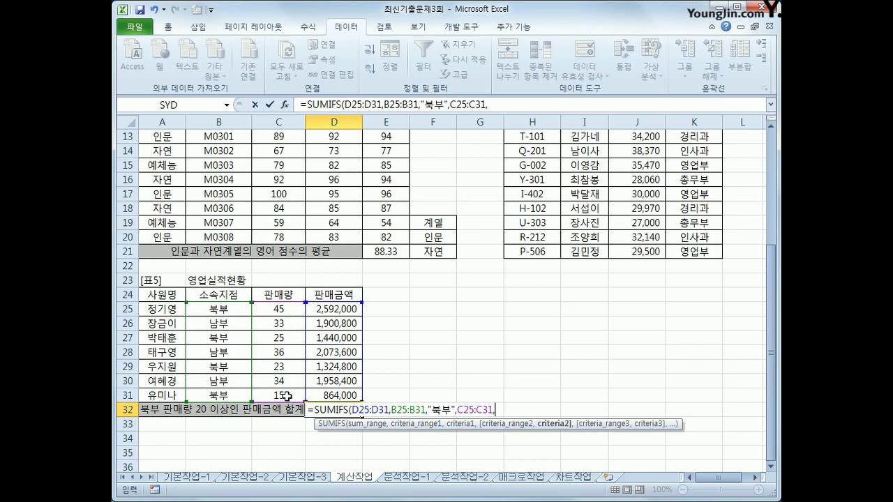
{"action": "type", "text": "\">=20\")"}
{"action": "key", "text": "Return"}
{"action": "key", "text": "Up"}
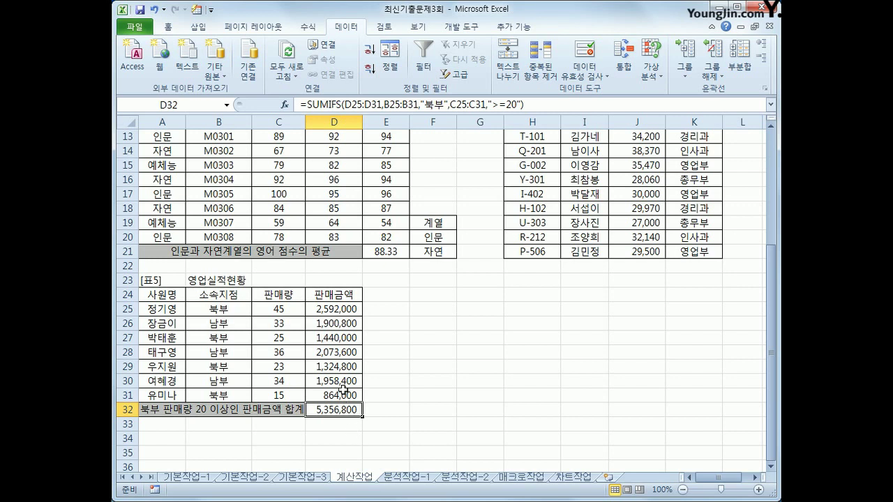
Step: Append the unit text "원" to the SUMIFS result in D32 with the & operator
{"action": "left_click", "coordinate": [538, 102]}
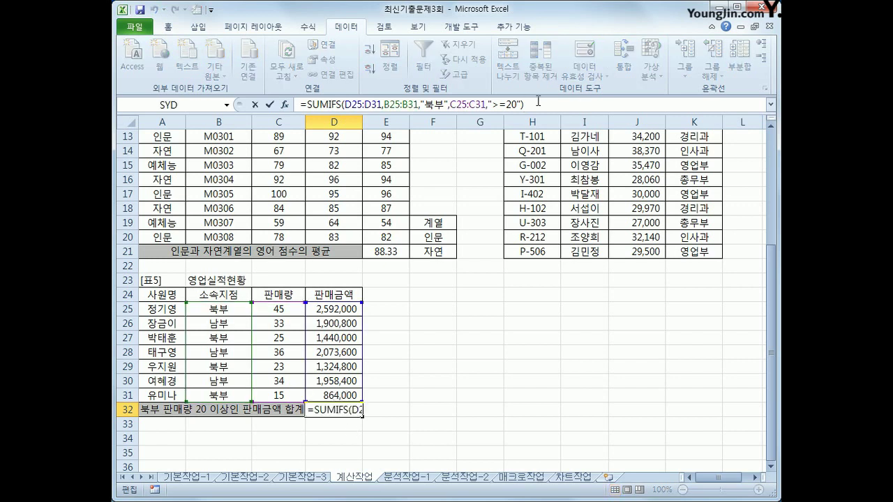
{"action": "type", "text": "&\""}
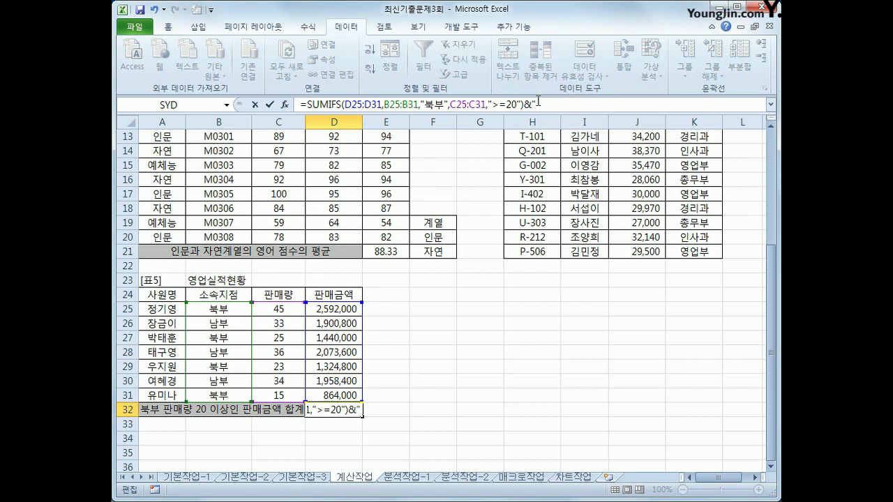
{"action": "type", "text": "DNJ"}
{"action": "key", "text": "BackSpace"}
{"action": "key", "text": "BackSpace"}
{"action": "key", "text": "BackSpace"}
{"action": "type", "text": "원\""}
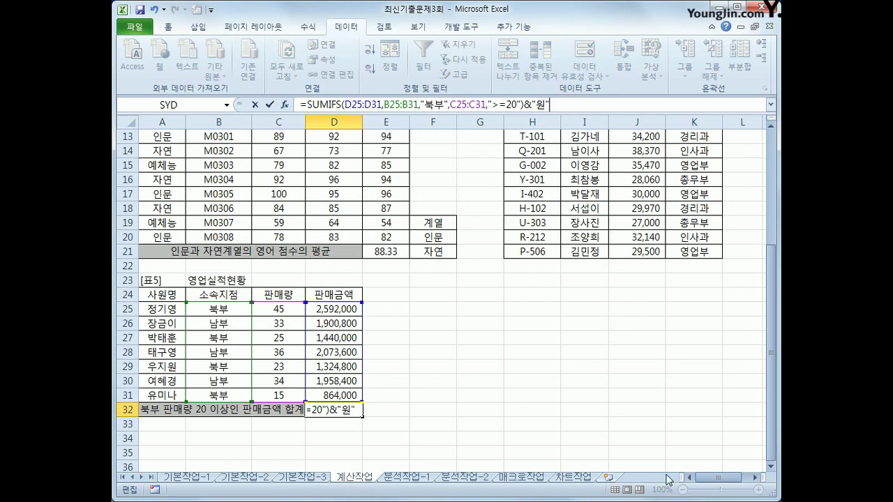
{"action": "key", "text": "Return"}
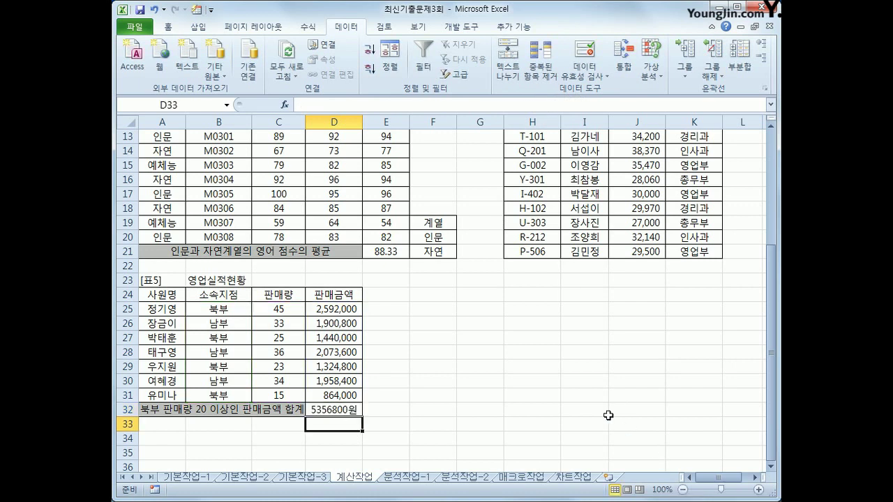
Step: On the 분석작업-1 sheet, create a pivot table from A3:G17 placed in the existing worksheet at A22
{"action": "left_click", "coordinate": [408, 478]}
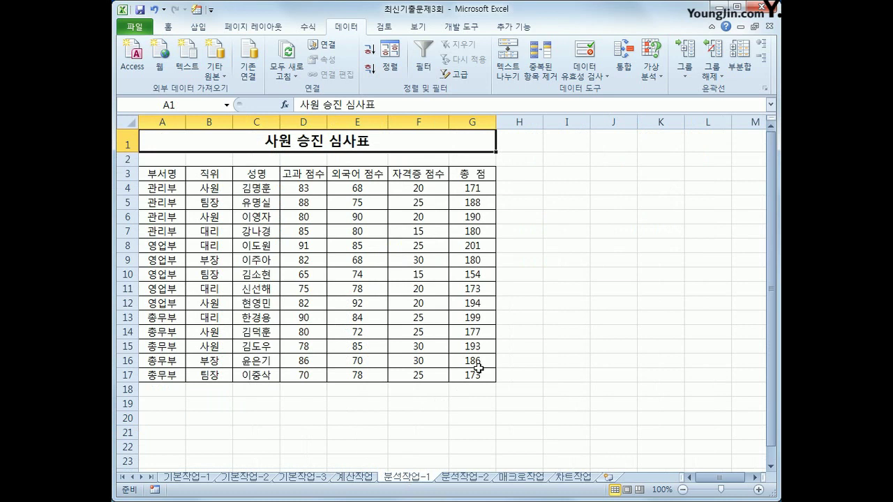
{"action": "left_click", "coordinate": [321, 204]}
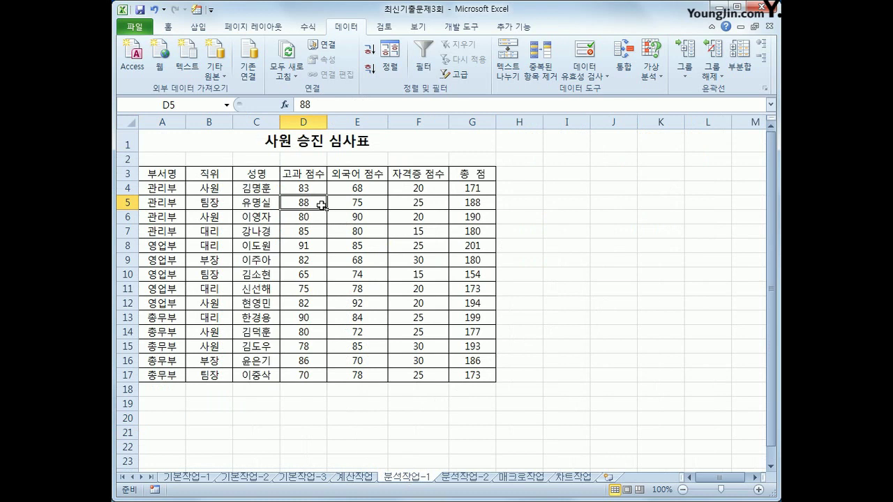
{"action": "left_click", "coordinate": [205, 28]}
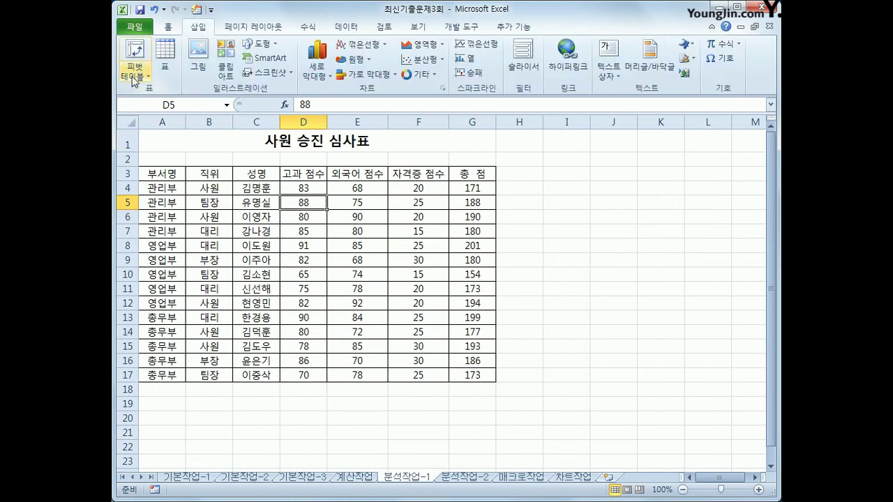
{"action": "left_click", "coordinate": [135, 51]}
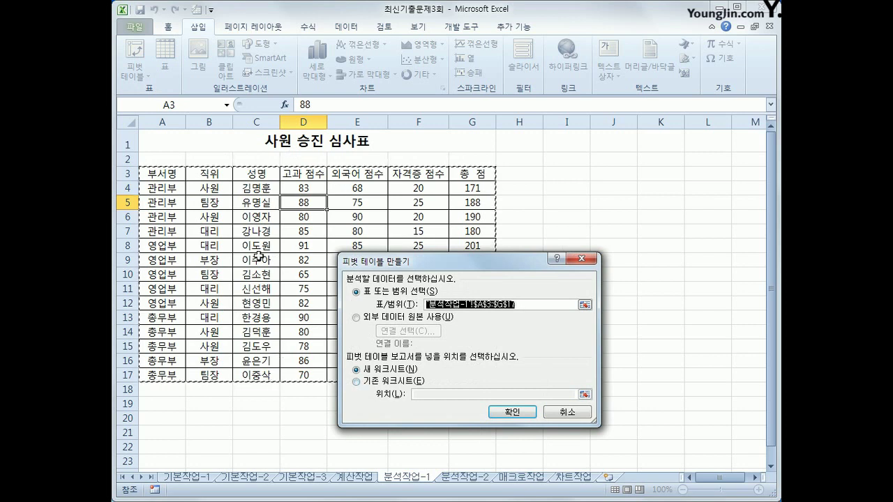
{"action": "left_click_drag", "start_coordinate": [170, 174], "coordinate": [465, 378]}
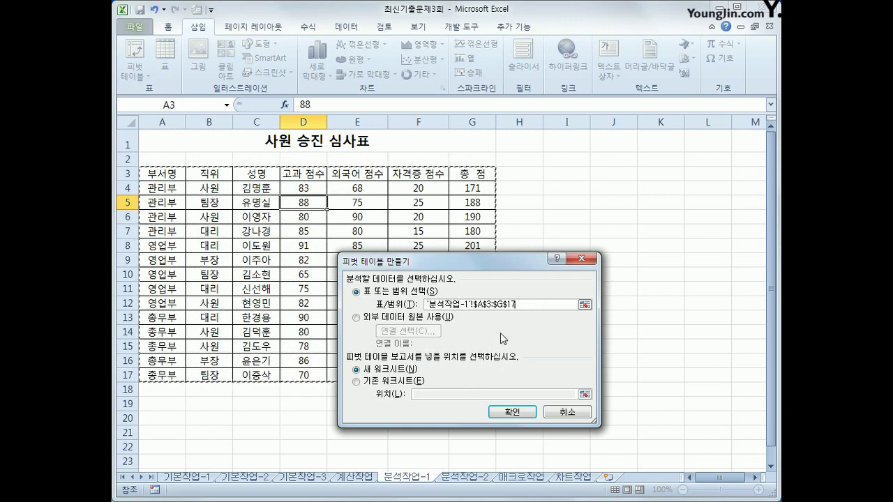
{"action": "left_click", "coordinate": [411, 383]}
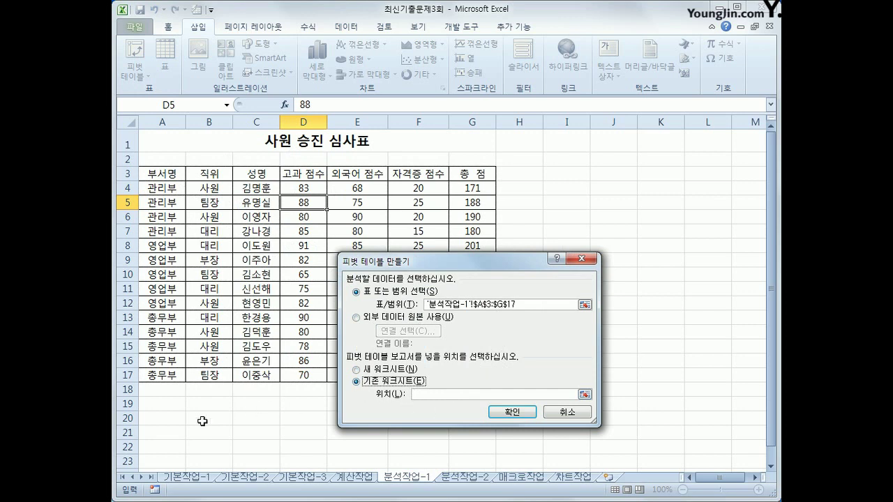
{"action": "left_click", "coordinate": [171, 447]}
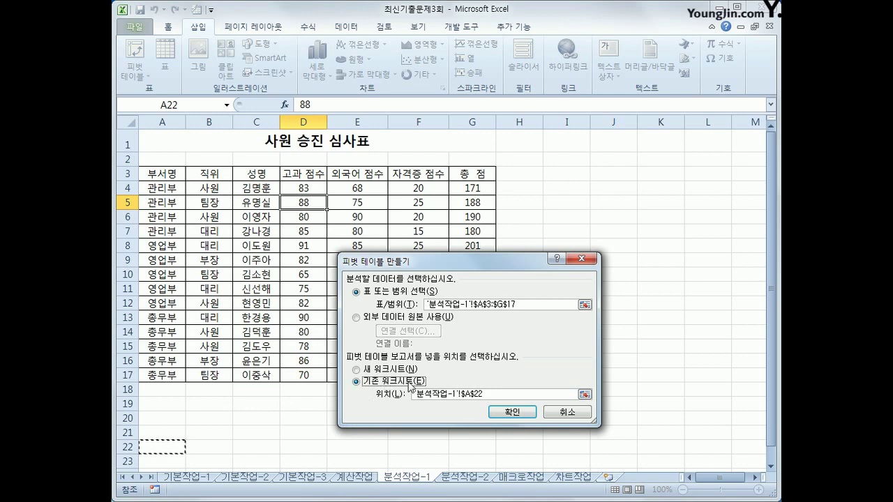
{"action": "left_click", "coordinate": [515, 413]}
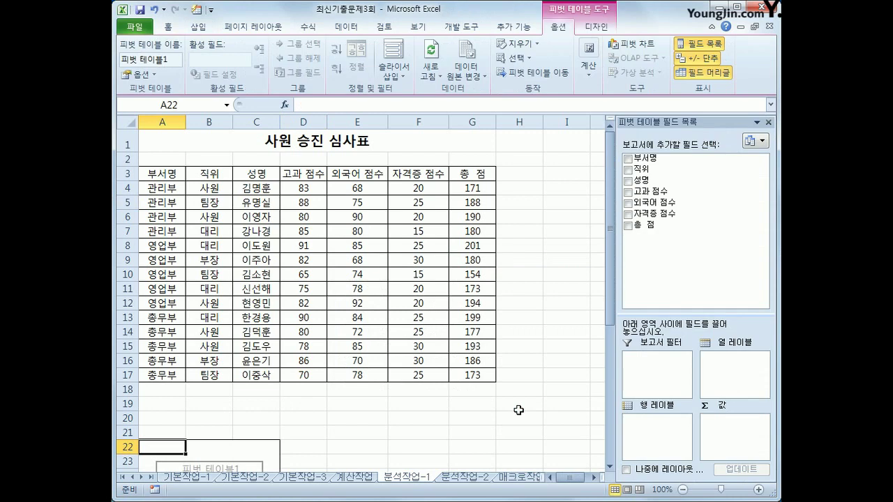
Step: Assign 성명 to the pivot table's report filter, 직위 to the row labels and 부서명 to the column labels
{"action": "scroll", "coordinate": [518, 406], "scroll_direction": "down", "scroll_amount": 6}
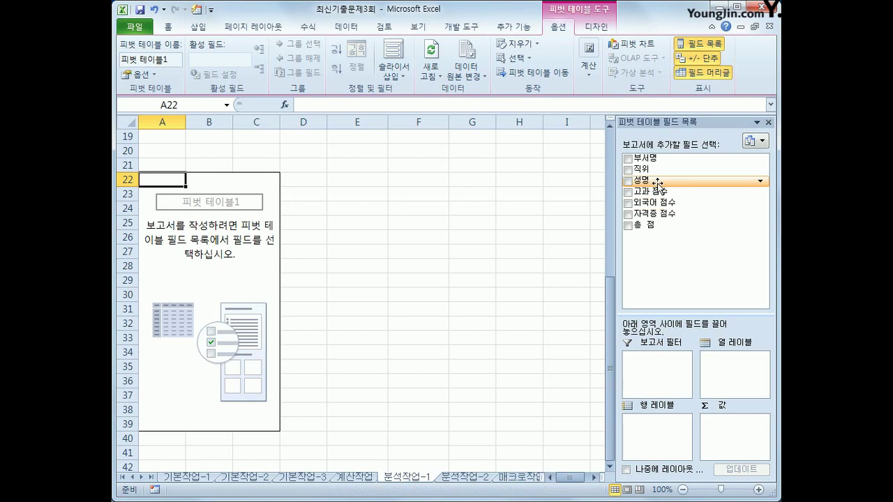
{"action": "left_click_drag", "start_coordinate": [657, 182], "coordinate": [650, 368]}
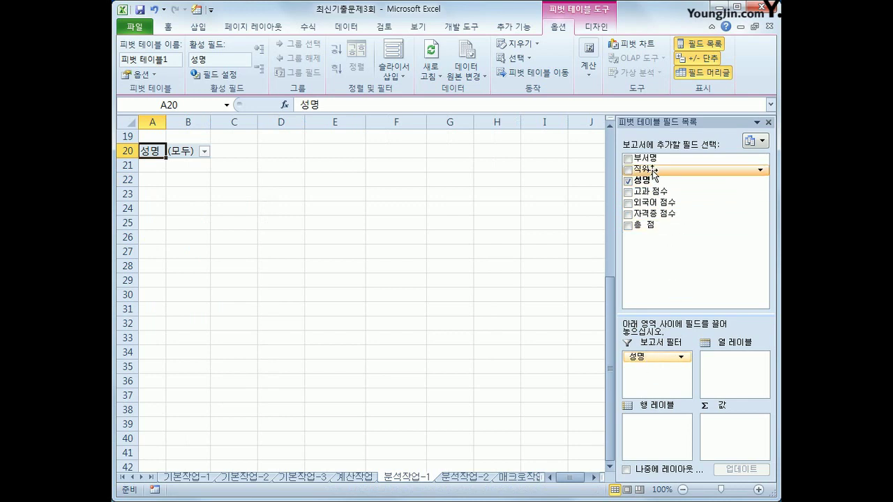
{"action": "left_click_drag", "start_coordinate": [650, 171], "coordinate": [657, 427]}
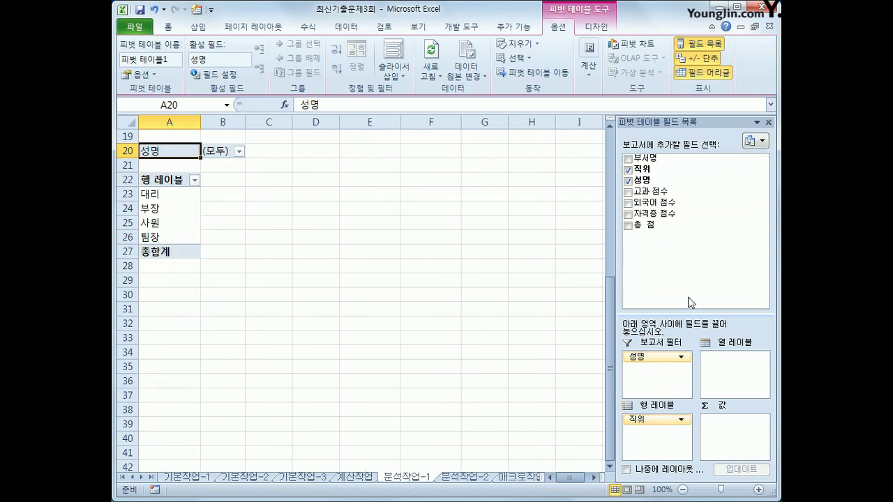
{"action": "left_click_drag", "start_coordinate": [661, 165], "coordinate": [728, 372]}
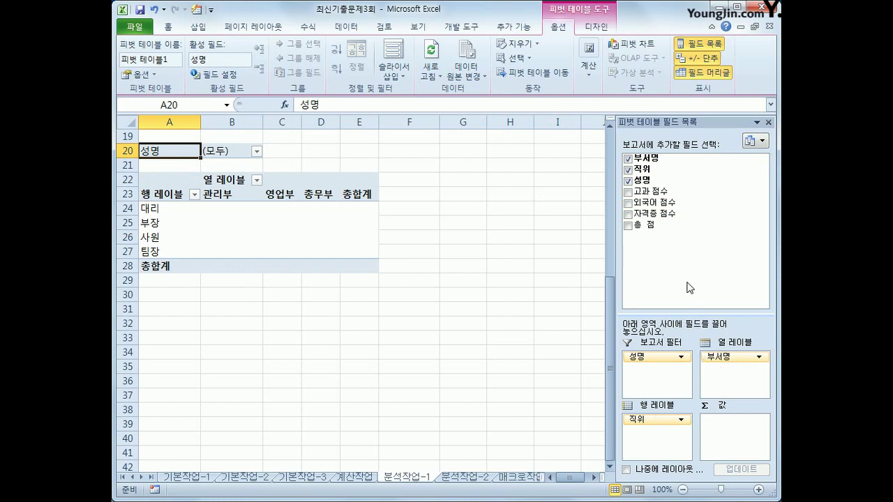
Step: Add 총 점 and 외국어 점수 as pivot table values and move the Σ 값 field to the row labels
{"action": "left_click_drag", "start_coordinate": [665, 231], "coordinate": [734, 443]}
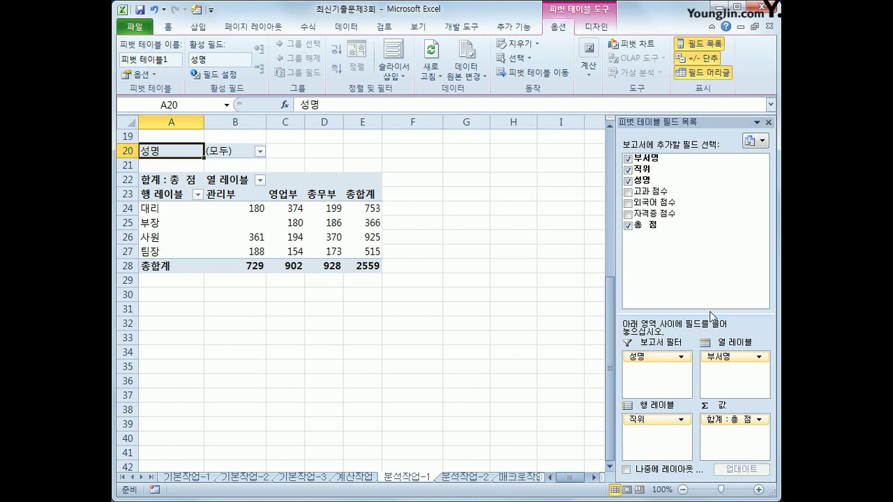
{"action": "left_click_drag", "start_coordinate": [681, 206], "coordinate": [729, 452]}
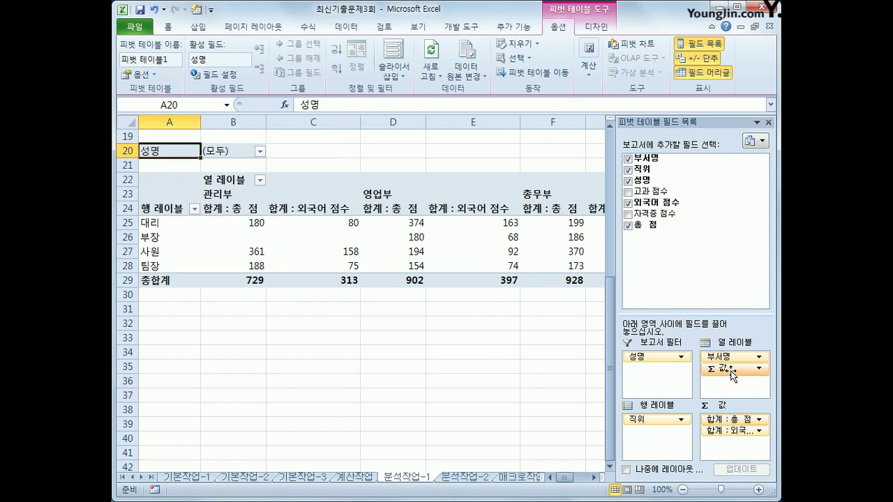
{"action": "left_click_drag", "start_coordinate": [733, 375], "coordinate": [676, 447]}
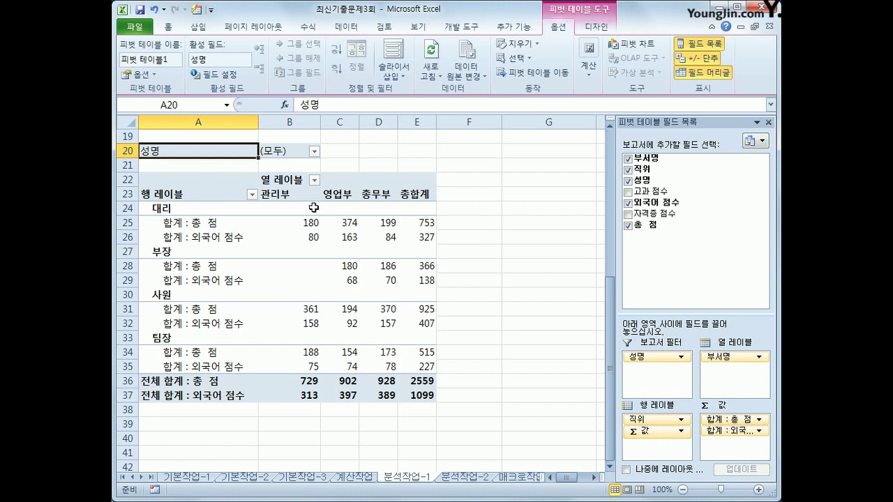
Step: Change the summary function of the pivot table's 총 점 value field to 평균
{"action": "left_click", "coordinate": [197, 223]}
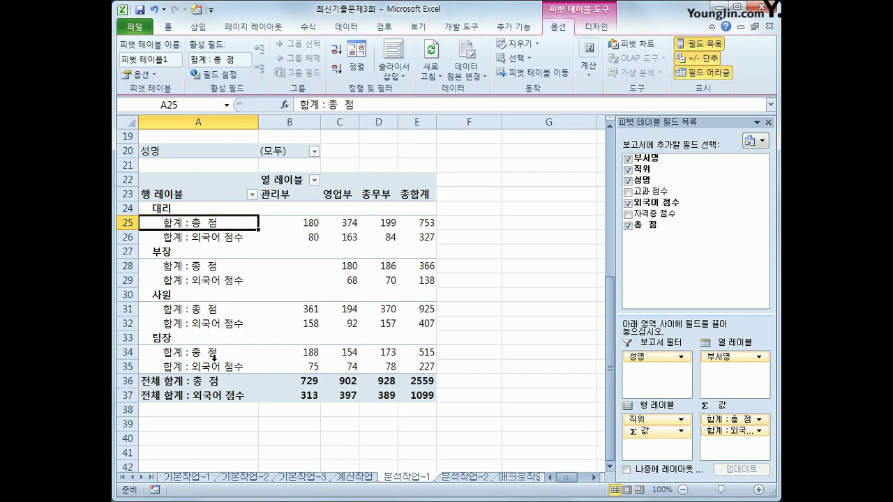
{"action": "double_click", "coordinate": [183, 223]}
{"action": "left_click_drag", "start_coordinate": [410, 244], "coordinate": [408, 150]}
{"action": "left_click", "coordinate": [366, 271]}
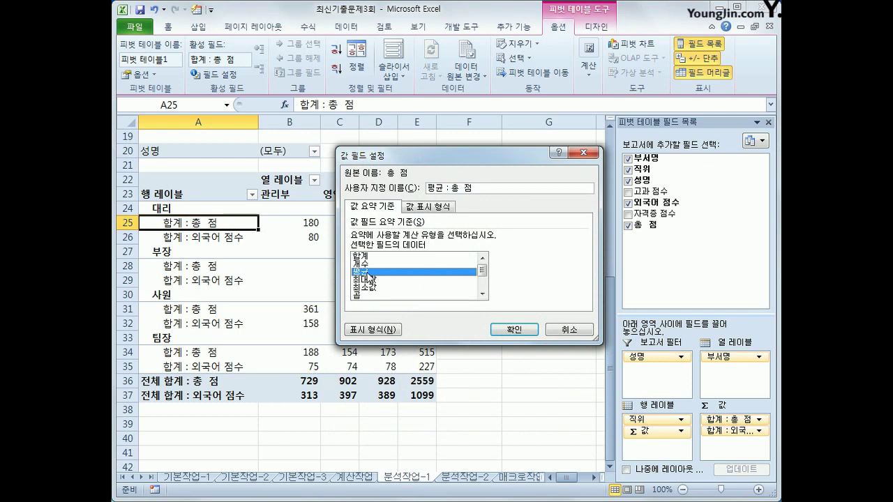
{"action": "left_click", "coordinate": [513, 330]}
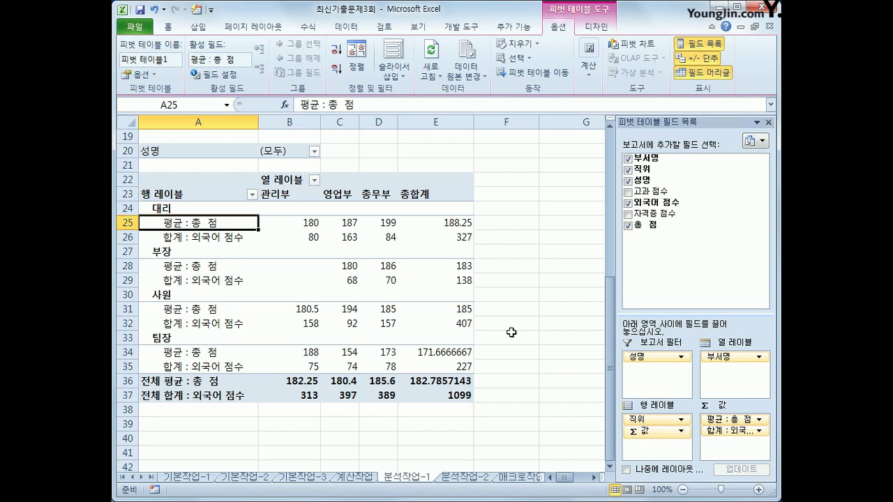
Step: Change the summary function of the pivot table's 외국어 점수 value field to 최대값
{"action": "left_click", "coordinate": [220, 239]}
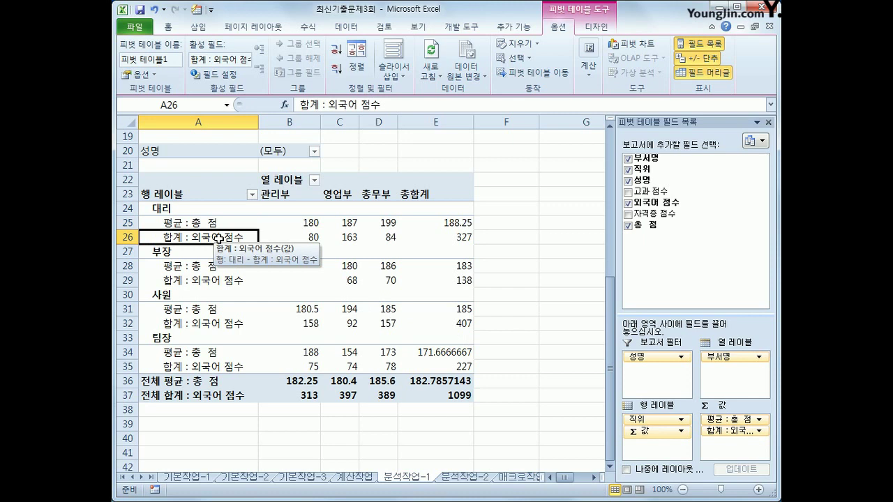
{"action": "double_click", "coordinate": [218, 239]}
{"action": "left_click", "coordinate": [365, 280]}
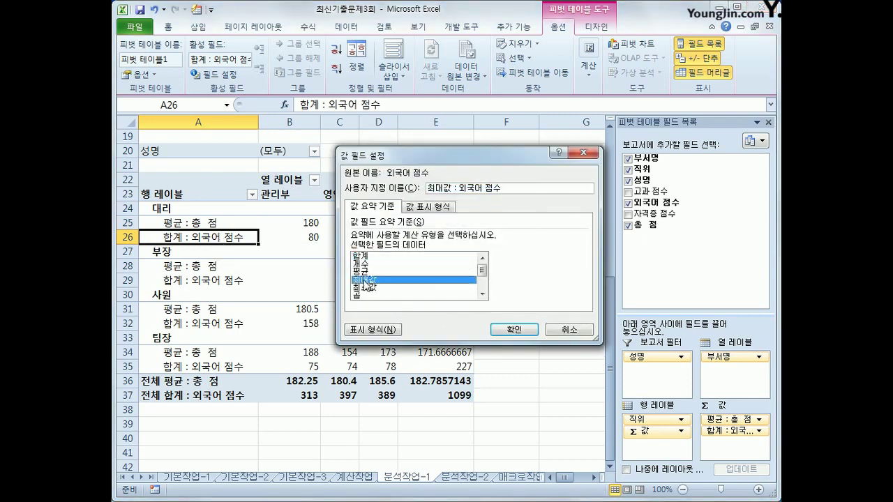
{"action": "left_click", "coordinate": [515, 329]}
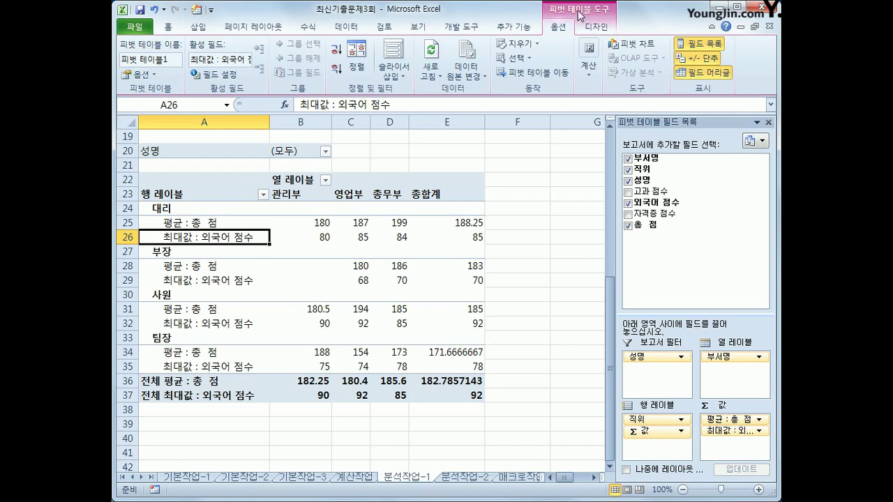
Step: Turn off the column grand totals (열 총합계 표시) in the pivot table options
{"action": "left_click", "coordinate": [139, 74]}
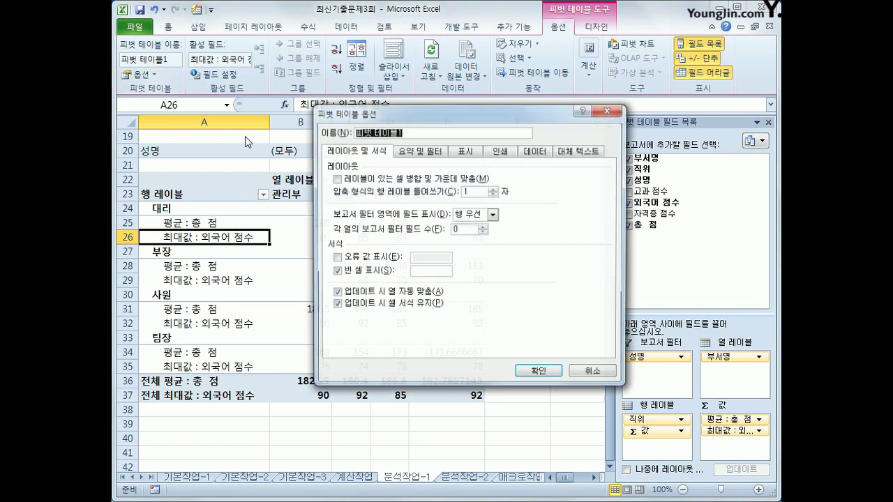
{"action": "left_click", "coordinate": [434, 153]}
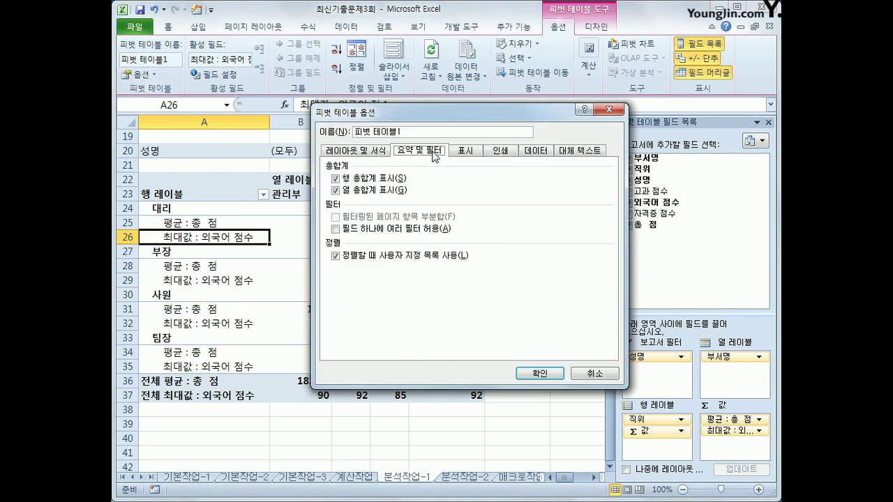
{"action": "left_click", "coordinate": [397, 192]}
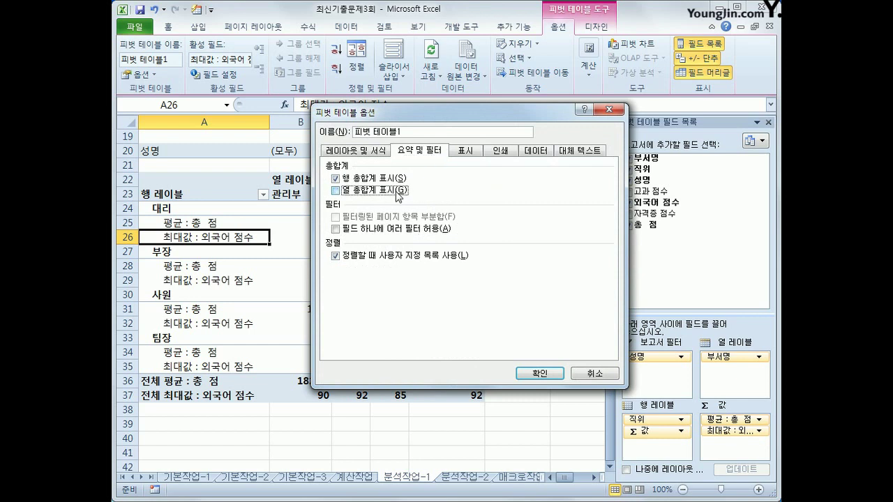
{"action": "left_click", "coordinate": [527, 372]}
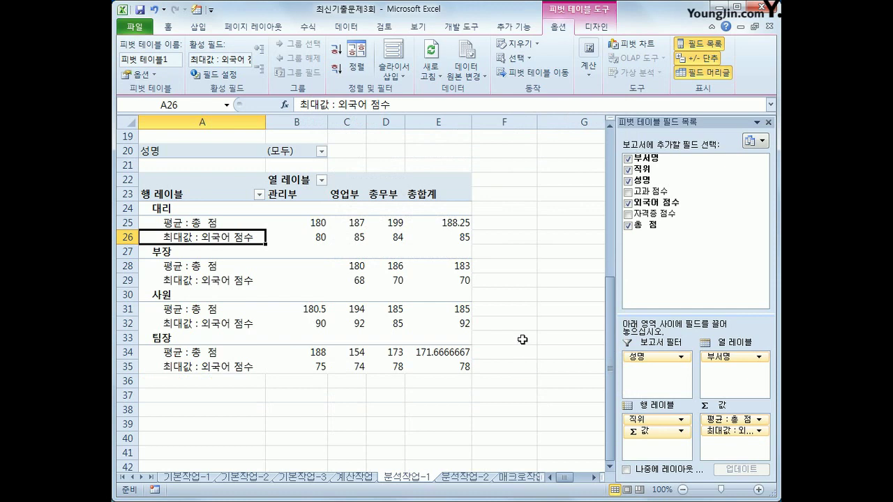
{"action": "left_click", "coordinate": [523, 339]}
{"action": "left_click", "coordinate": [433, 308]}
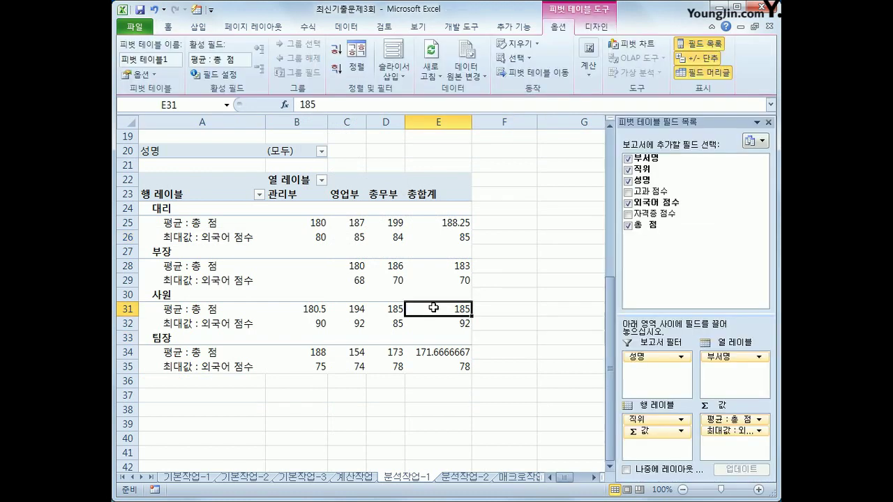
{"action": "mouse_move", "coordinate": [434, 308]}
Step: On the 분석작업-2 sheet, start a data consolidation (통합) into G3:K7 with 평균 as the function
{"action": "left_click", "coordinate": [450, 478]}
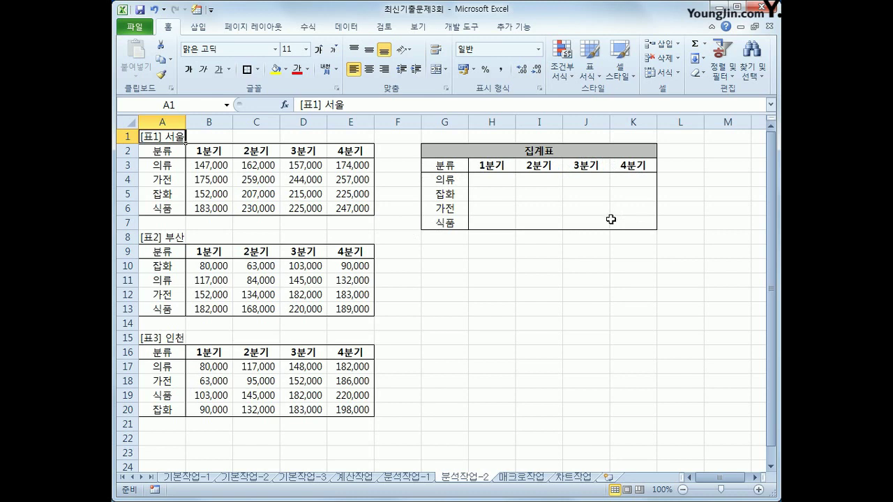
{"action": "left_click_drag", "start_coordinate": [496, 180], "coordinate": [628, 223]}
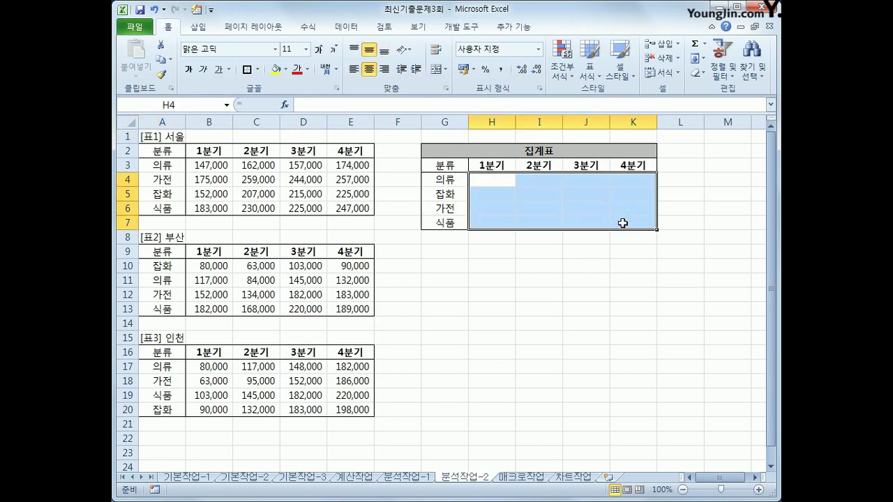
{"action": "left_click", "coordinate": [491, 186]}
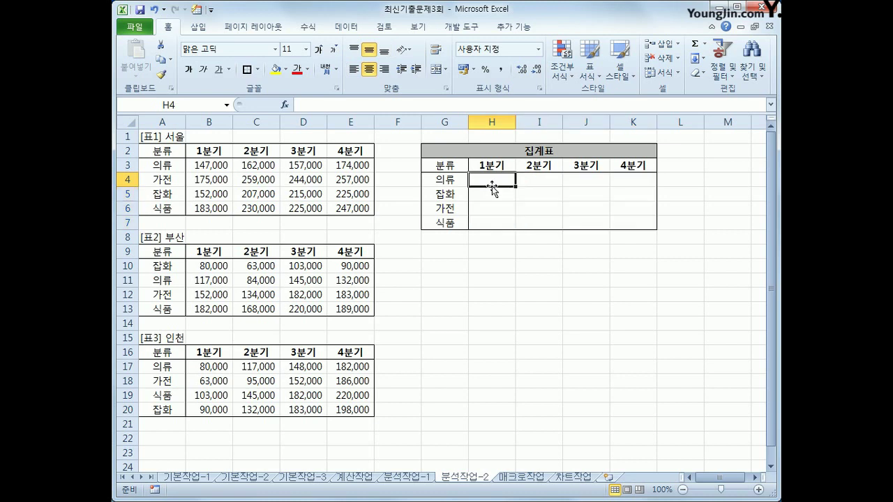
{"action": "left_click", "coordinate": [454, 167]}
{"action": "left_click_drag", "start_coordinate": [454, 168], "coordinate": [626, 222]}
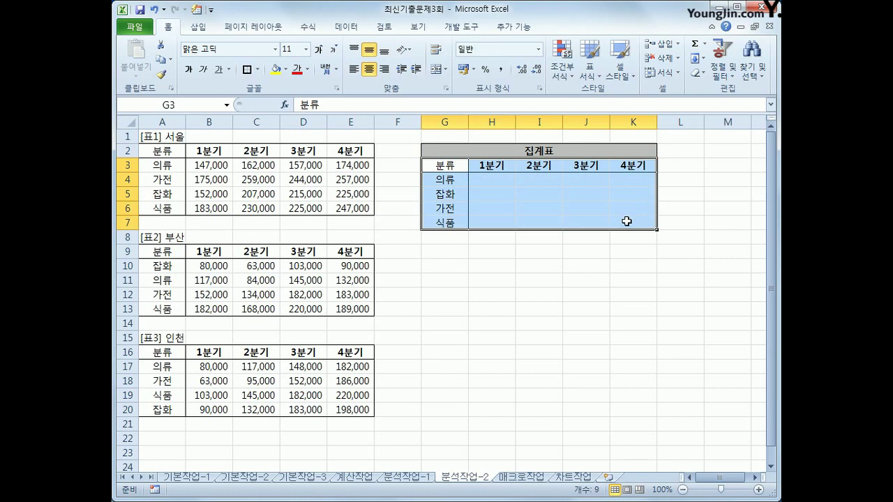
{"action": "left_click", "coordinate": [351, 30]}
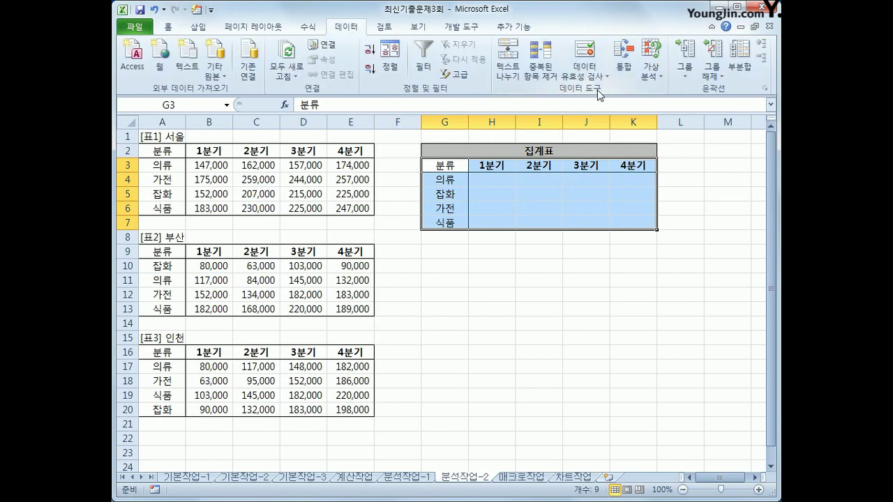
{"action": "left_click", "coordinate": [623, 62]}
{"action": "left_click_drag", "start_coordinate": [489, 160], "coordinate": [598, 237]}
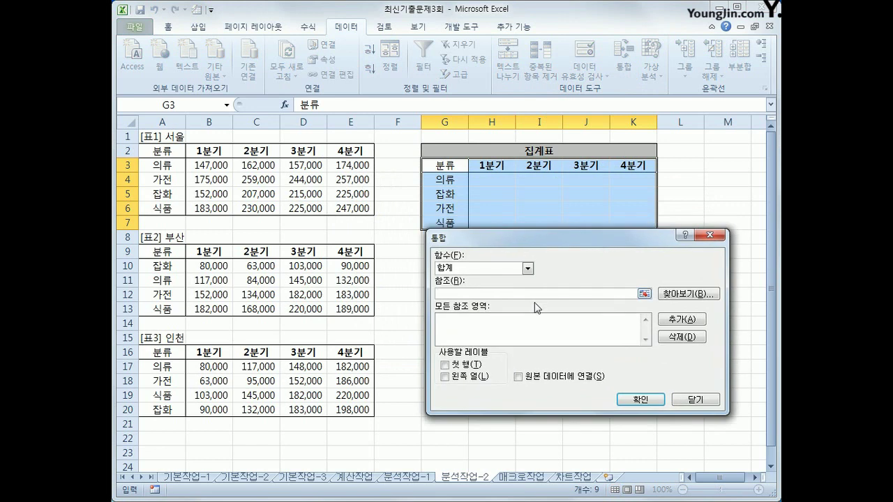
{"action": "left_click", "coordinate": [529, 269]}
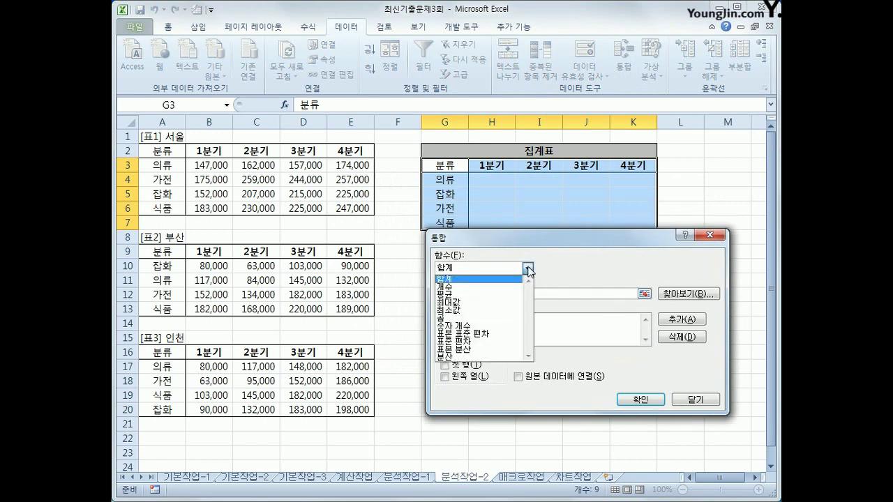
{"action": "left_click", "coordinate": [504, 294]}
Step: Add the 서울, 부산 and 인천 tables (A2:E6, A9:E13 and A16:E20) as consolidation references
{"action": "left_click", "coordinate": [491, 294]}
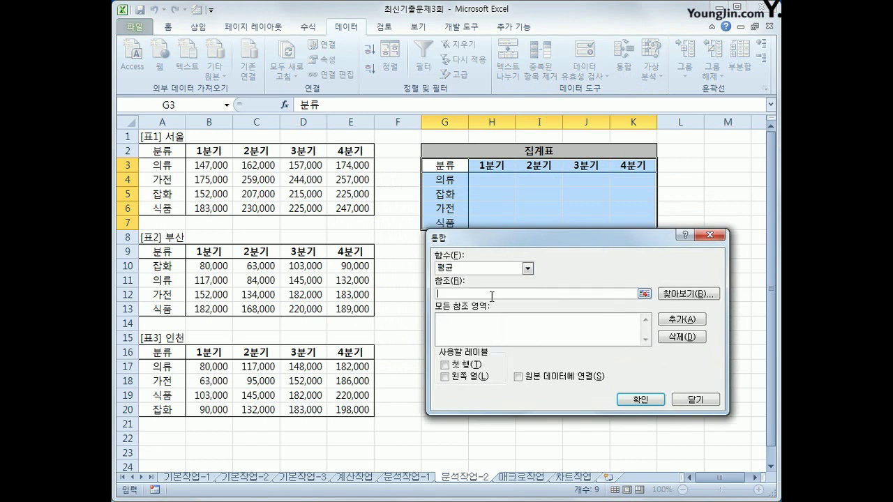
{"action": "left_click", "coordinate": [165, 150]}
{"action": "left_click_drag", "start_coordinate": [165, 151], "coordinate": [345, 205]}
{"action": "left_click", "coordinate": [673, 319]}
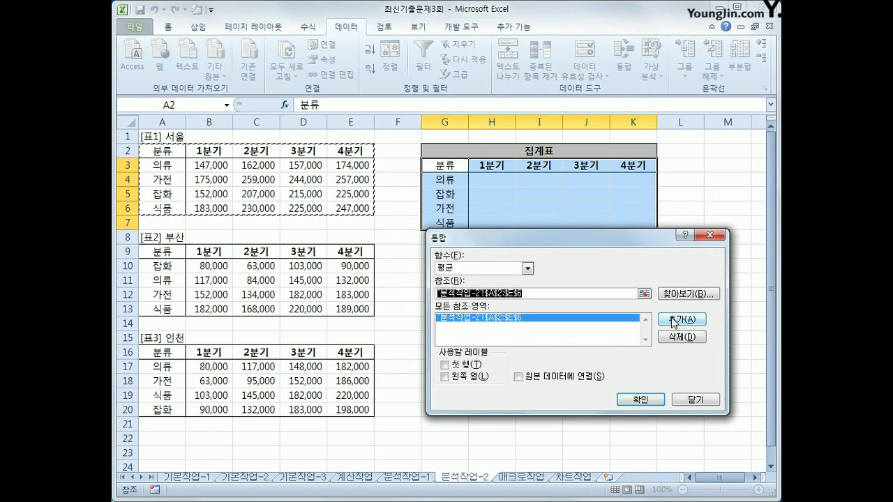
{"action": "left_click_drag", "start_coordinate": [160, 253], "coordinate": [336, 308]}
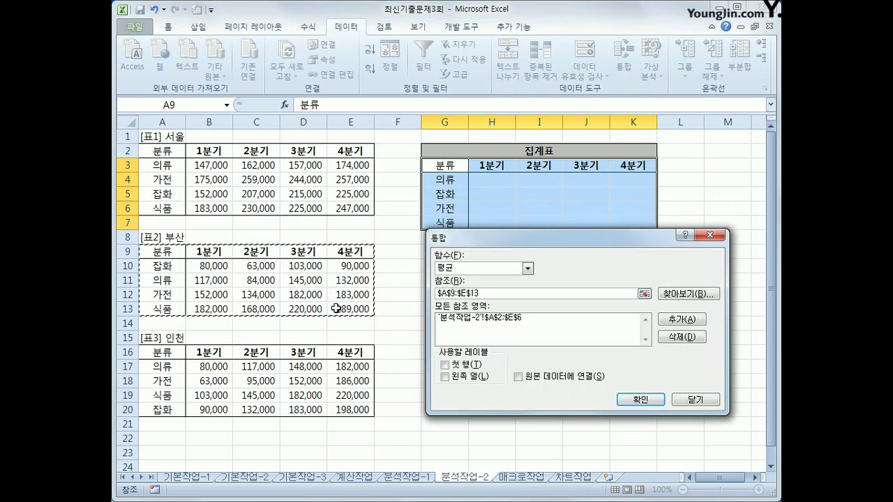
{"action": "left_click", "coordinate": [686, 324]}
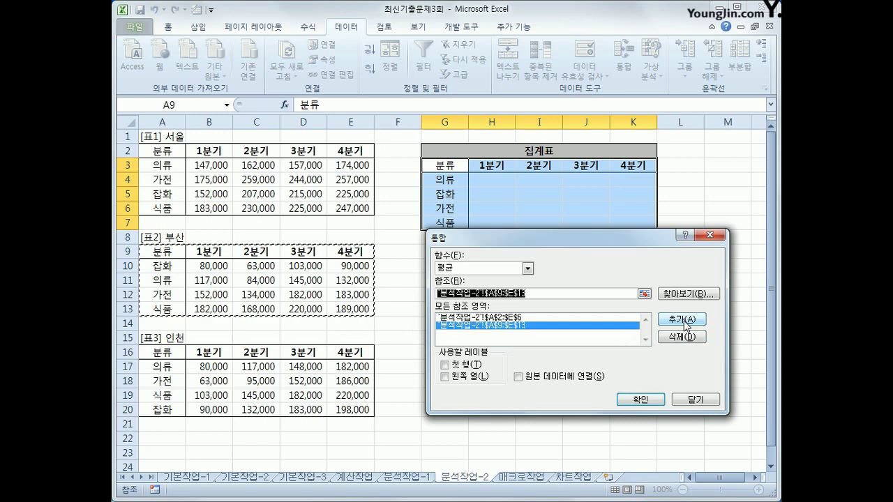
{"action": "left_click_drag", "start_coordinate": [151, 355], "coordinate": [344, 410]}
{"action": "left_click", "coordinate": [676, 321]}
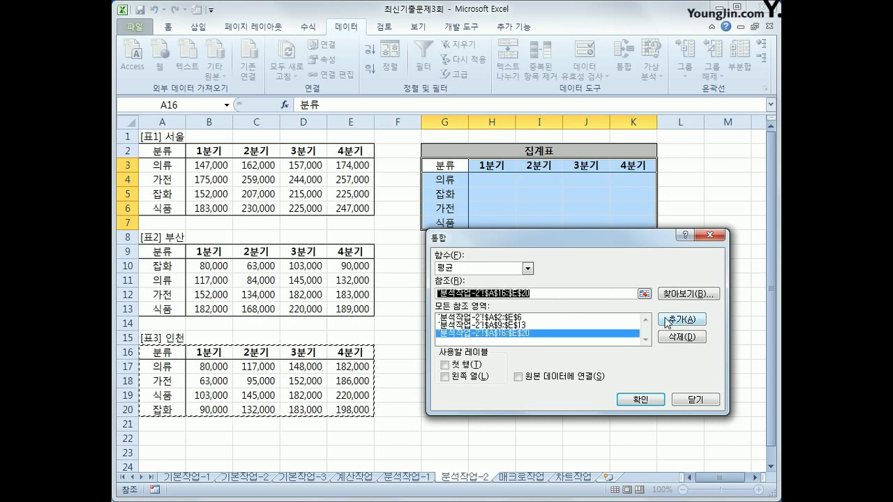
Step: Use the 첫 행 and 왼쪽 열 labels and run the consolidation into the 집계표
{"action": "left_click", "coordinate": [462, 367]}
{"action": "left_click", "coordinate": [459, 378]}
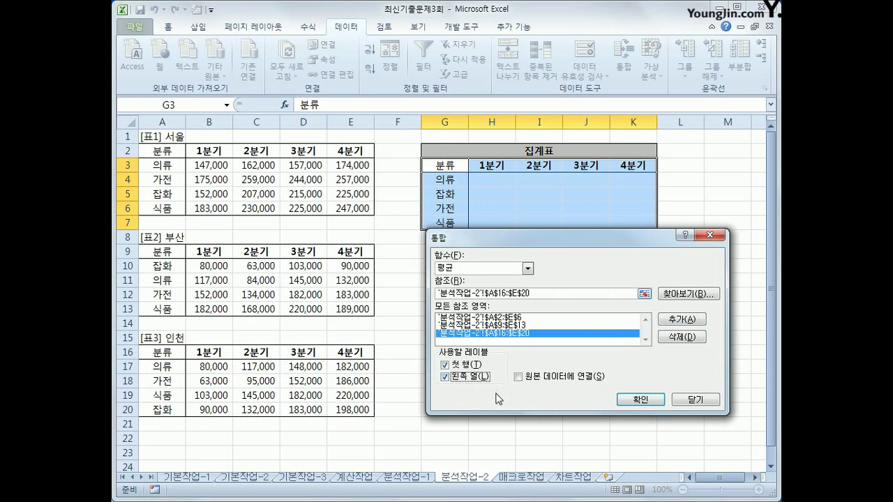
{"action": "left_click", "coordinate": [636, 400]}
{"action": "left_click", "coordinate": [630, 223]}
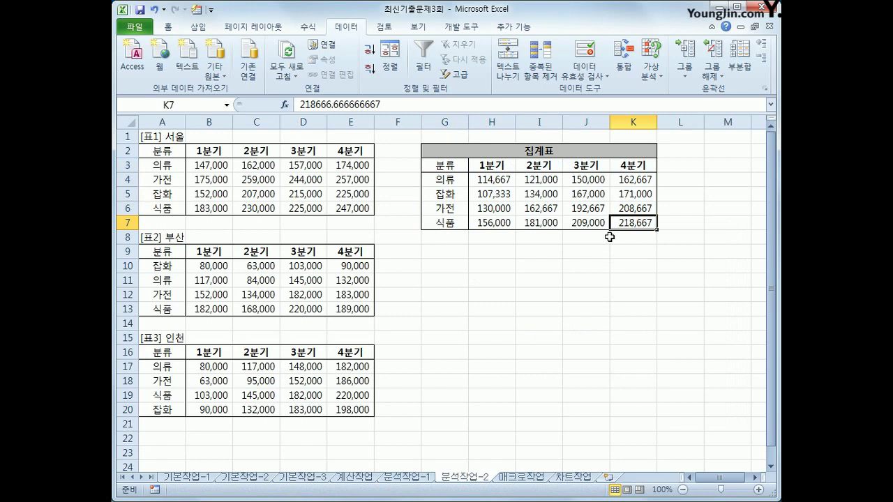
Step: On the 매크로작업 sheet, start recording a macro named 합계 stored in the current workbook
{"action": "left_click", "coordinate": [537, 477]}
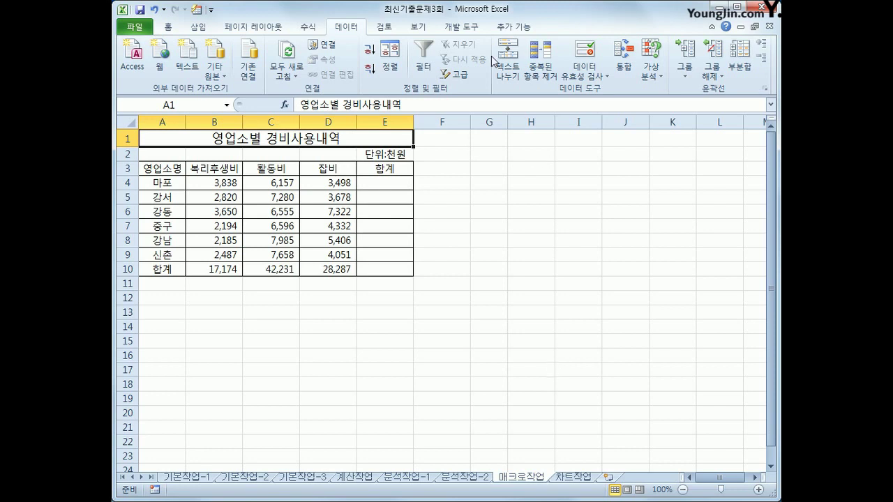
{"action": "left_click", "coordinate": [494, 178]}
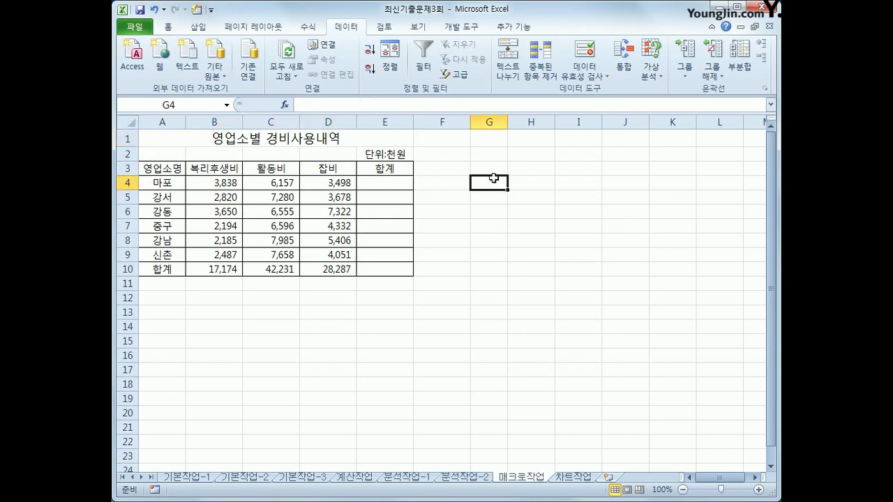
{"action": "left_click", "coordinate": [465, 29]}
{"action": "left_click", "coordinate": [227, 45]}
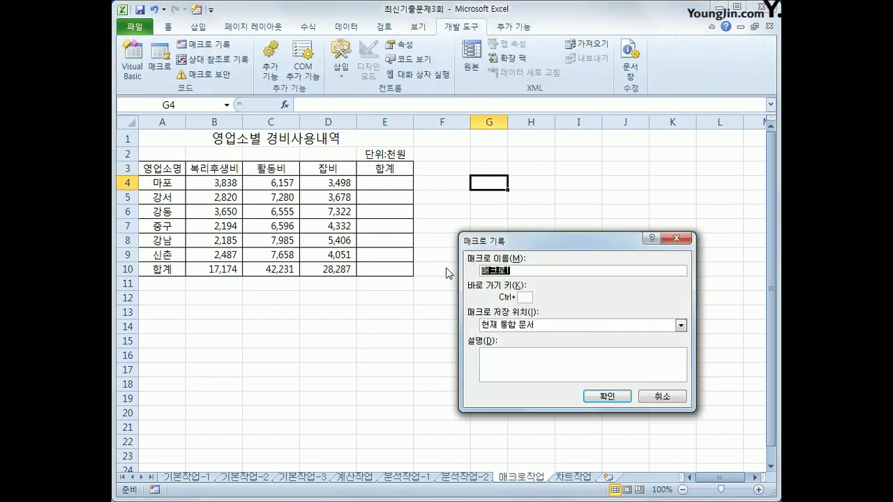
{"action": "left_click_drag", "start_coordinate": [510, 242], "coordinate": [525, 185]}
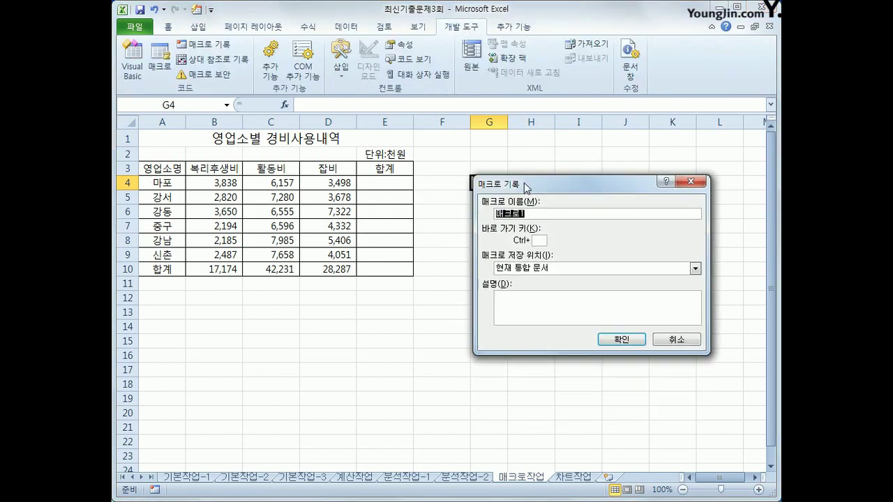
{"action": "type", "text": "합계"}
{"action": "left_click", "coordinate": [605, 340]}
Step: Fill the 합계 column E4:E10 with row sums by applying AutoSum to B4:E10, and check the formulas in E4 and E10
{"action": "left_click", "coordinate": [398, 185]}
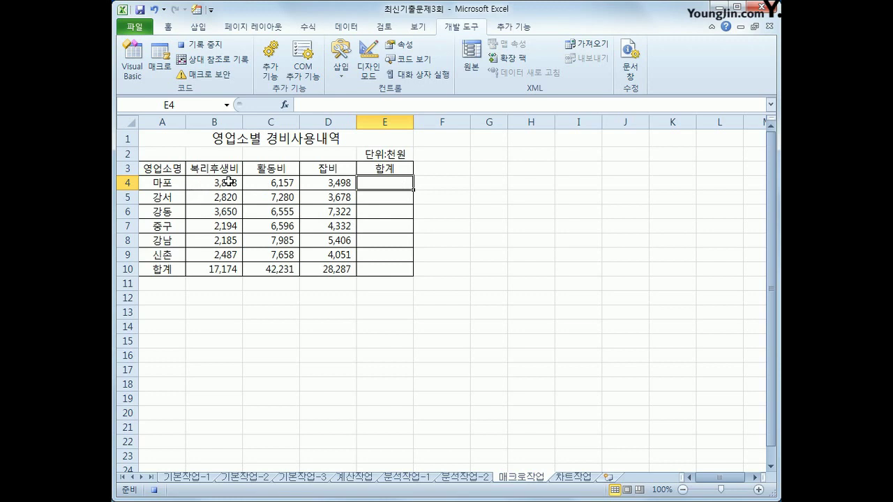
{"action": "left_click_drag", "start_coordinate": [228, 182], "coordinate": [381, 269]}
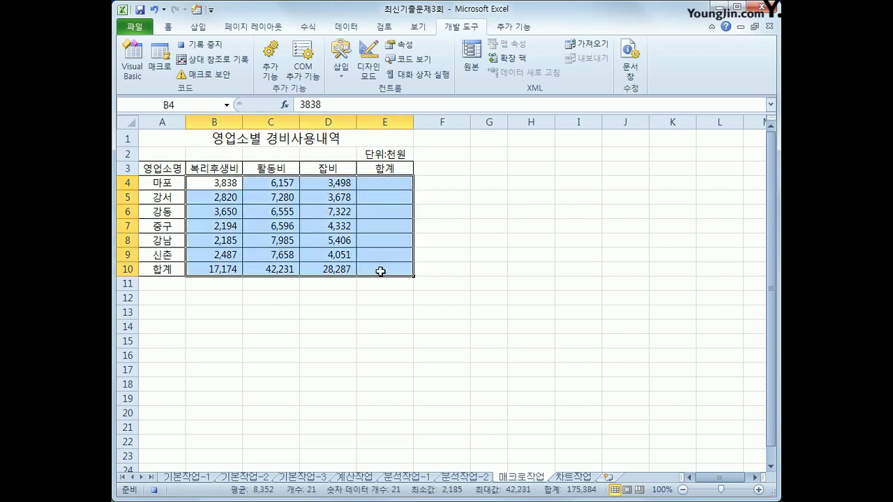
{"action": "left_click", "coordinate": [300, 31]}
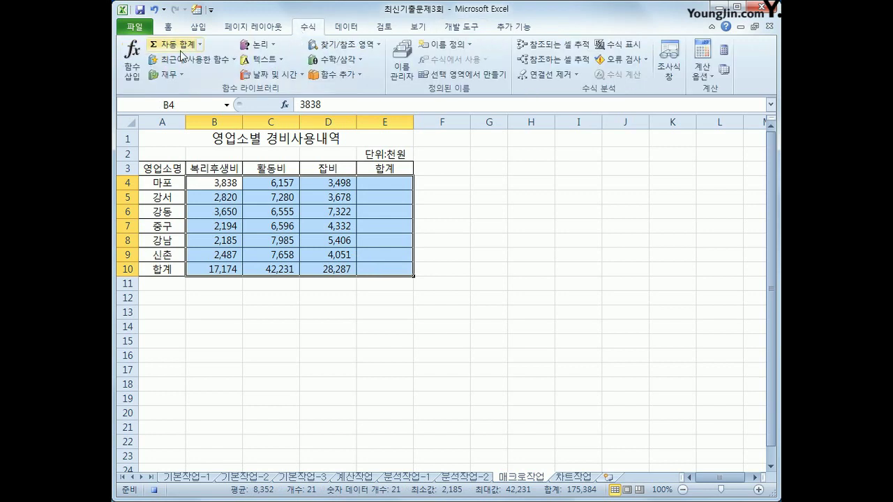
{"action": "left_click", "coordinate": [201, 44]}
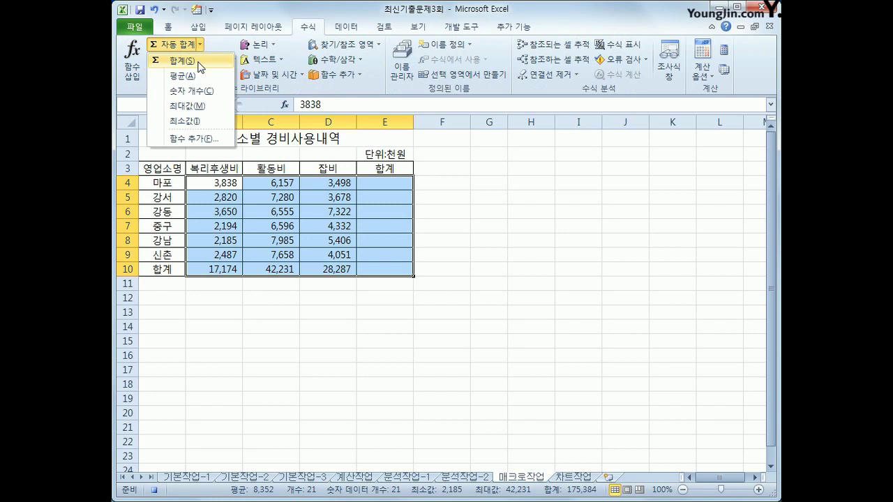
{"action": "left_click", "coordinate": [200, 64]}
{"action": "left_click_drag", "start_coordinate": [231, 187], "coordinate": [321, 185]}
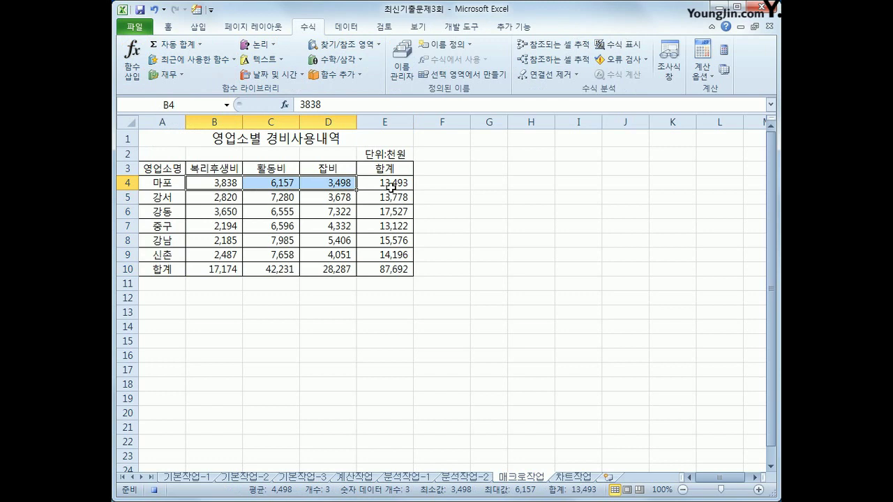
{"action": "left_click", "coordinate": [391, 185]}
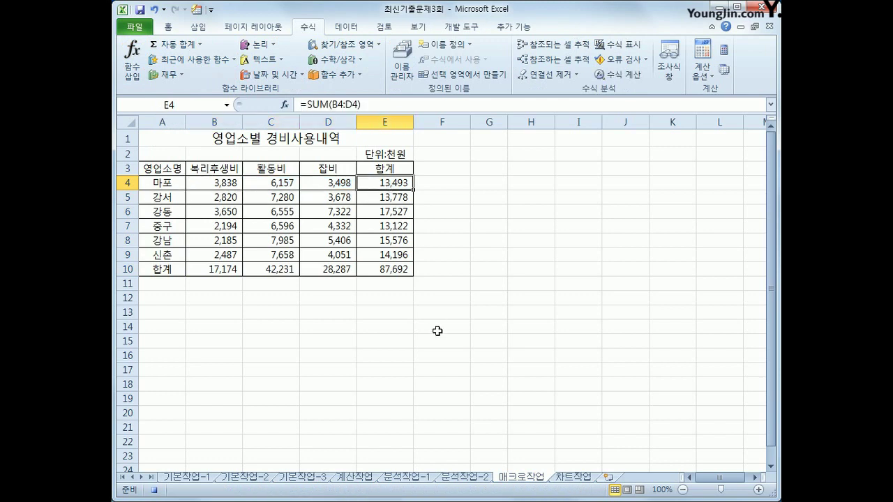
{"action": "left_click", "coordinate": [395, 270]}
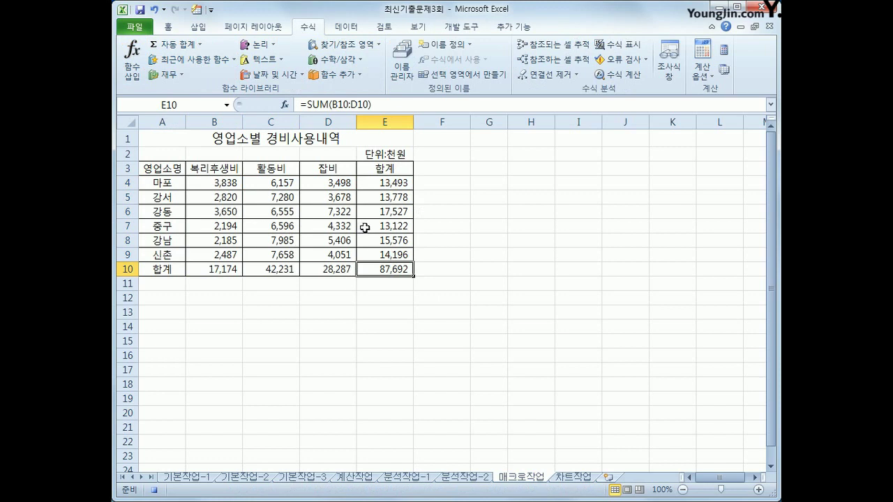
Step: Stop recording the 합계 macro and deselect the table by selecting an empty cell
{"action": "left_click", "coordinate": [460, 29]}
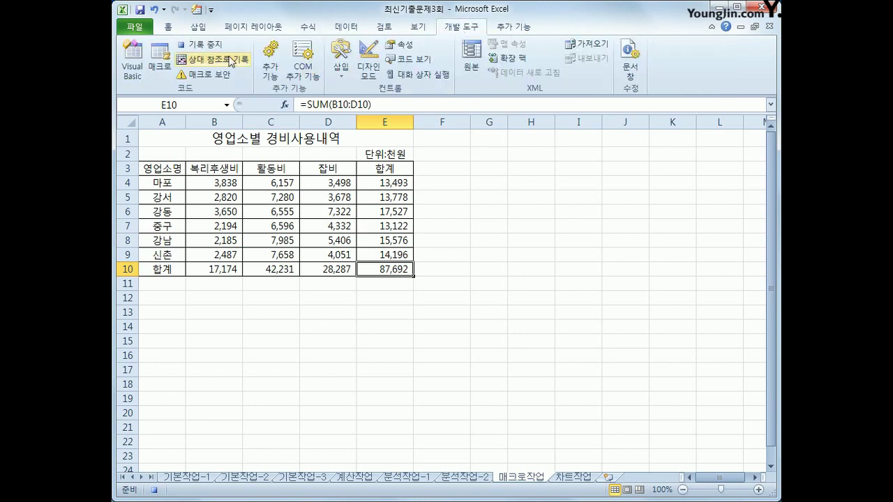
{"action": "left_click", "coordinate": [203, 44]}
{"action": "left_click", "coordinate": [483, 343]}
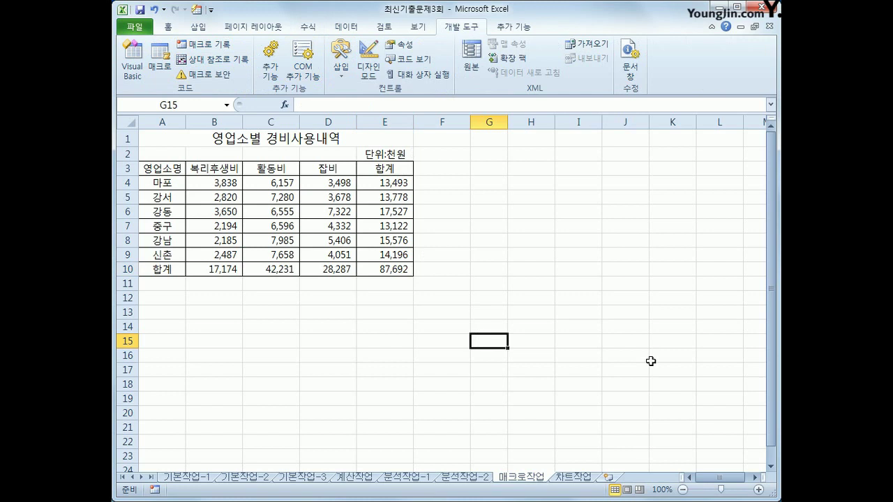
Step: Insert a form control button labelled 합계 over G3:H4 and assign the 합계 macro to it
{"action": "left_click", "coordinate": [341, 70]}
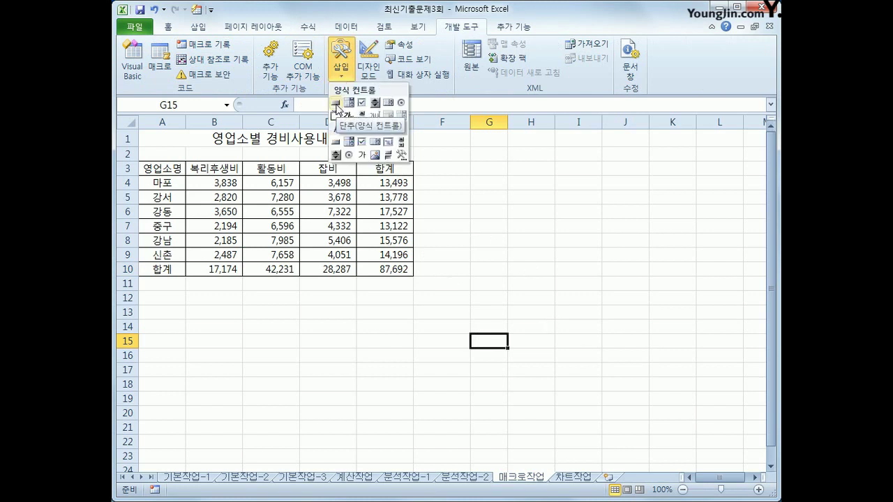
{"action": "left_click", "coordinate": [337, 105]}
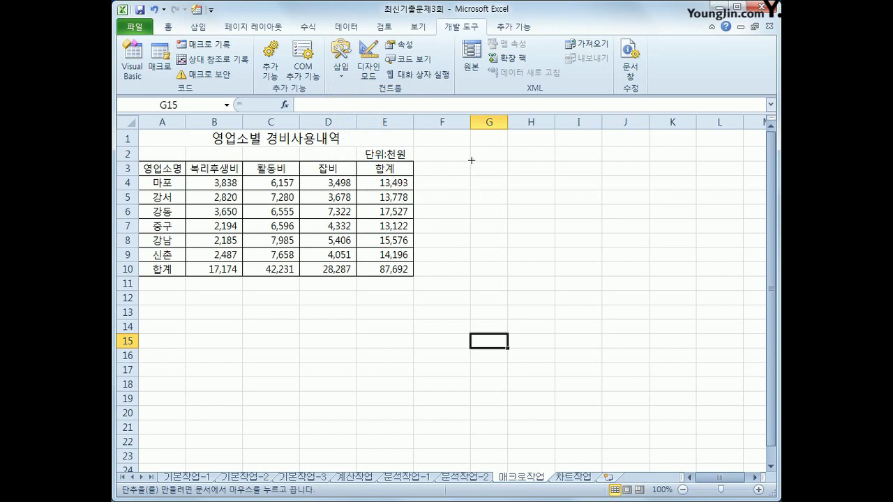
{"action": "left_click_drag", "start_coordinate": [471, 161], "coordinate": [237, 137]}
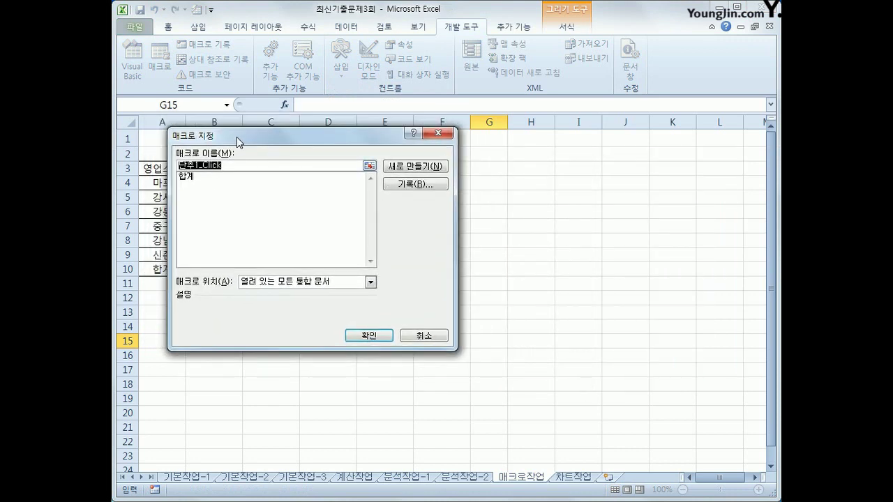
{"action": "left_click", "coordinate": [207, 184]}
{"action": "left_click", "coordinate": [207, 184]}
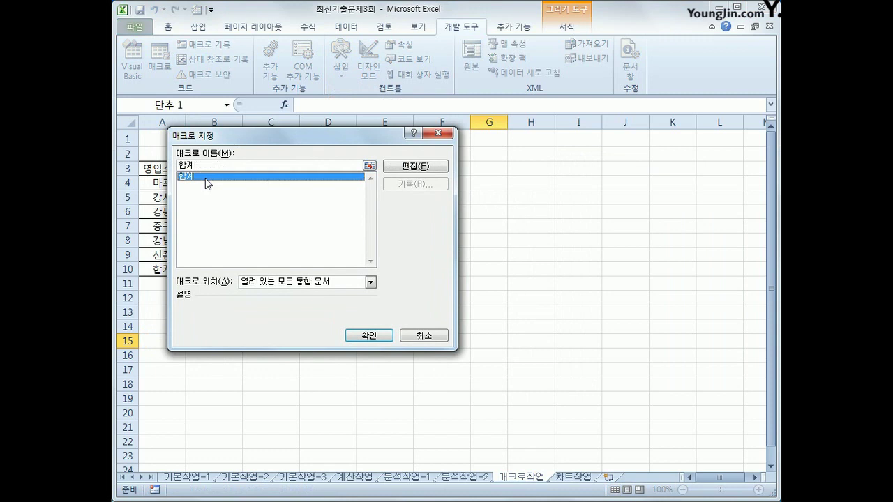
{"action": "left_click", "coordinate": [360, 335]}
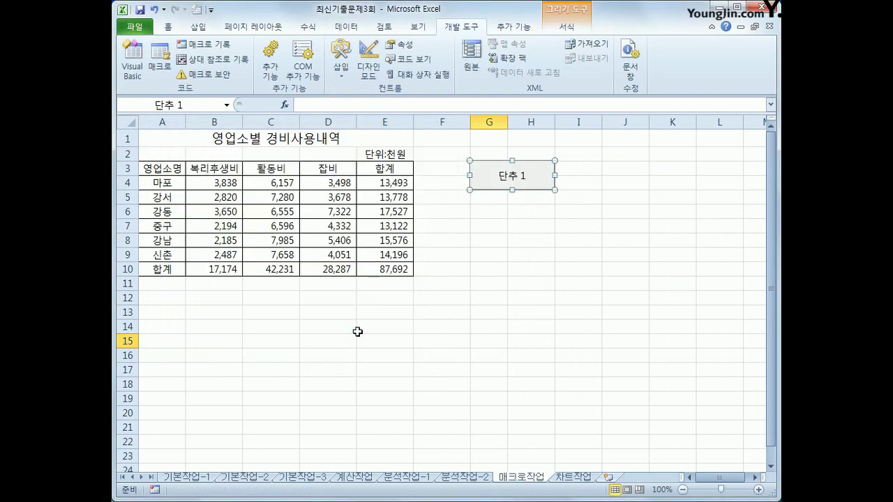
{"action": "type", "text": "합계"}
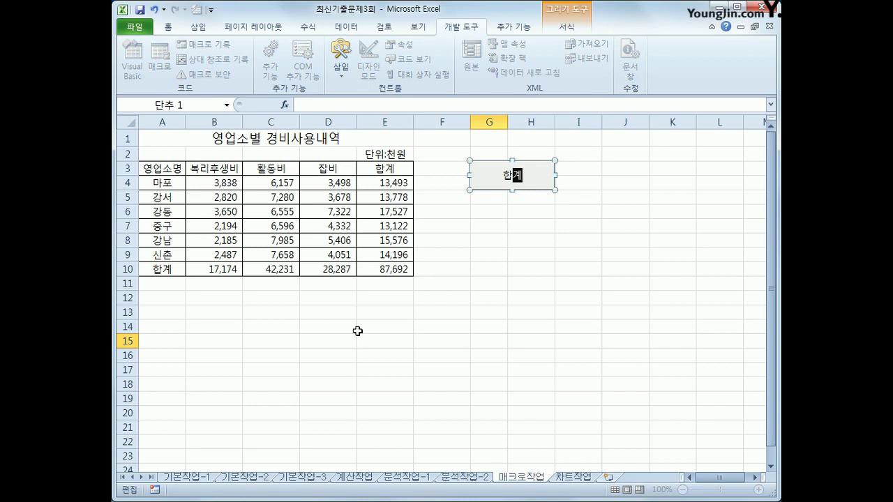
{"action": "left_click", "coordinate": [369, 351]}
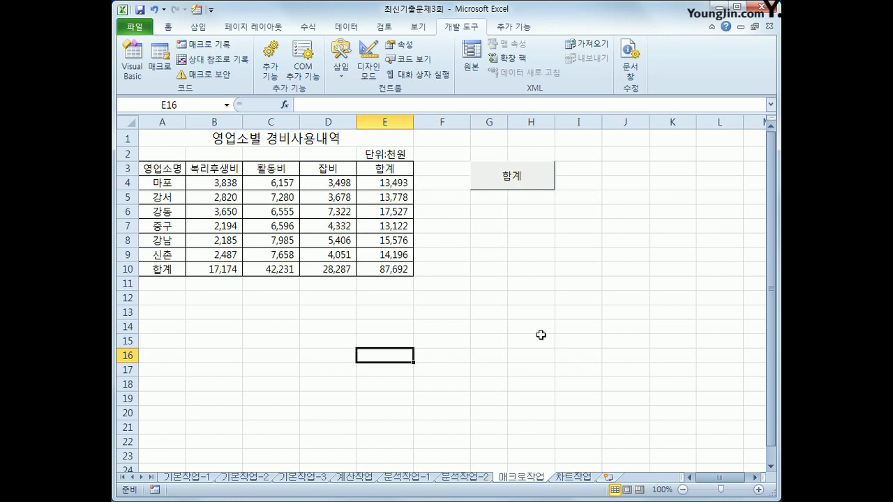
Step: Start recording a new macro named 통화 stored in the current workbook
{"action": "left_click", "coordinate": [209, 49]}
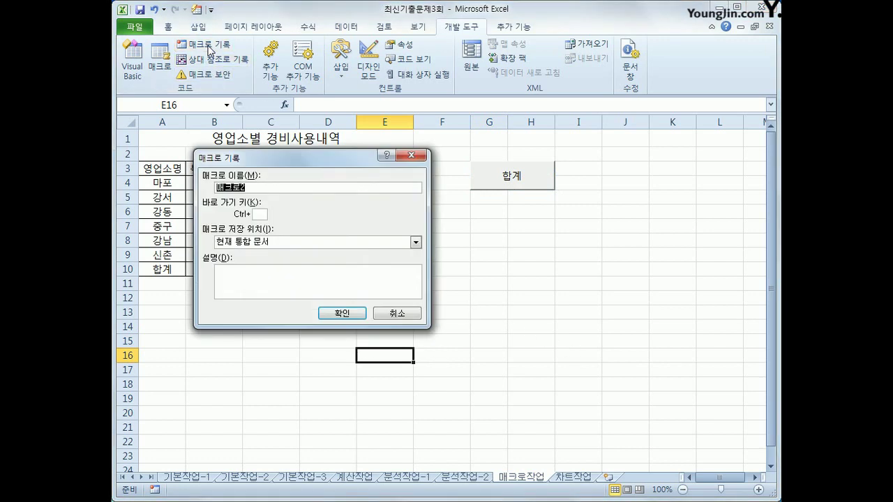
{"action": "type", "text": "통화"}
{"action": "left_click", "coordinate": [325, 315]}
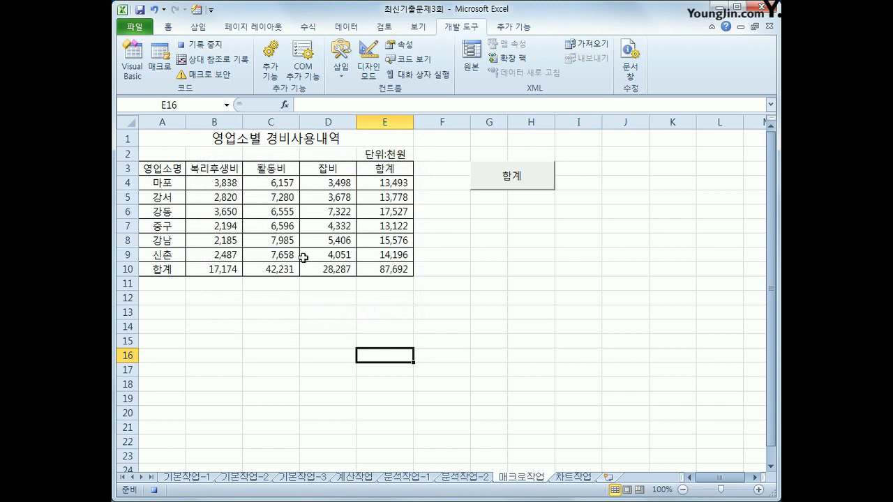
Step: Apply the 통화 number format to the totals in E4:E10 and B10:D10
{"action": "left_click", "coordinate": [381, 184]}
{"action": "left_click_drag", "start_coordinate": [380, 184], "coordinate": [392, 265]}
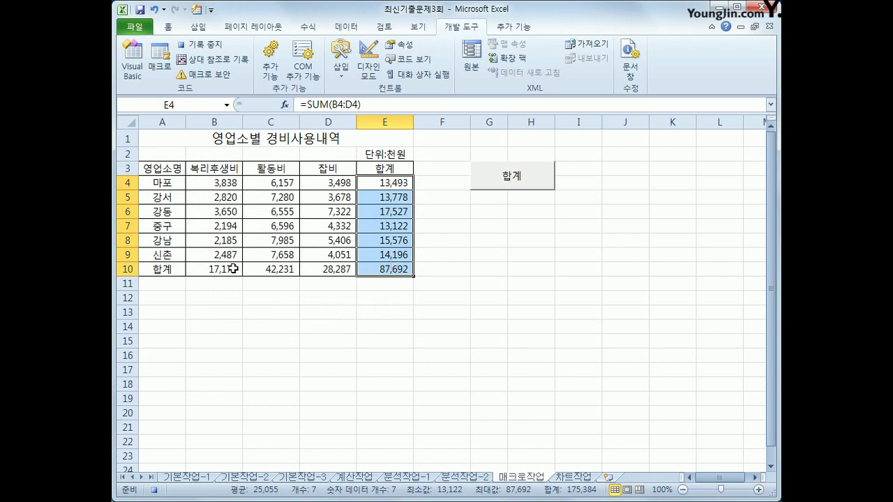
{"action": "left_click_drag", "start_coordinate": [230, 269], "coordinate": [309, 268], "text": "ctrl"}
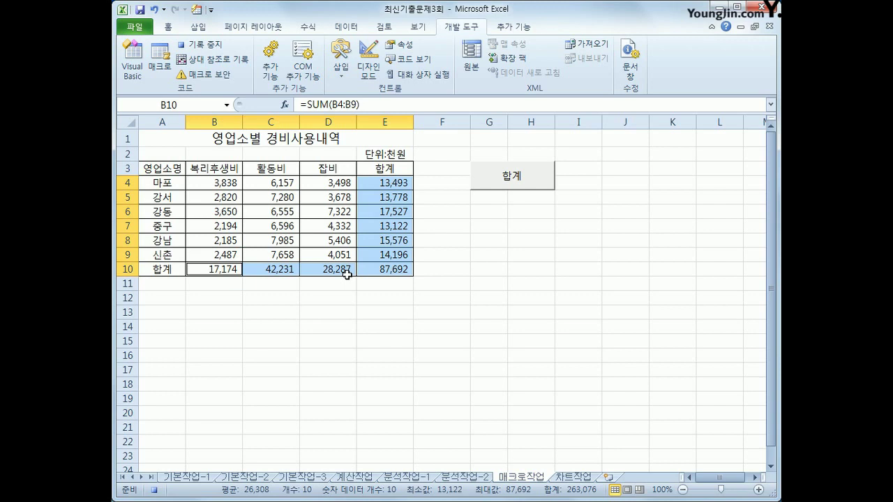
{"action": "left_click", "coordinate": [175, 31]}
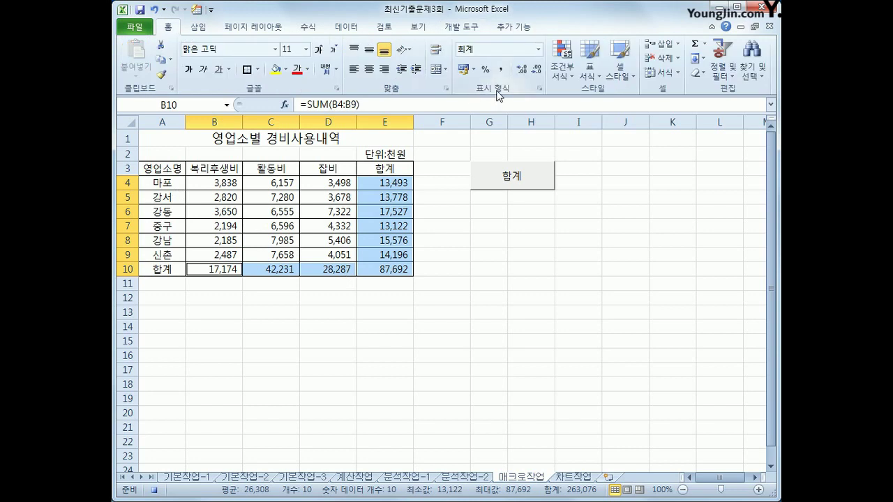
{"action": "left_click", "coordinate": [540, 50]}
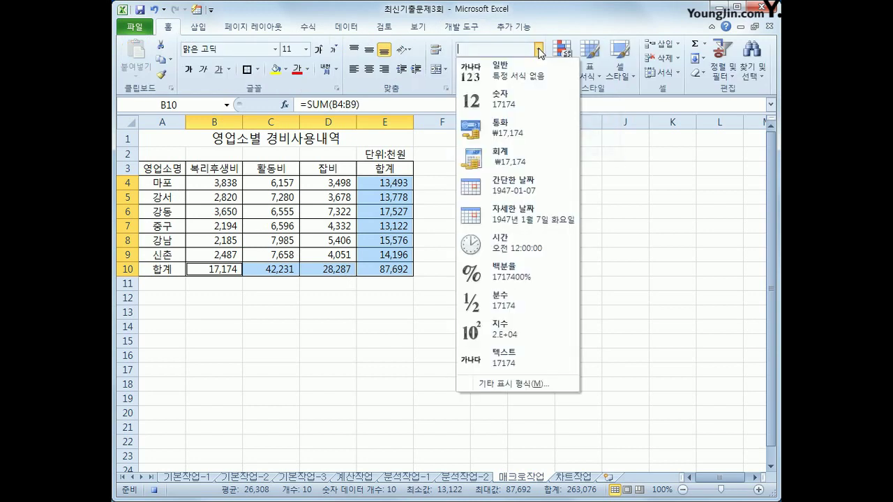
{"action": "left_click", "coordinate": [531, 132]}
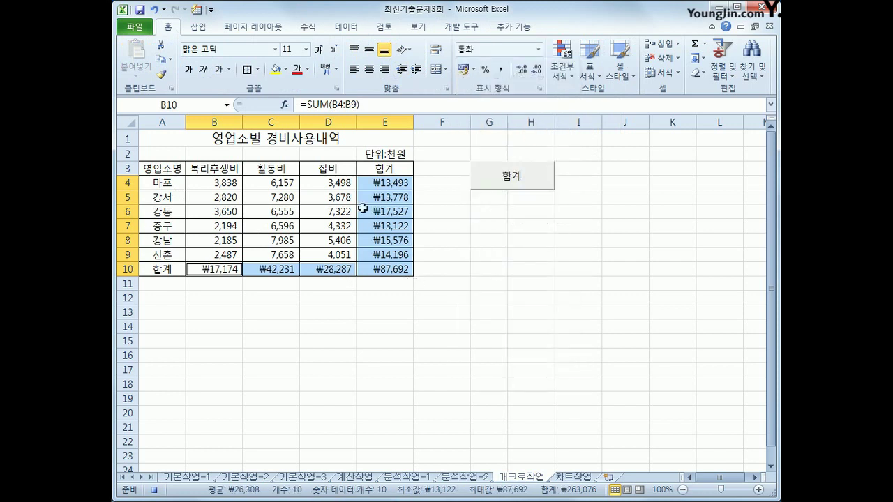
Step: Stop recording the 통화 macro and select an empty cell outside the table
{"action": "left_click", "coordinate": [395, 272]}
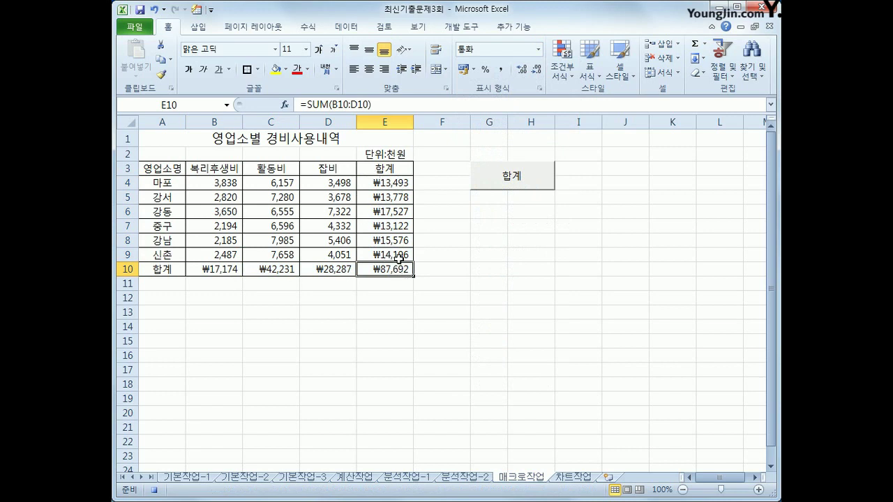
{"action": "left_click", "coordinate": [454, 29]}
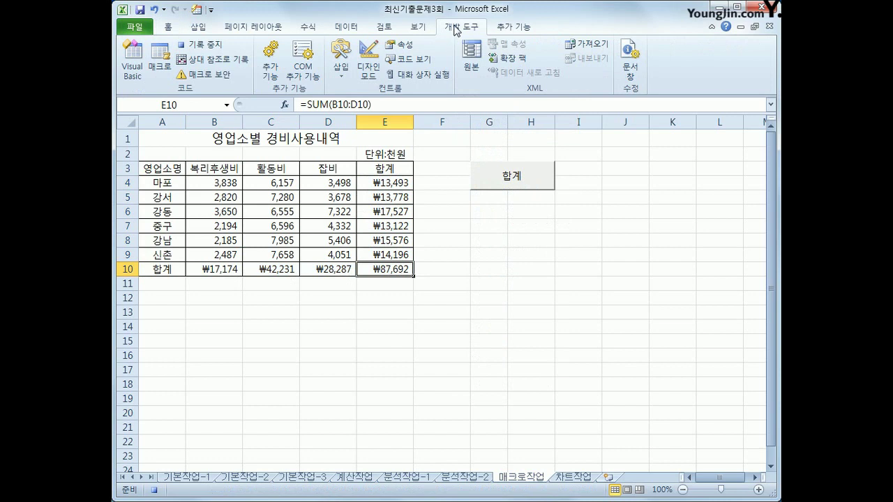
{"action": "left_click", "coordinate": [213, 46]}
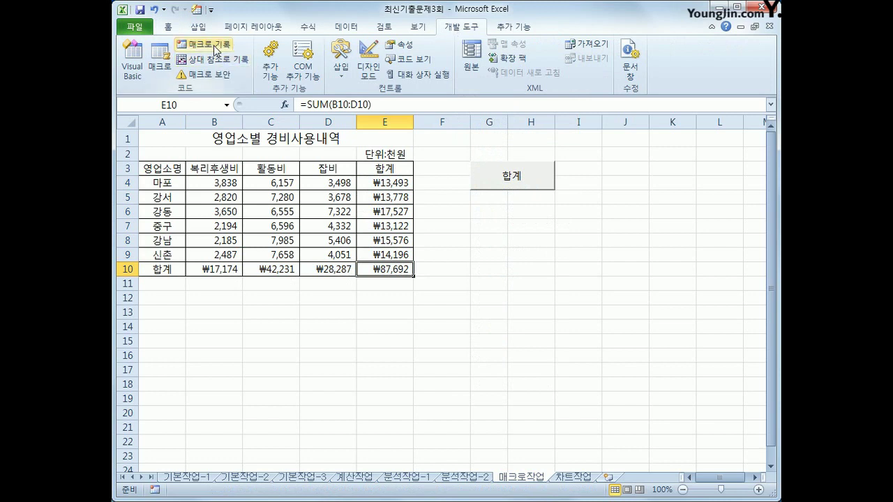
{"action": "left_click", "coordinate": [558, 341]}
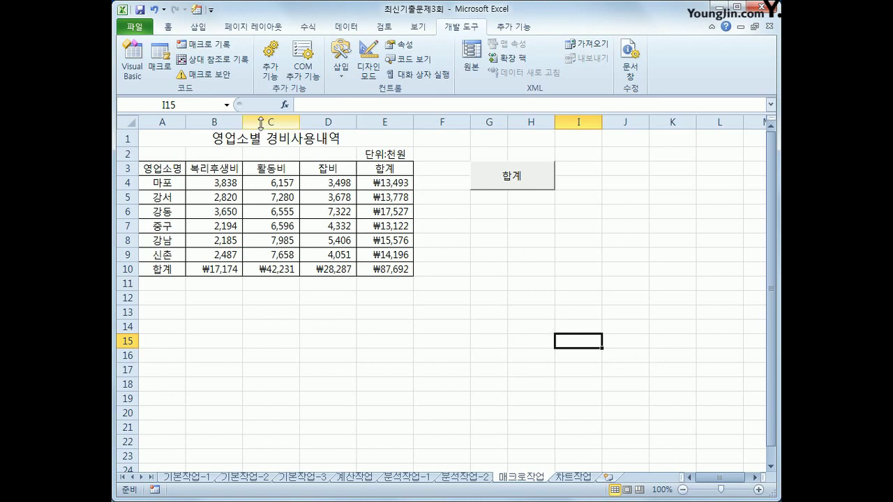
Step: Draw a rounded rectangle over G6:H7 and enter 통화 as its text
{"action": "left_click", "coordinate": [202, 28]}
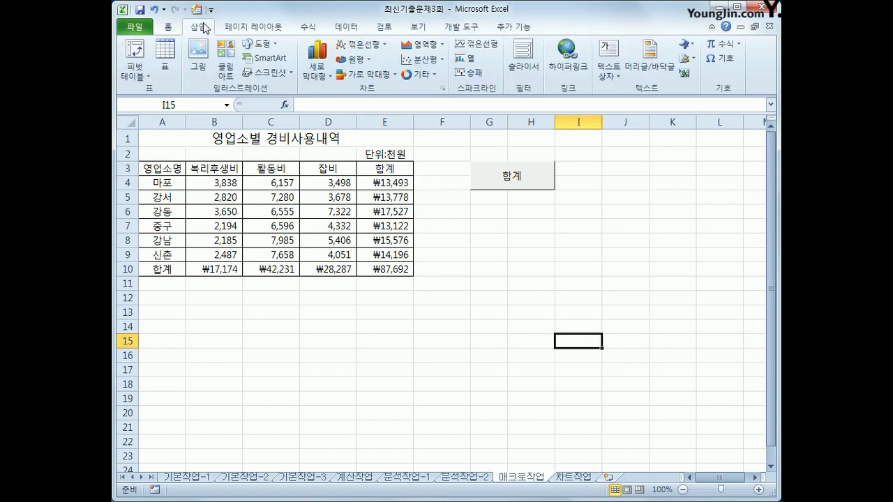
{"action": "left_click", "coordinate": [268, 46]}
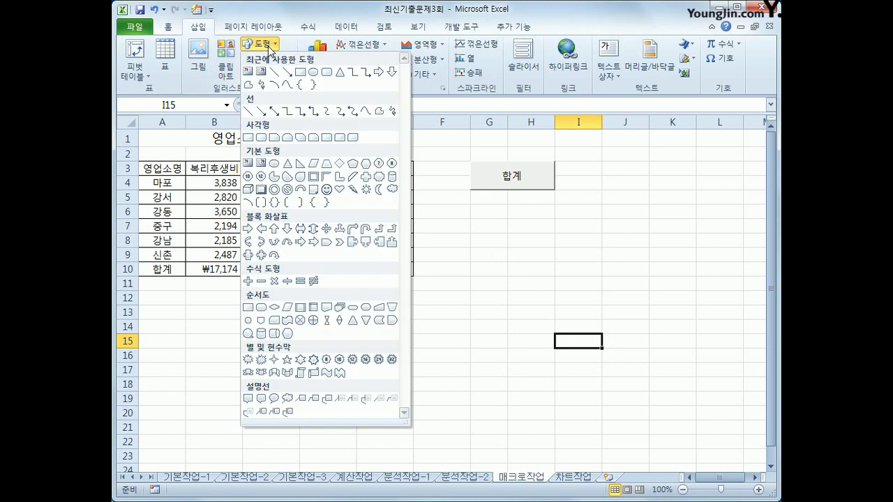
{"action": "left_click", "coordinate": [260, 138]}
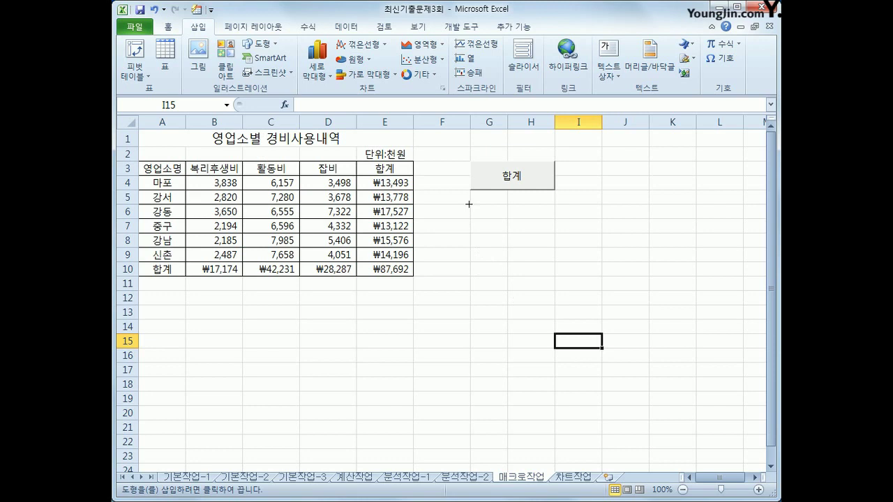
{"action": "left_click_drag", "start_coordinate": [470, 205], "coordinate": [537, 228]}
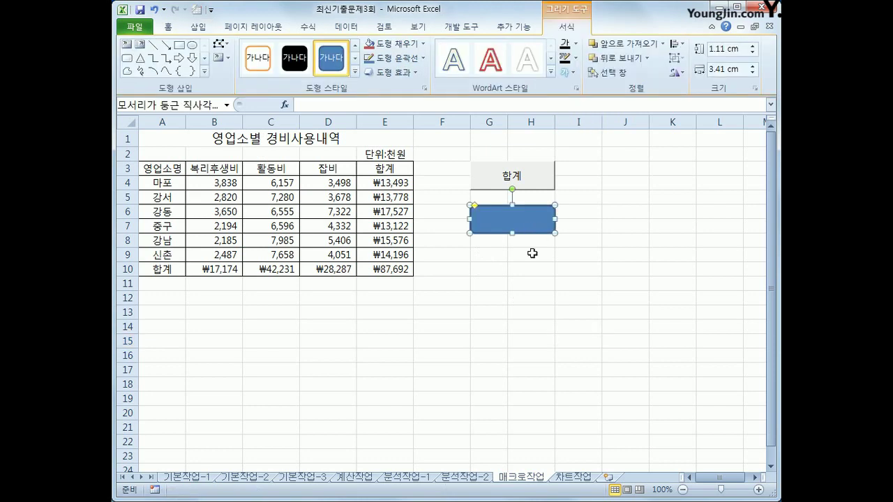
{"action": "type", "text": "통화"}
Step: Assign the 통화 macro to the rounded rectangle
{"action": "right_click", "coordinate": [532, 209]}
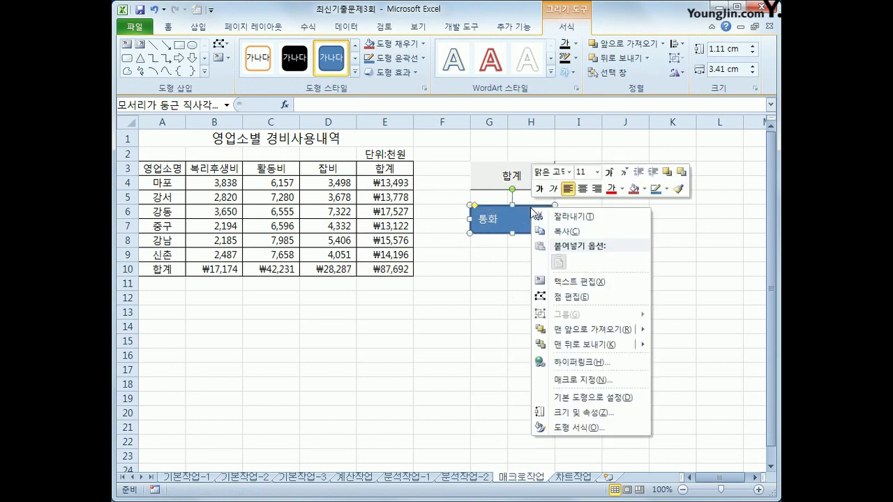
{"action": "left_click", "coordinate": [581, 380]}
{"action": "left_click_drag", "start_coordinate": [497, 273], "coordinate": [250, 109]}
{"action": "left_click", "coordinate": [234, 148]}
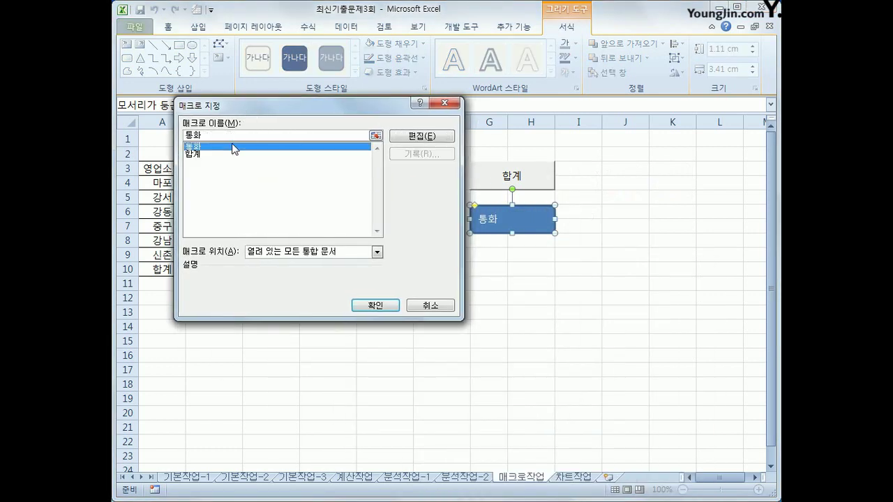
{"action": "left_click", "coordinate": [366, 307]}
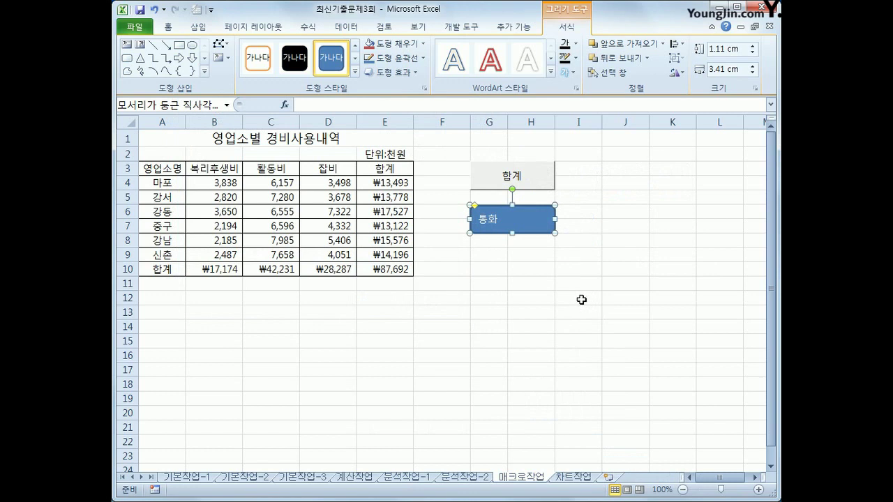
Step: Center the rounded rectangle's text vertically and horizontally, and deselect the shape
{"action": "left_click", "coordinate": [172, 29]}
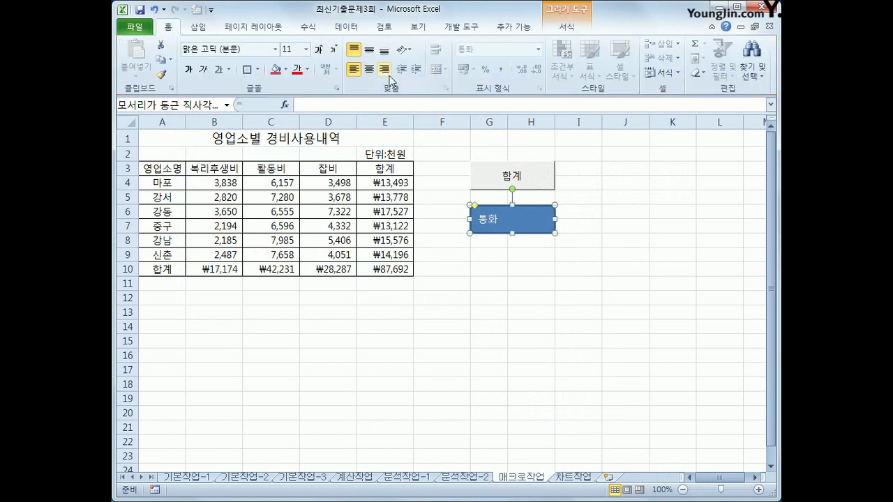
{"action": "left_click", "coordinate": [373, 51]}
{"action": "left_click", "coordinate": [369, 69]}
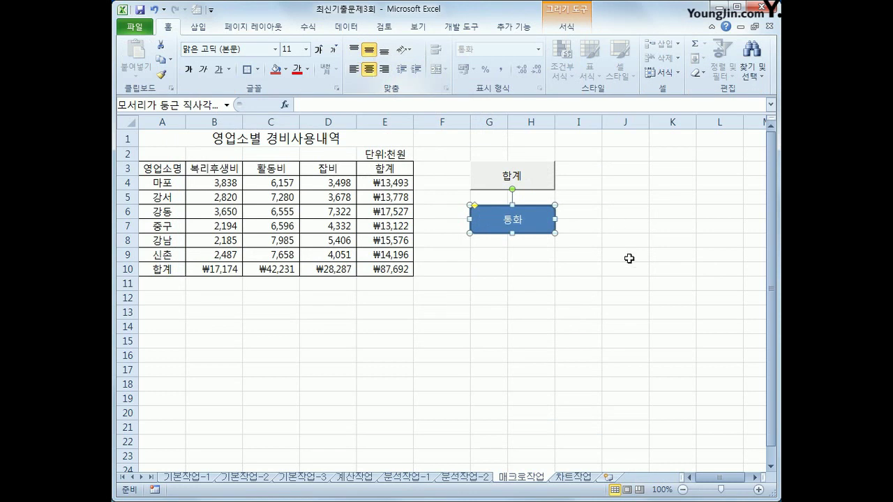
{"action": "left_click", "coordinate": [657, 308]}
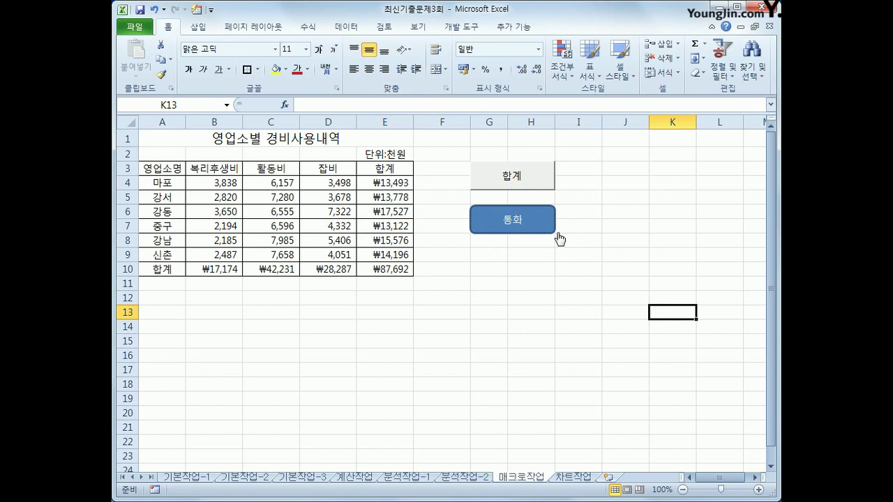
Step: Switch to the 차트작업 sheet, select the line chart and review it against its source table
{"action": "left_click", "coordinate": [576, 479]}
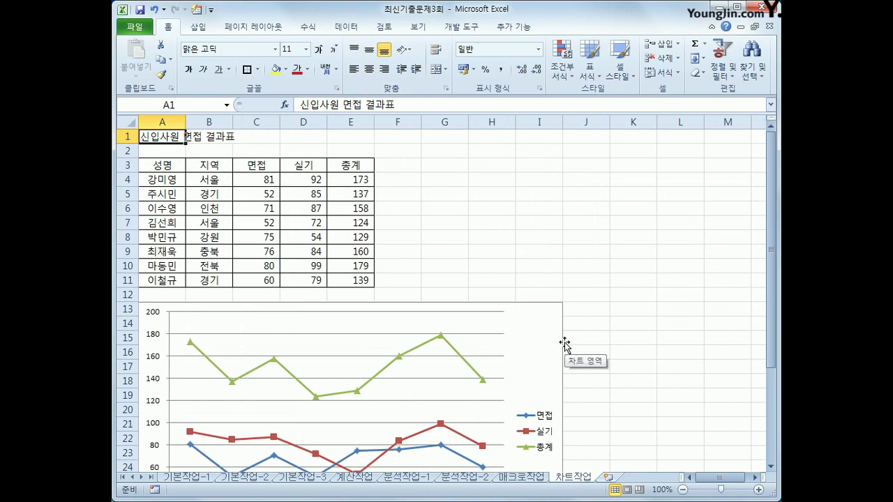
{"action": "scroll", "coordinate": [561, 342], "scroll_direction": "down", "scroll_amount": 1}
{"action": "left_click", "coordinate": [551, 325]}
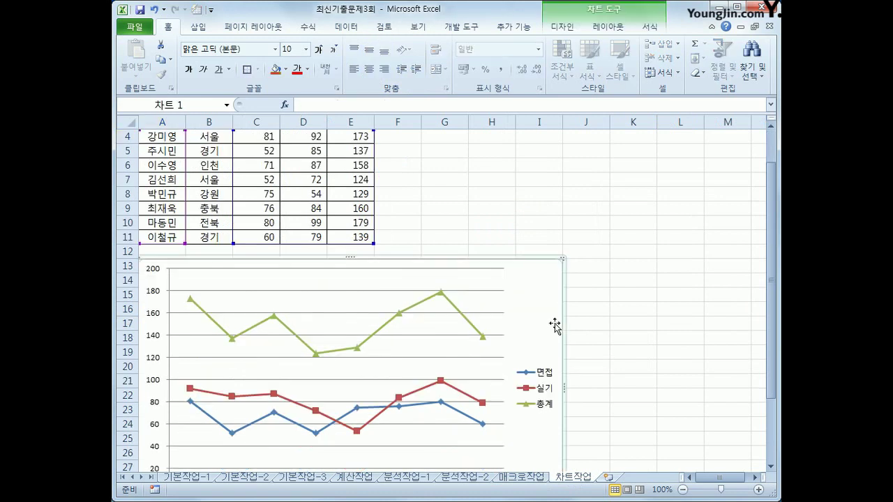
{"action": "scroll", "coordinate": [607, 334], "scroll_direction": "down", "scroll_amount": 1}
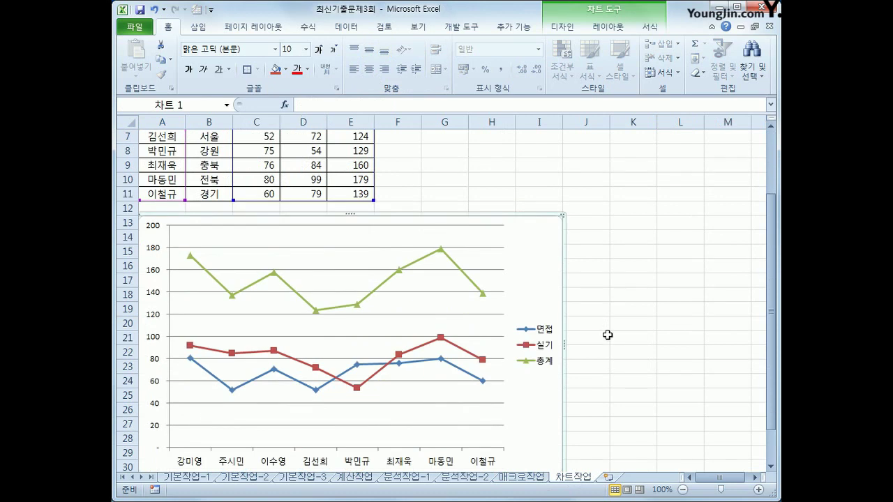
{"action": "scroll", "coordinate": [608, 335], "scroll_direction": "up", "scroll_amount": 2}
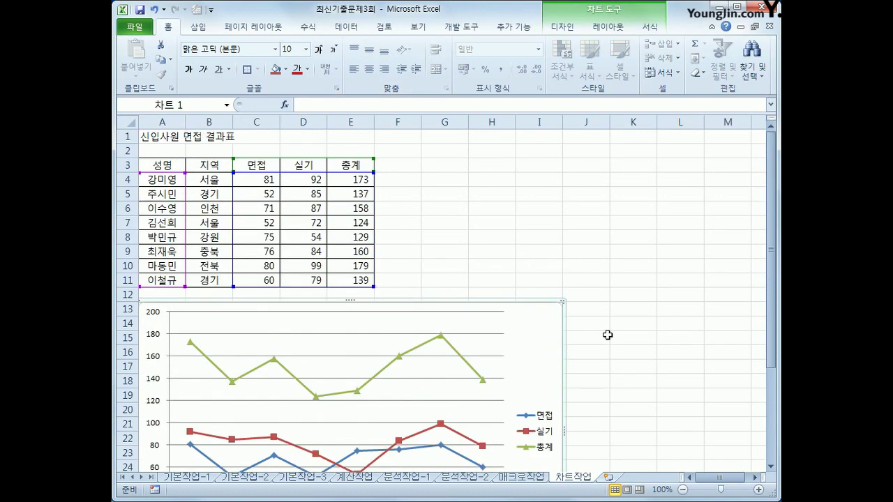
{"action": "scroll", "coordinate": [607, 335], "scroll_direction": "down", "scroll_amount": 1}
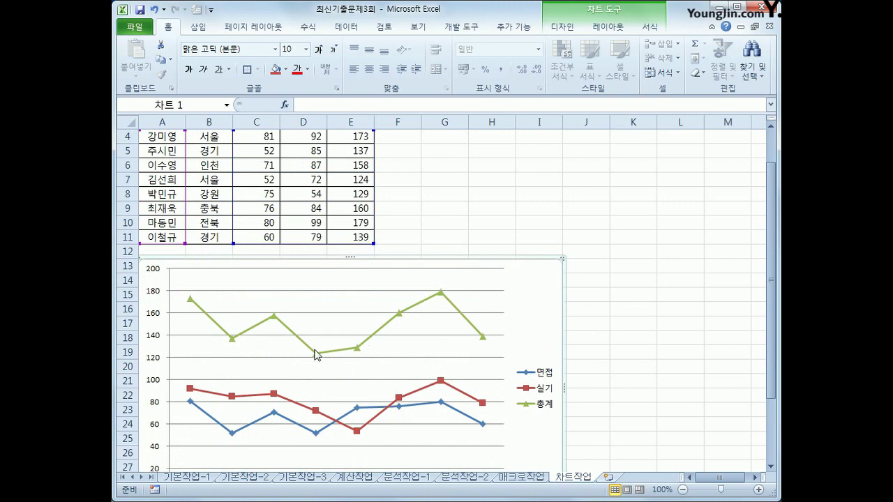
Step: Delete the 실기 series from the line chart
{"action": "left_click", "coordinate": [274, 395]}
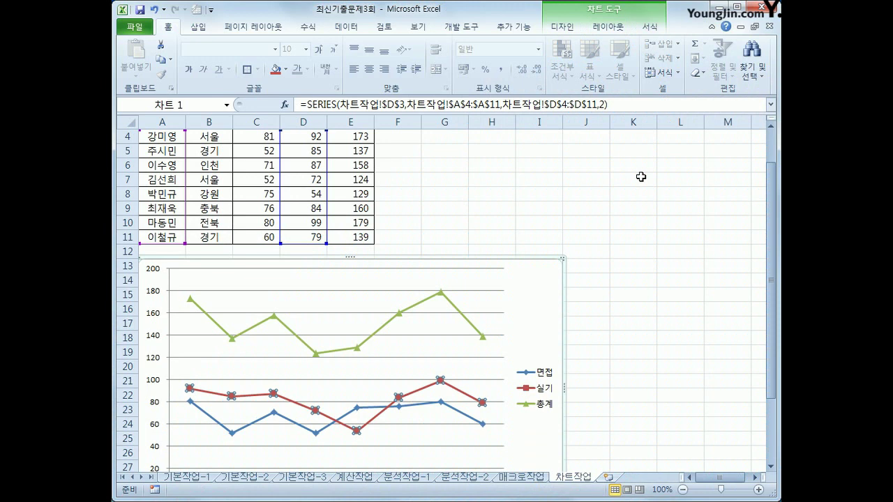
{"action": "right_click", "coordinate": [440, 381]}
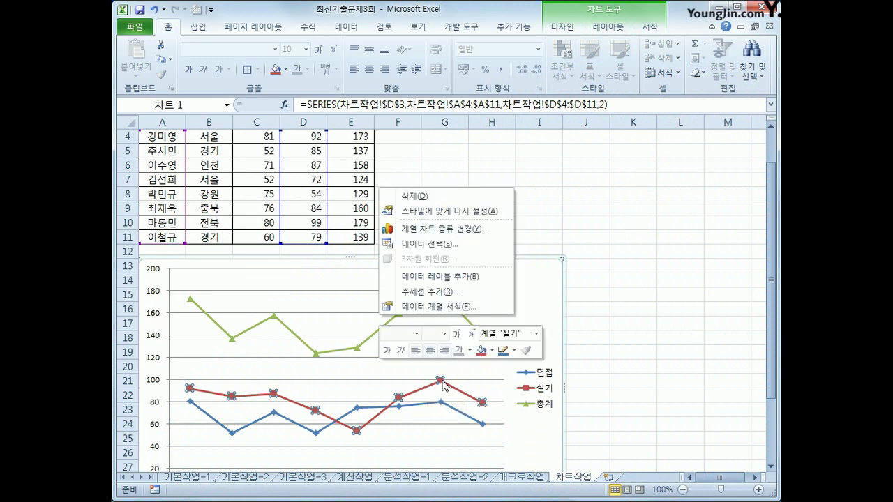
{"action": "left_click", "coordinate": [416, 196]}
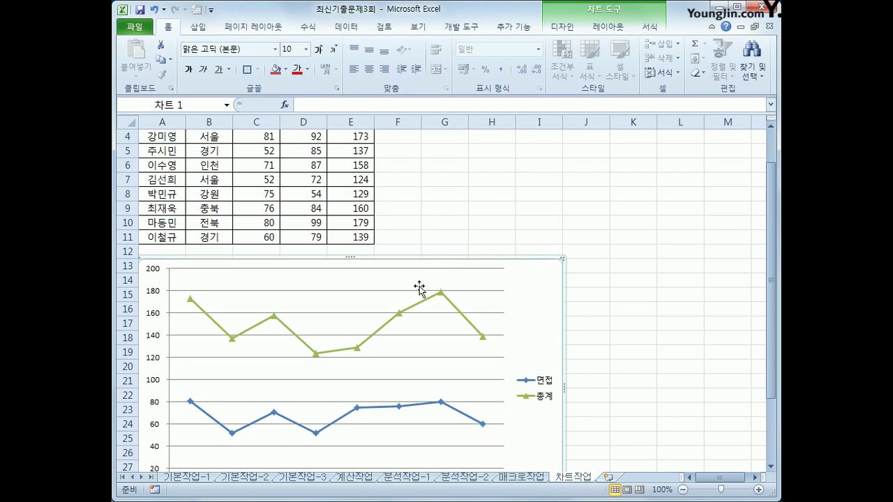
Step: Change the 면접 series to the basic, non-stacked area (영역형) chart type
{"action": "left_click", "coordinate": [401, 406]}
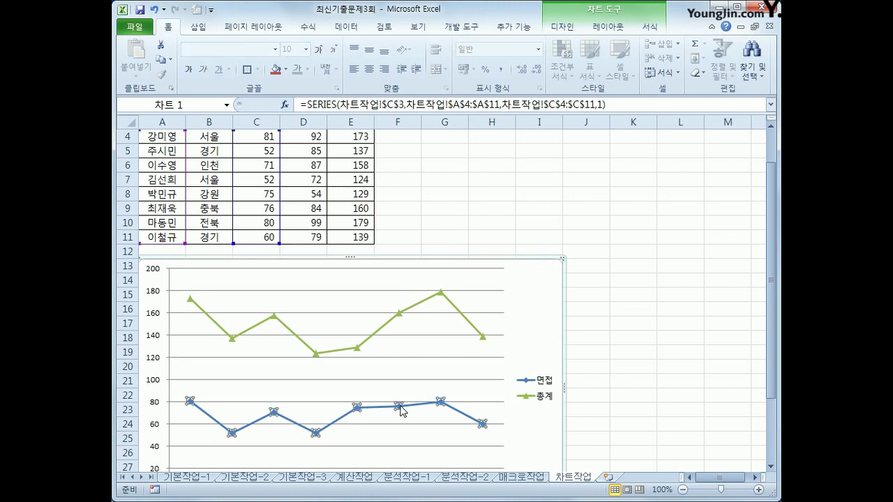
{"action": "mouse_move", "coordinate": [400, 412]}
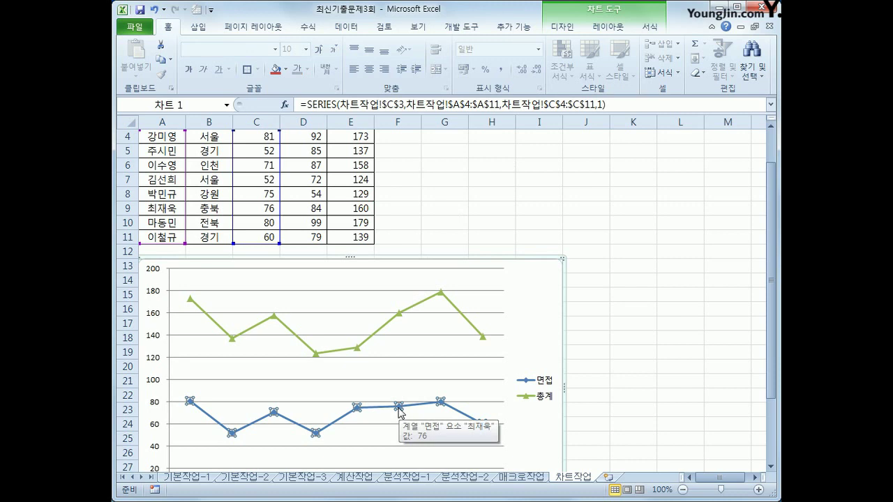
{"action": "right_click", "coordinate": [401, 411]}
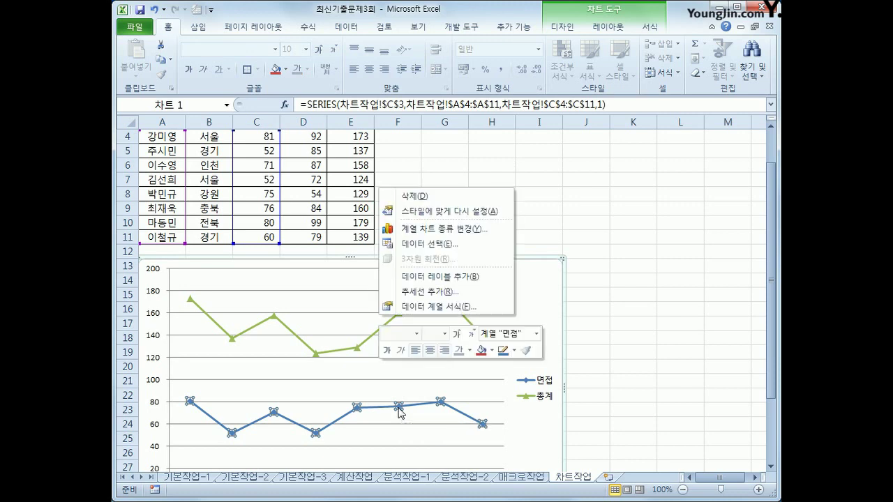
{"action": "left_click", "coordinate": [454, 232]}
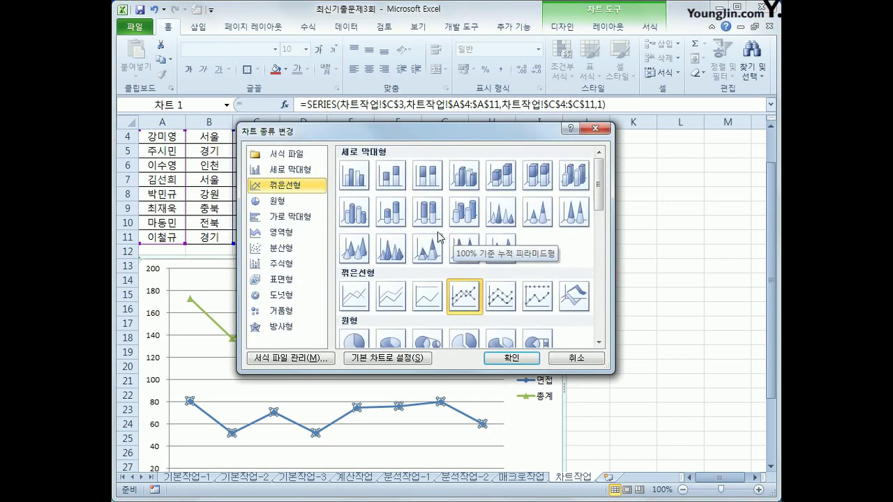
{"action": "left_click", "coordinate": [278, 237]}
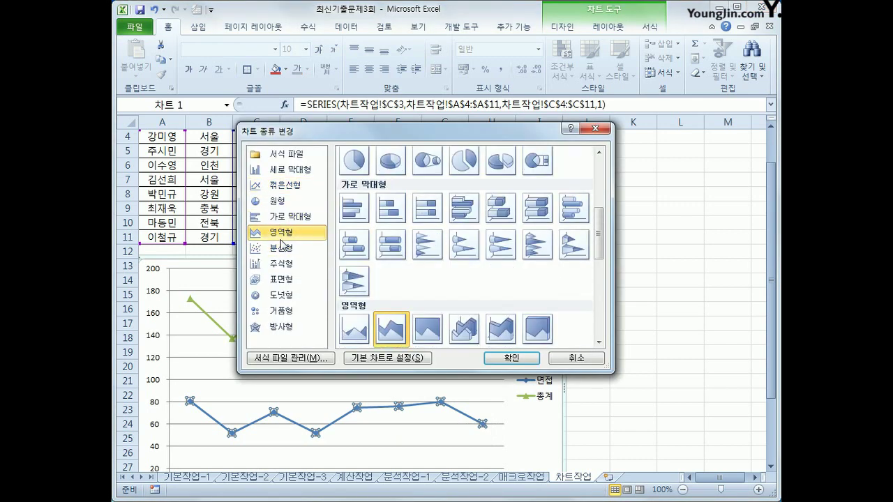
{"action": "left_click", "coordinate": [361, 333]}
{"action": "left_click", "coordinate": [512, 358]}
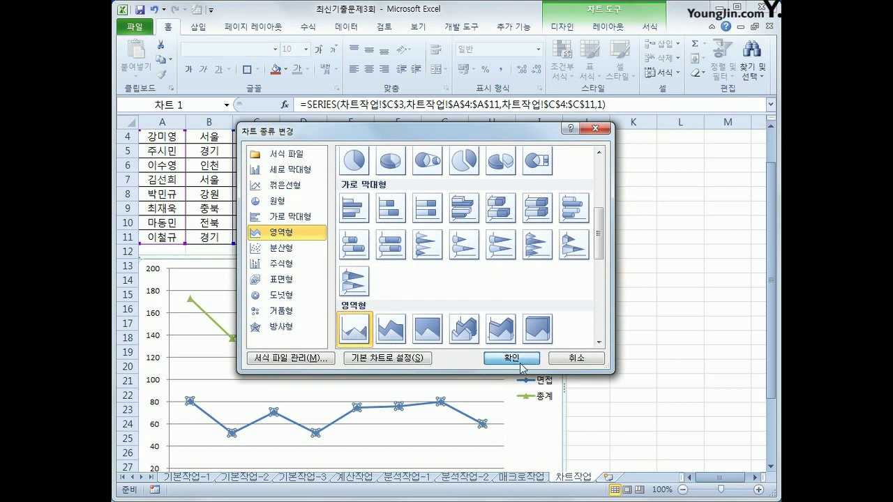
Step: Add a chart title above the plot and set its text to 신입사원 면접 결과
{"action": "scroll", "coordinate": [590, 374], "scroll_direction": "down", "scroll_amount": 2}
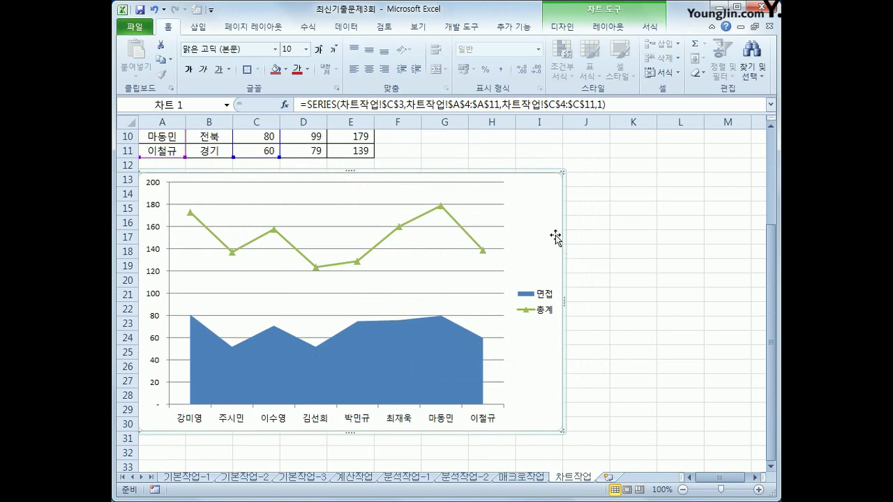
{"action": "left_click", "coordinate": [611, 29]}
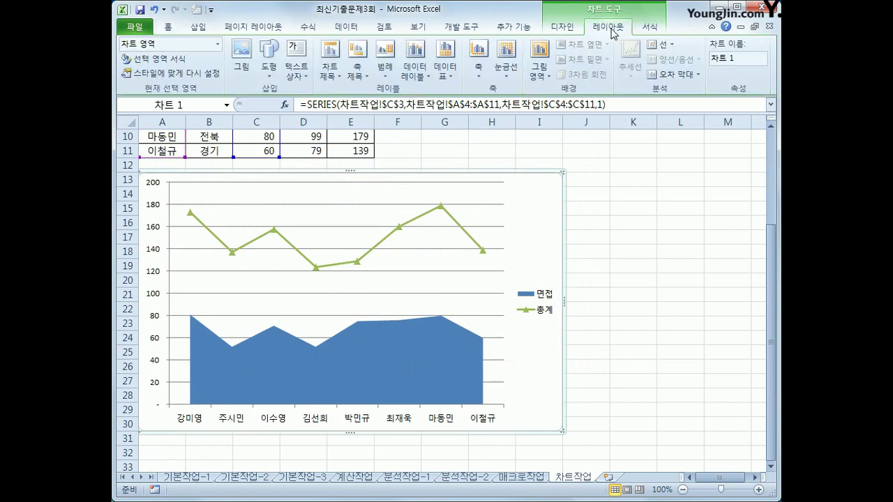
{"action": "left_click", "coordinate": [330, 67]}
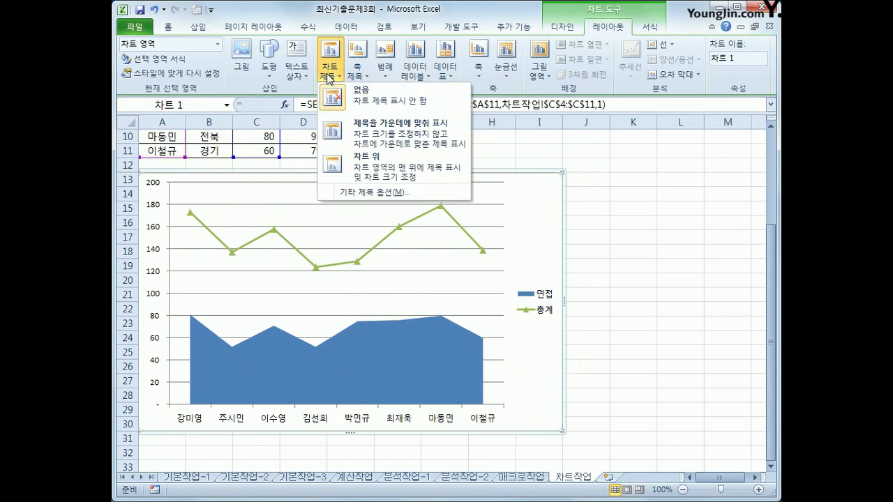
{"action": "left_click", "coordinate": [356, 167]}
{"action": "left_click", "coordinate": [320, 195]}
{"action": "left_click_drag", "start_coordinate": [319, 196], "coordinate": [384, 196]}
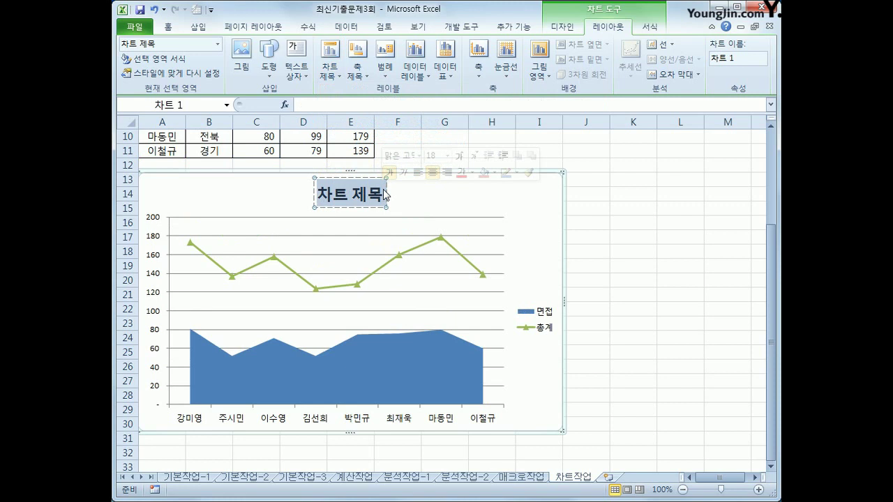
{"action": "type", "text": "신입사원"}
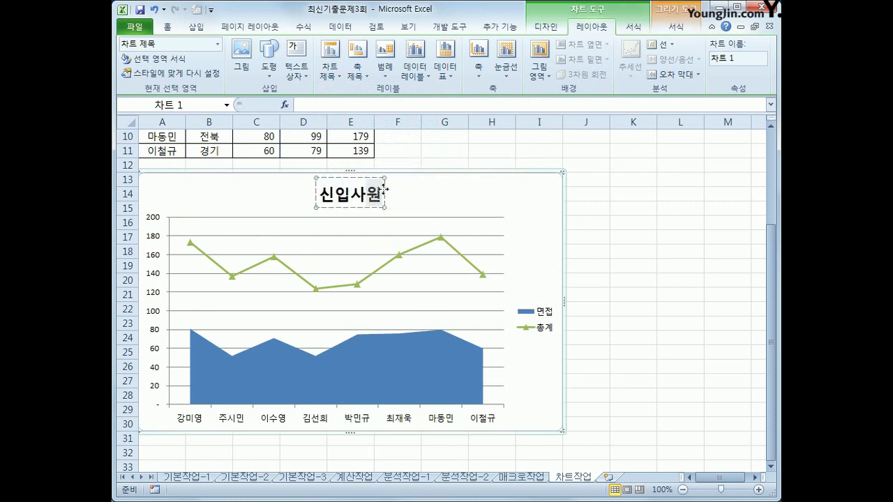
{"action": "type", "text": " 면접 결과"}
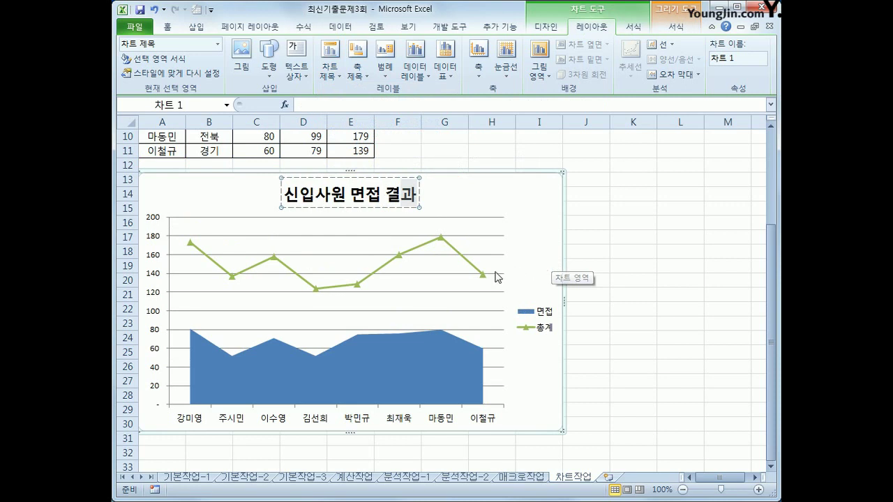
Step: Place the chart legend above the plot area and deselect the title
{"action": "left_click", "coordinate": [391, 75]}
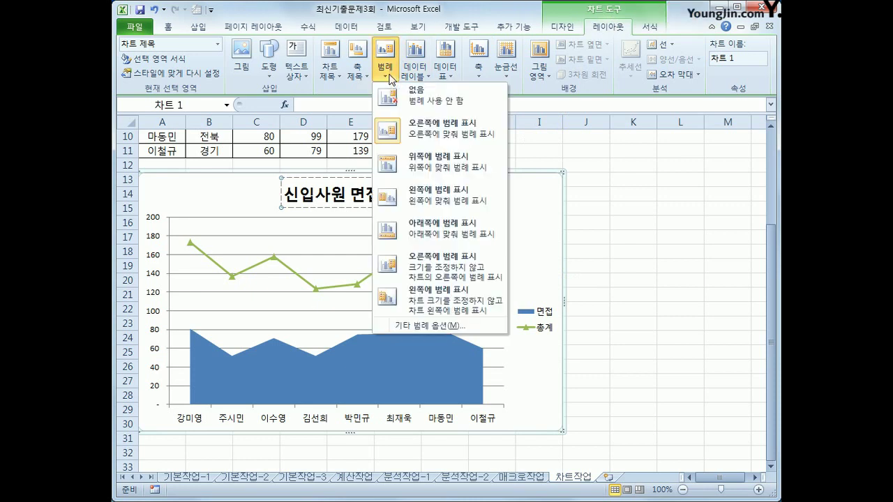
{"action": "left_click", "coordinate": [419, 162]}
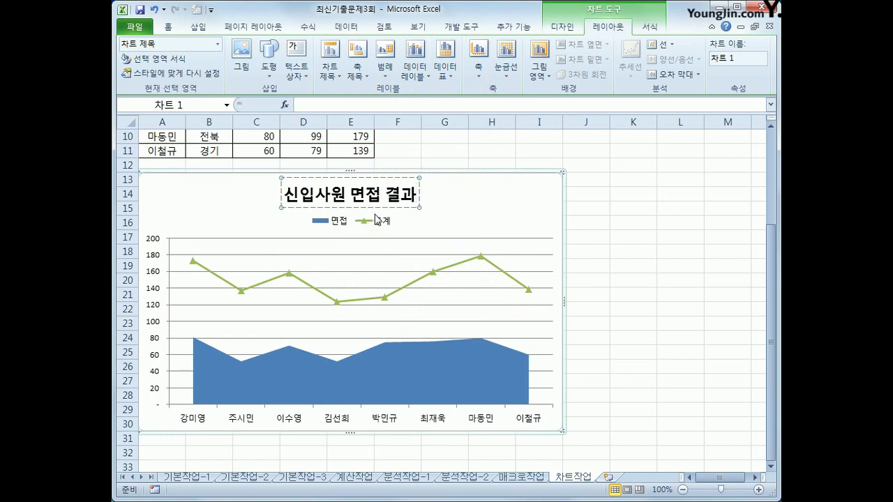
{"action": "left_click", "coordinate": [372, 237]}
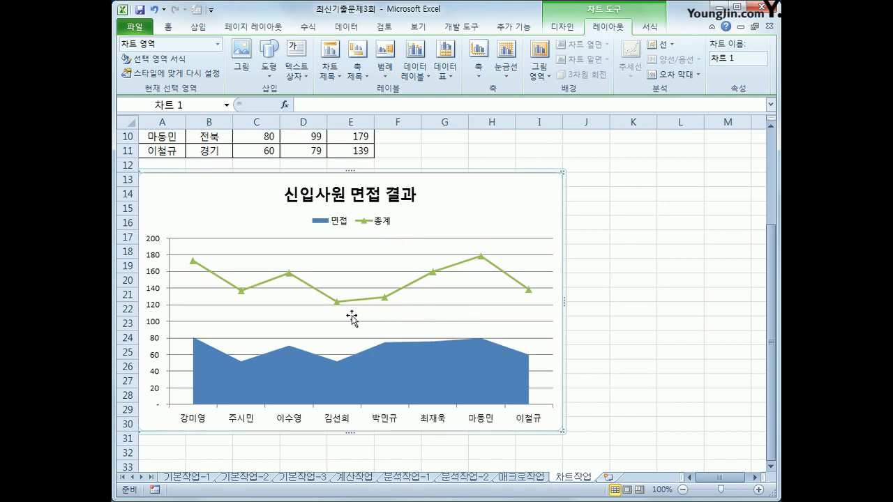
Step: Format the 총계 series with a smoothed line (완만한 선)
{"action": "left_click", "coordinate": [386, 300]}
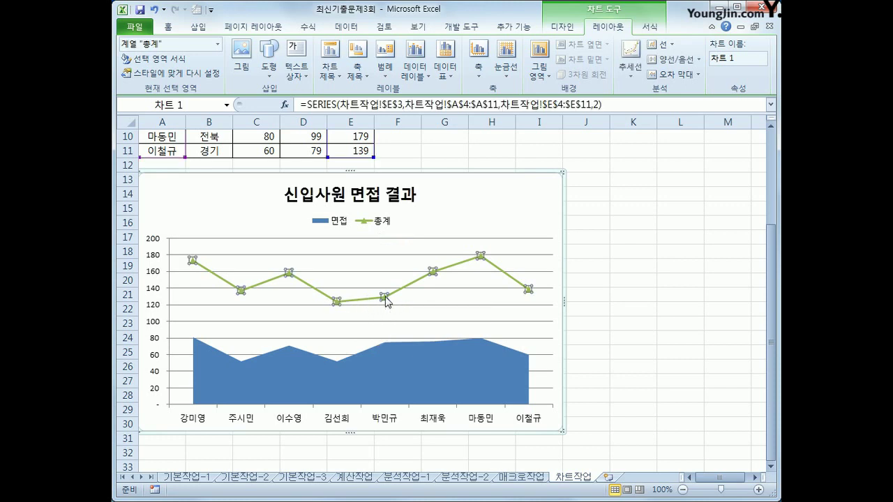
{"action": "right_click", "coordinate": [386, 301]}
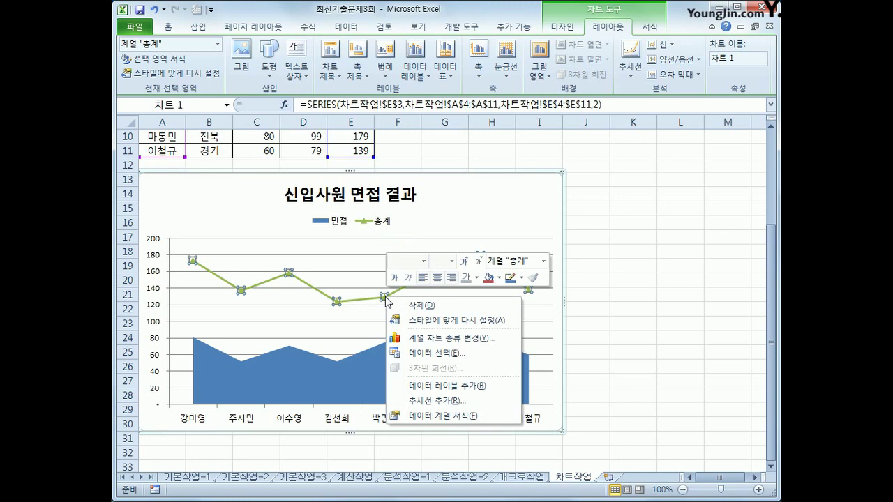
{"action": "left_click", "coordinate": [458, 419]}
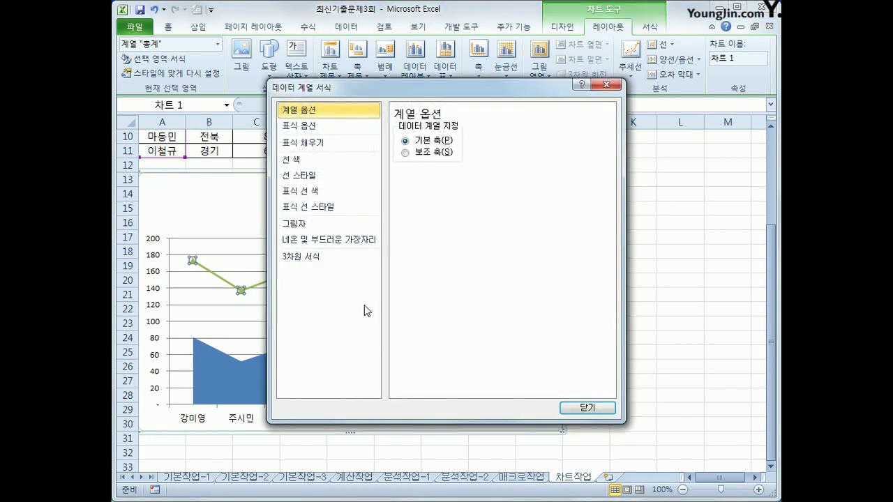
{"action": "left_click", "coordinate": [311, 175]}
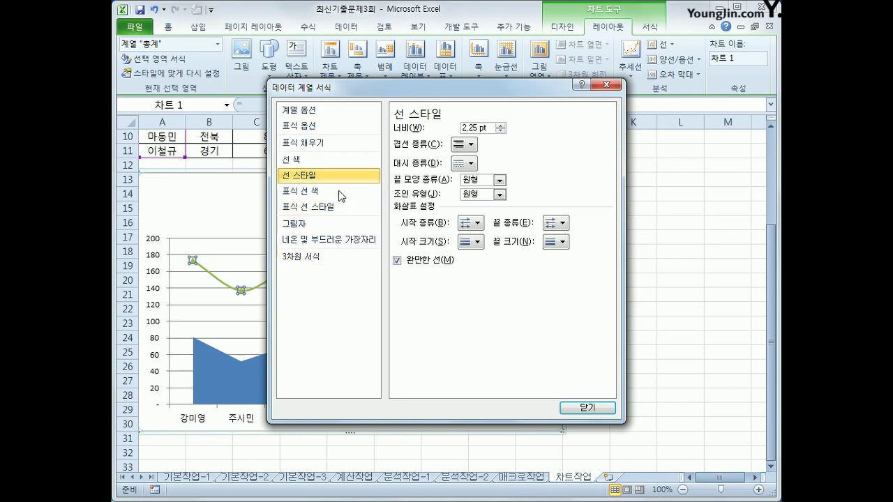
Step: Give the 총계 series built-in square markers, close the series formatting and deselect the chart
{"action": "left_click", "coordinate": [338, 147]}
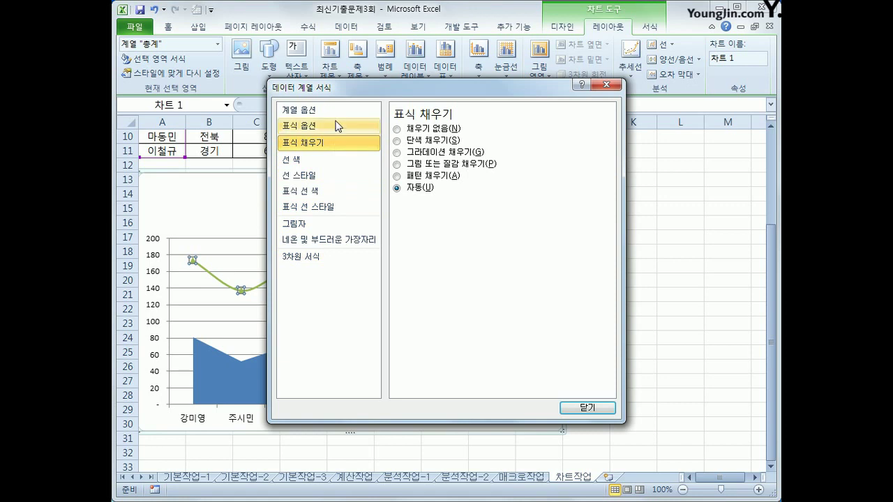
{"action": "left_click", "coordinate": [336, 125]}
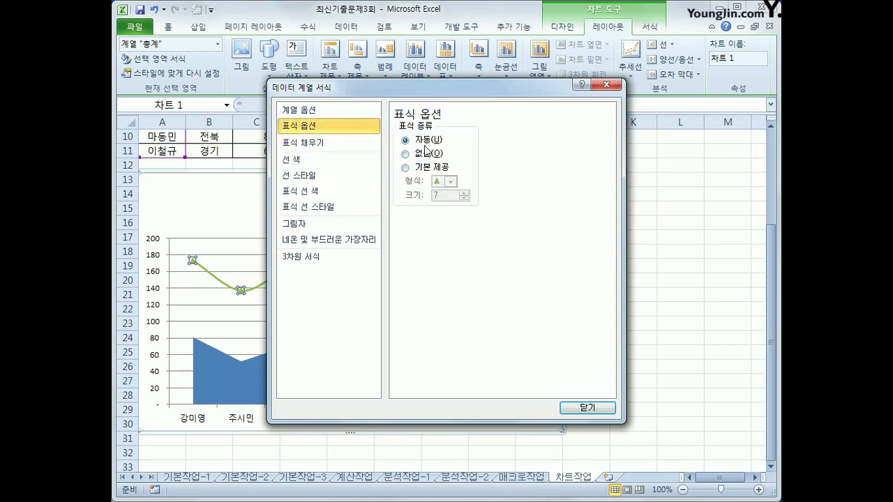
{"action": "left_click", "coordinate": [406, 170]}
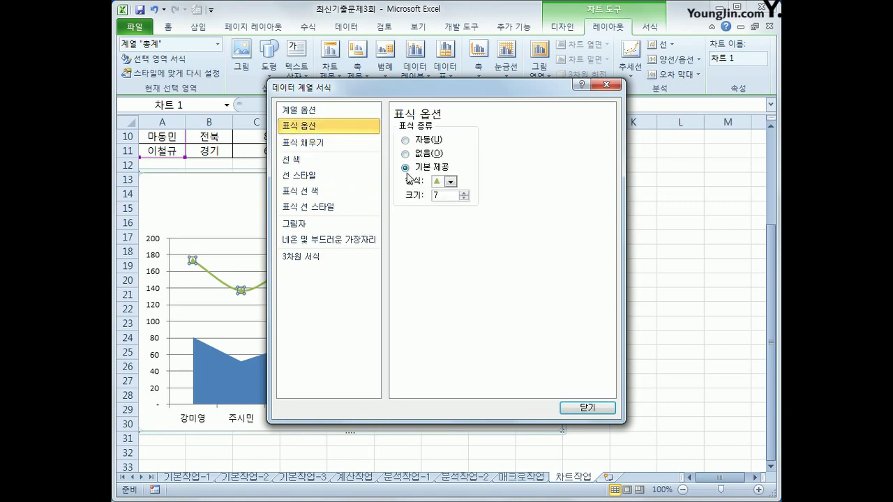
{"action": "left_click", "coordinate": [451, 182]}
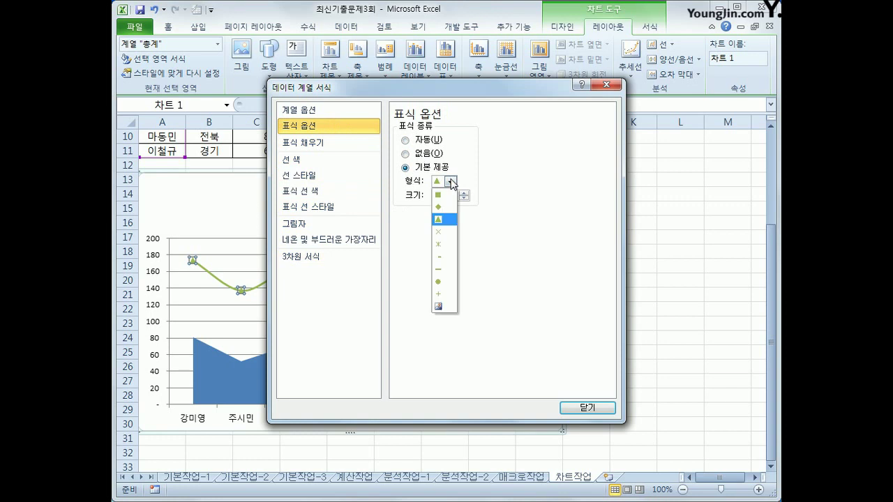
{"action": "left_click", "coordinate": [451, 195]}
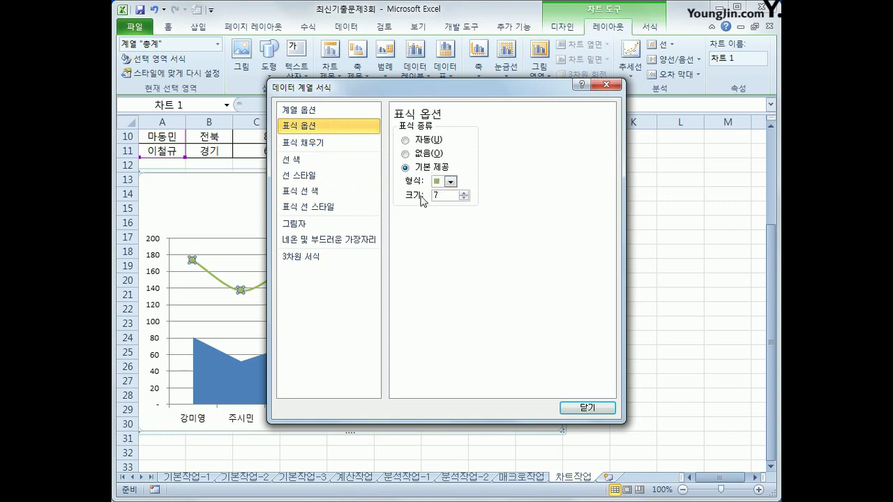
{"action": "left_click", "coordinate": [568, 408]}
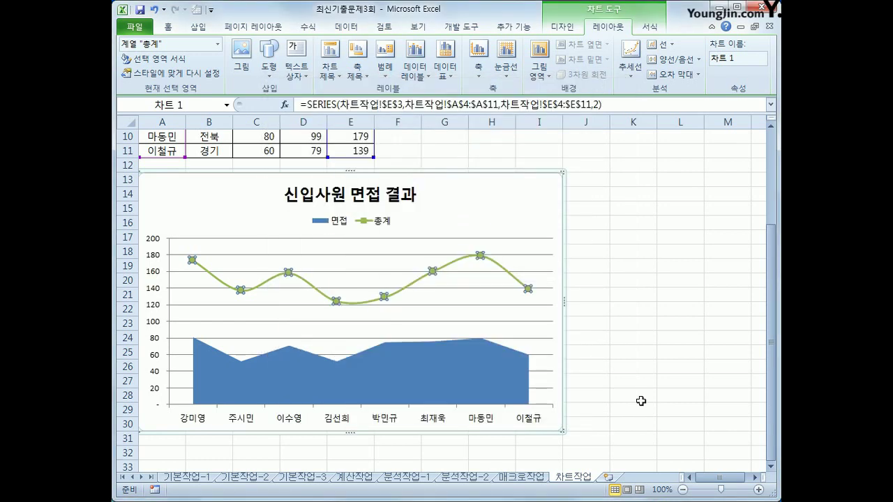
{"action": "left_click", "coordinate": [638, 398]}
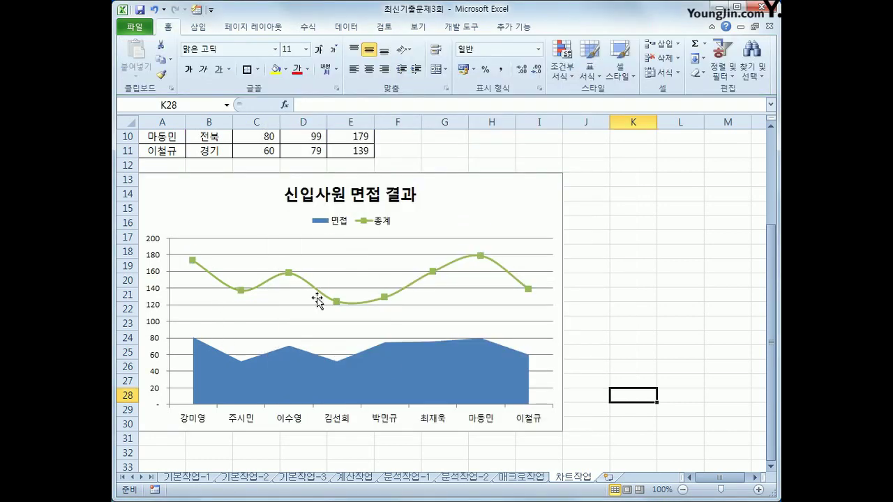
Step: Format the vertical axis values as 숫자 with 1 decimal place and deselect the chart
{"action": "mouse_move", "coordinate": [376, 306]}
{"action": "left_click", "coordinate": [155, 279]}
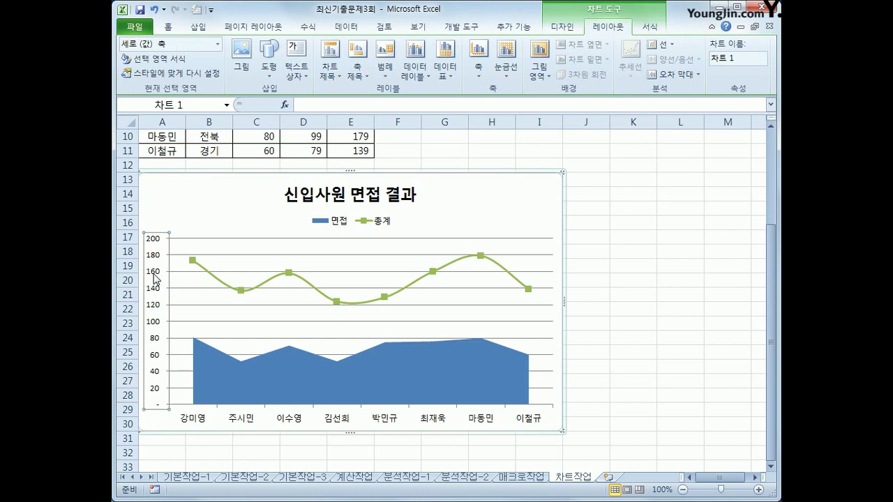
{"action": "double_click", "coordinate": [155, 278]}
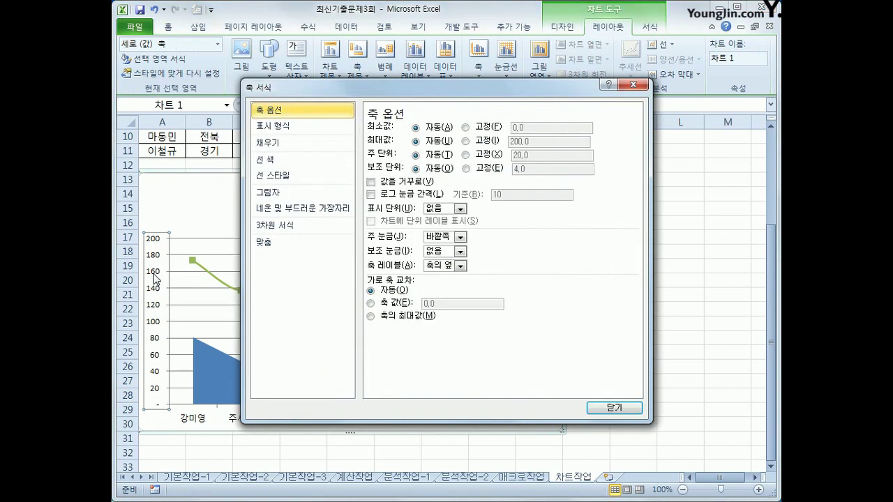
{"action": "left_click", "coordinate": [271, 129]}
{"action": "left_click", "coordinate": [384, 145]}
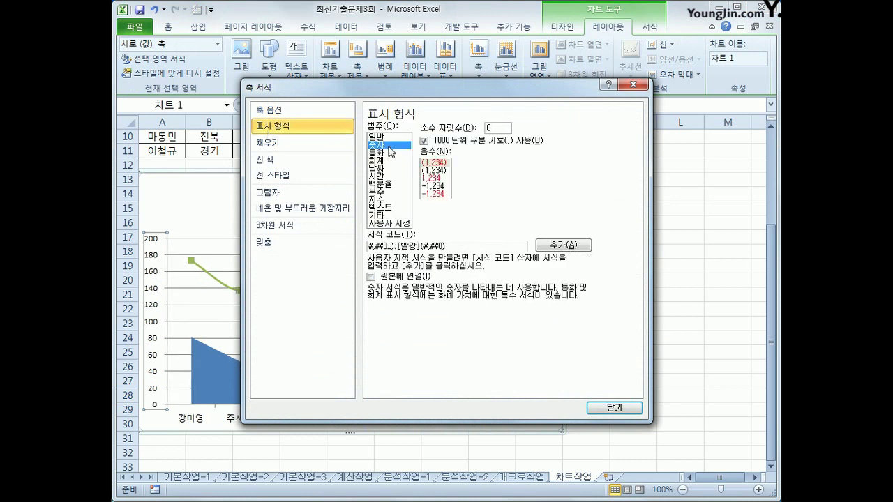
{"action": "double_click", "coordinate": [491, 128]}
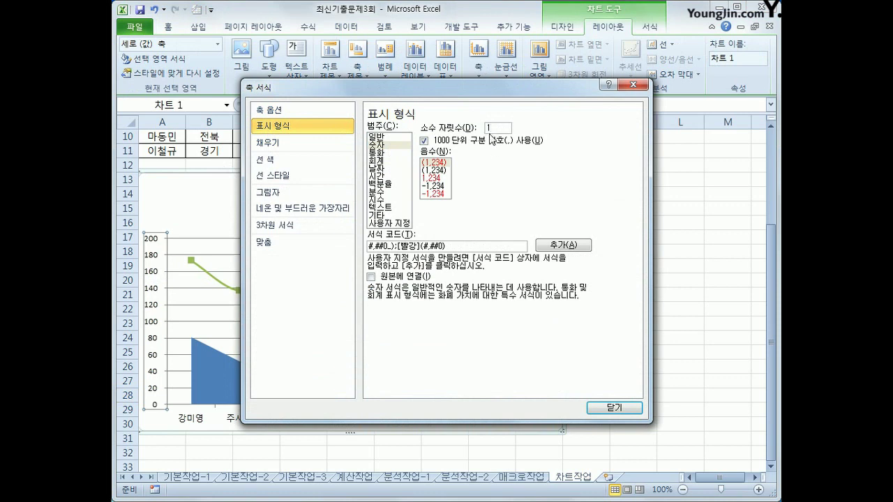
{"action": "left_click", "coordinate": [614, 408]}
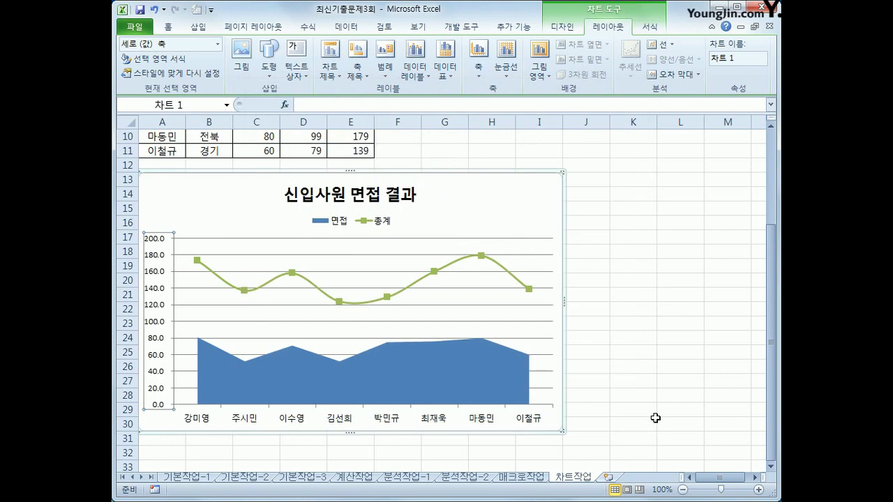
{"action": "left_click", "coordinate": [656, 418]}
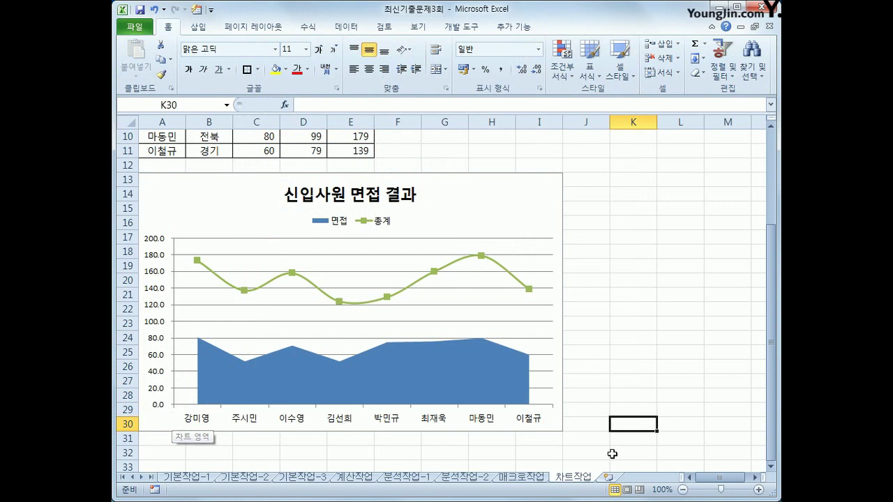
{"action": "left_click", "coordinate": [635, 407]}
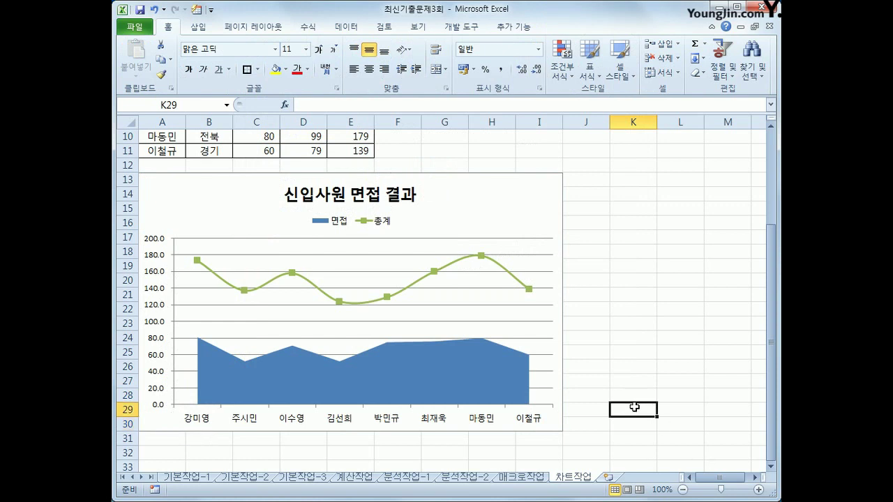
{"action": "left_click", "coordinate": [636, 440]}
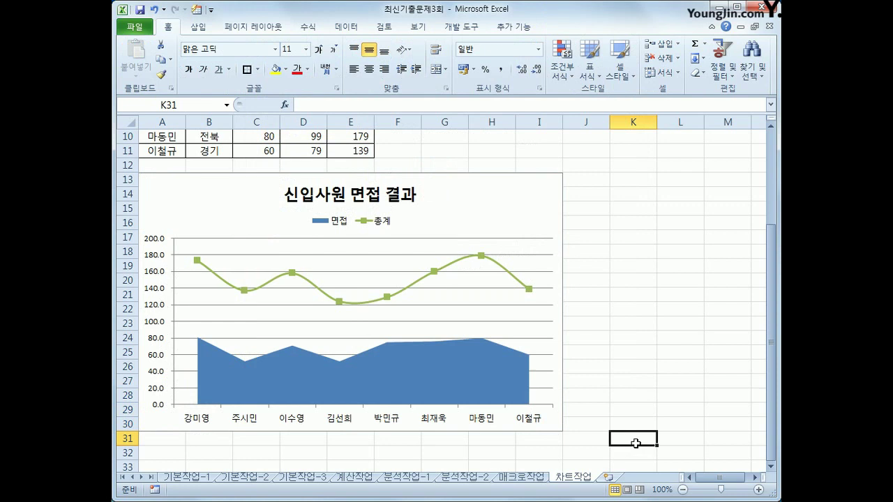